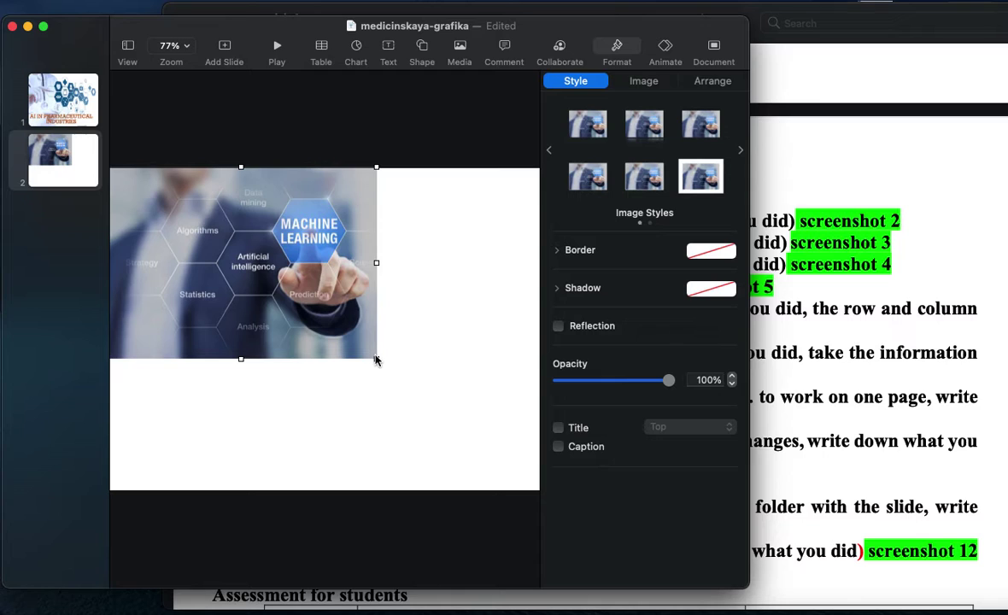
- Shrink the machine learning image on slide 2 and move it inward from the slide's corner
left_click_drag(376, 360, 360, 322)
left_click_drag(300, 286, 262, 281)
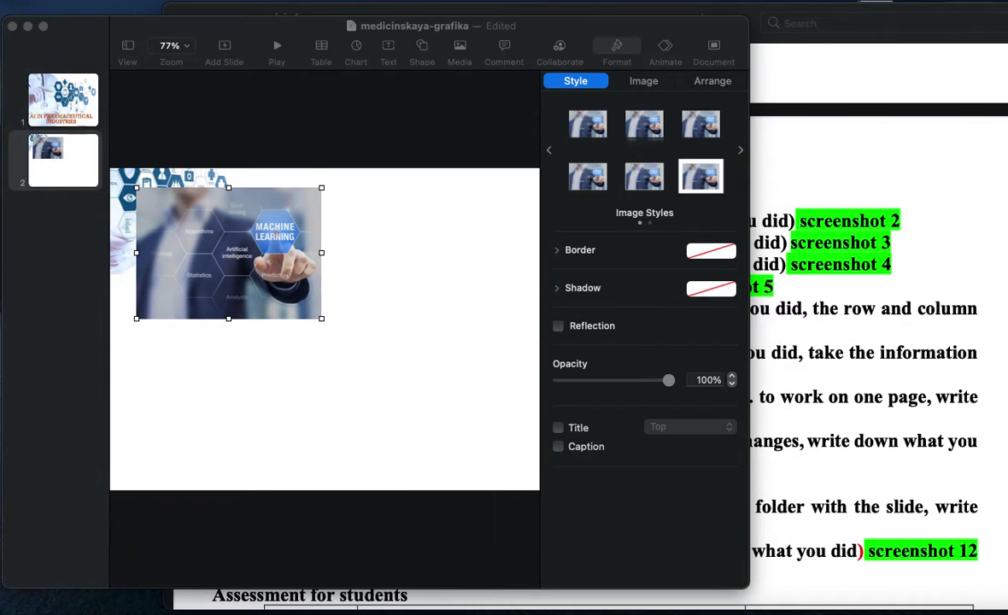
- Insert the picture of the robot holding a DNA tube, shrink it to about half size and place it on the slide's right half
left_click_drag(598, 376, 370, 293)
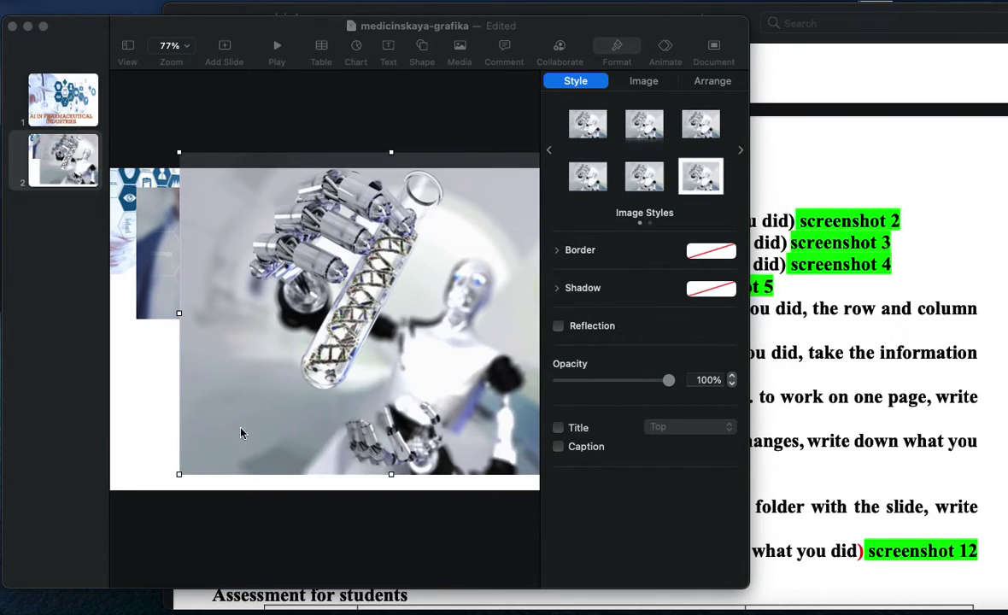
left_click(180, 475)
right_click(180, 475)
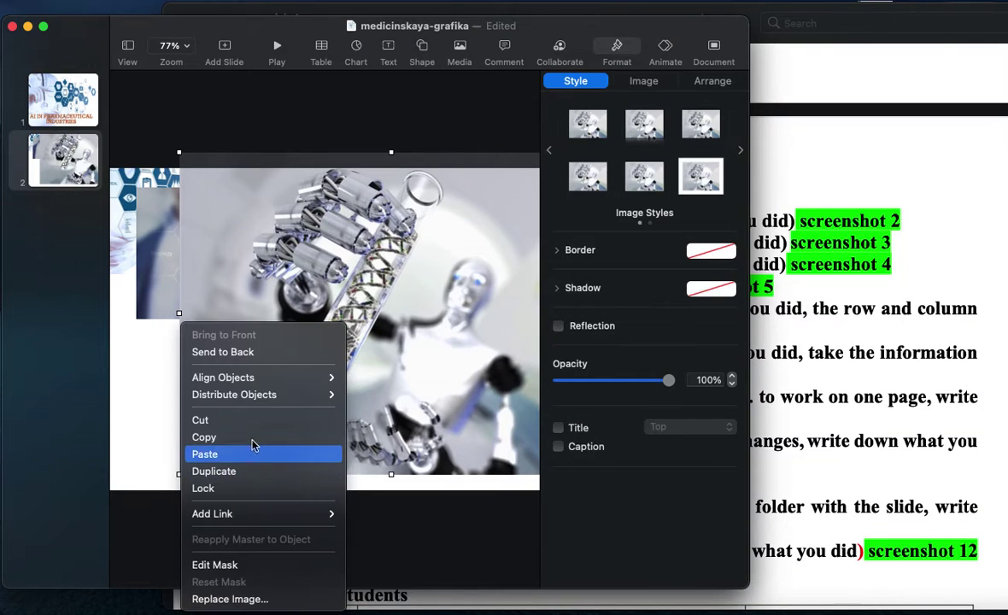
left_click(384, 400)
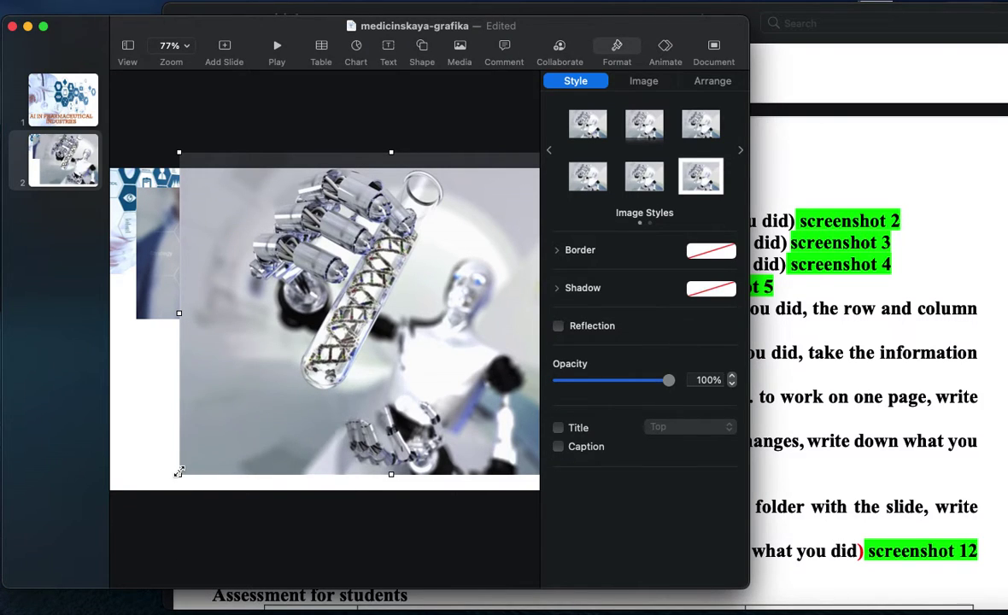
left_click_drag(178, 473, 394, 312)
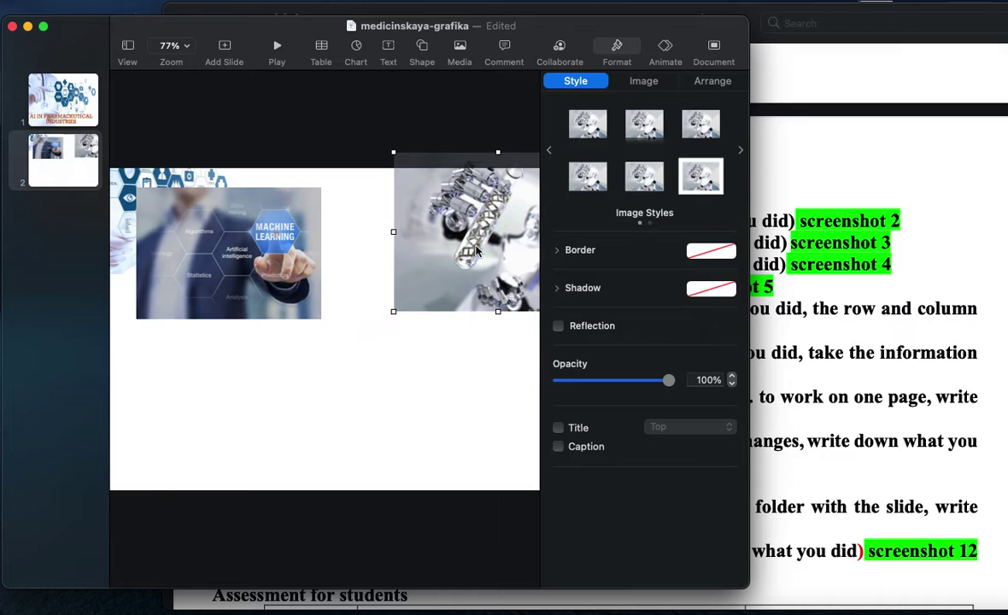
left_click_drag(476, 249, 410, 360)
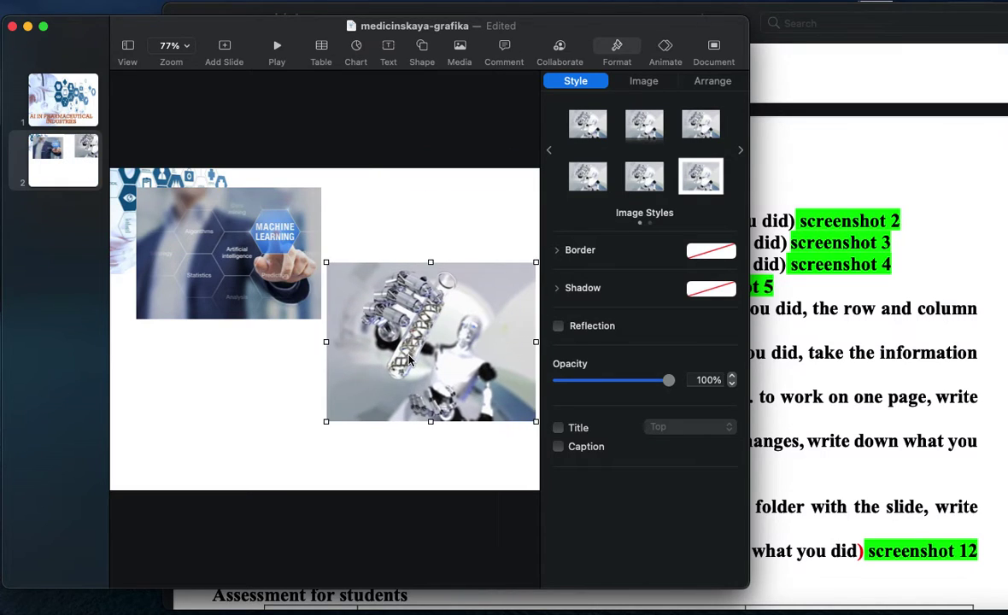
- Insert the robotic hand with pill capsule picture below the machine learning image and enlarge it
left_click_drag(1006, 346, 205, 408)
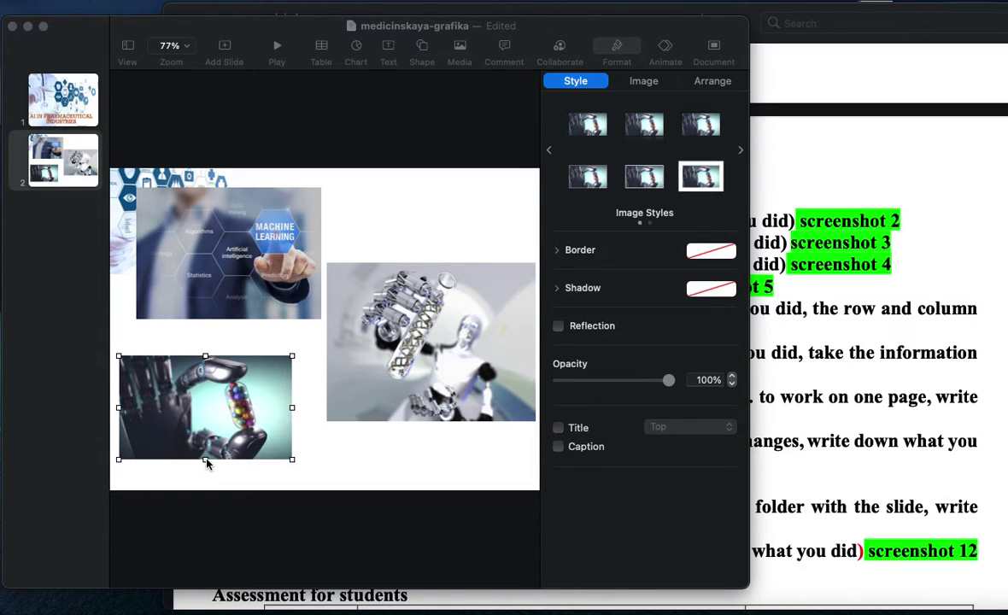
left_click(208, 462)
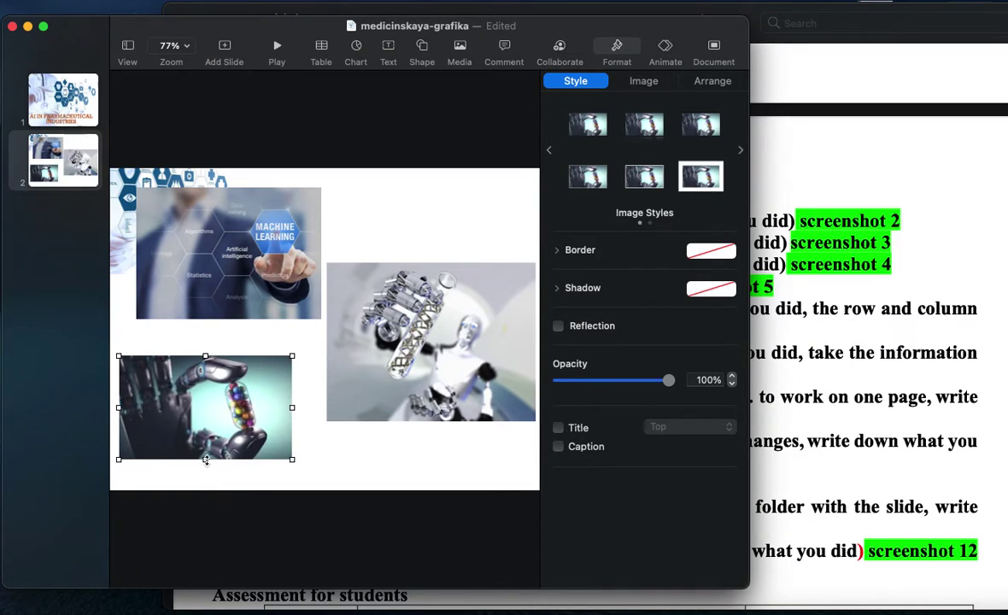
left_click_drag(205, 460, 231, 458)
- Move the robot picture slightly up and enlarge the machine learning image a little
left_click_drag(450, 319, 453, 306)
left_click(142, 255)
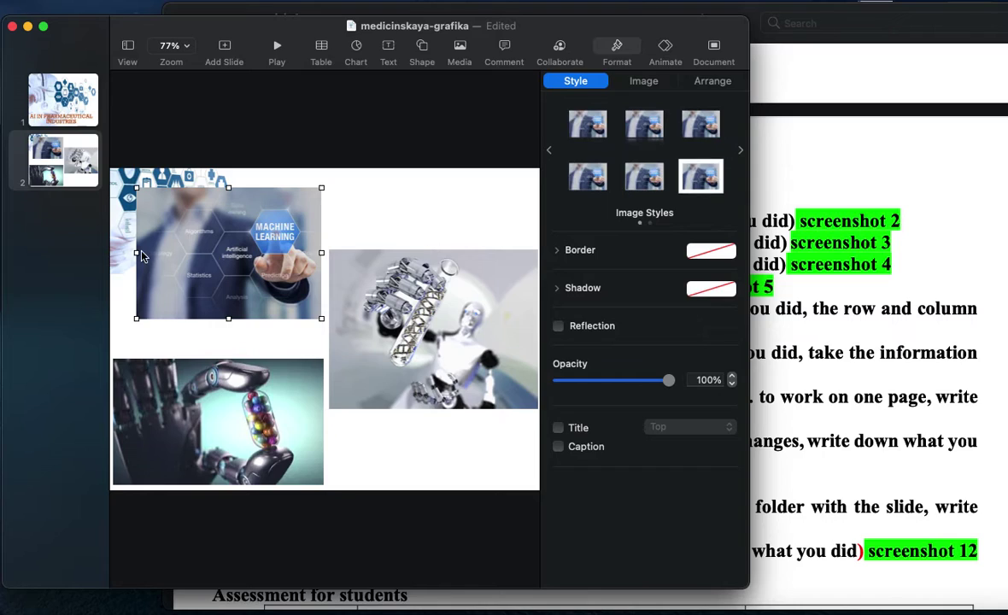
left_click_drag(136, 252, 127, 252)
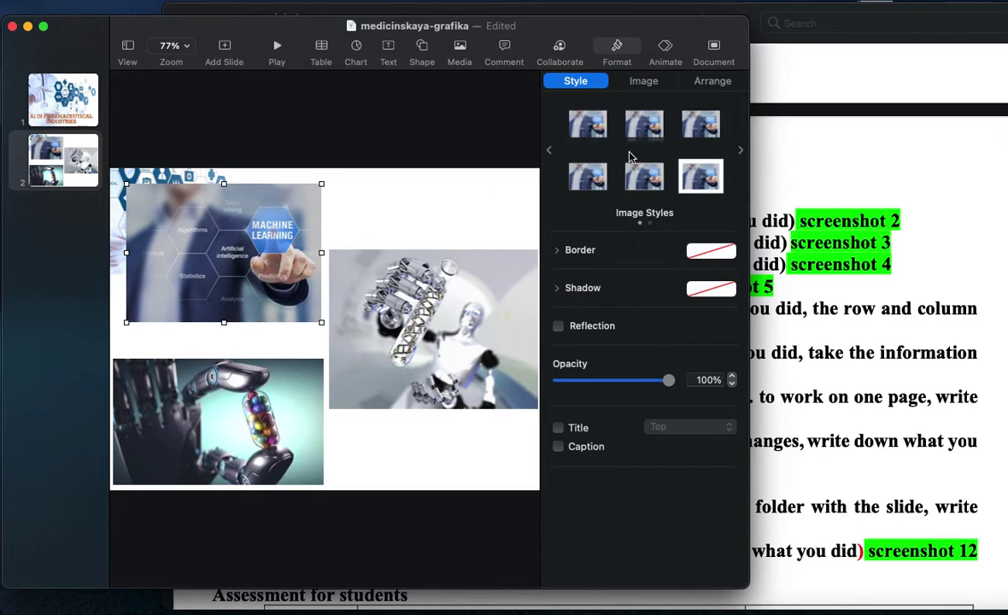
- Style the three pictures: a line border on the machine learning image, a reflection on the robot and a shadow on the robotic hand
left_click(586, 128)
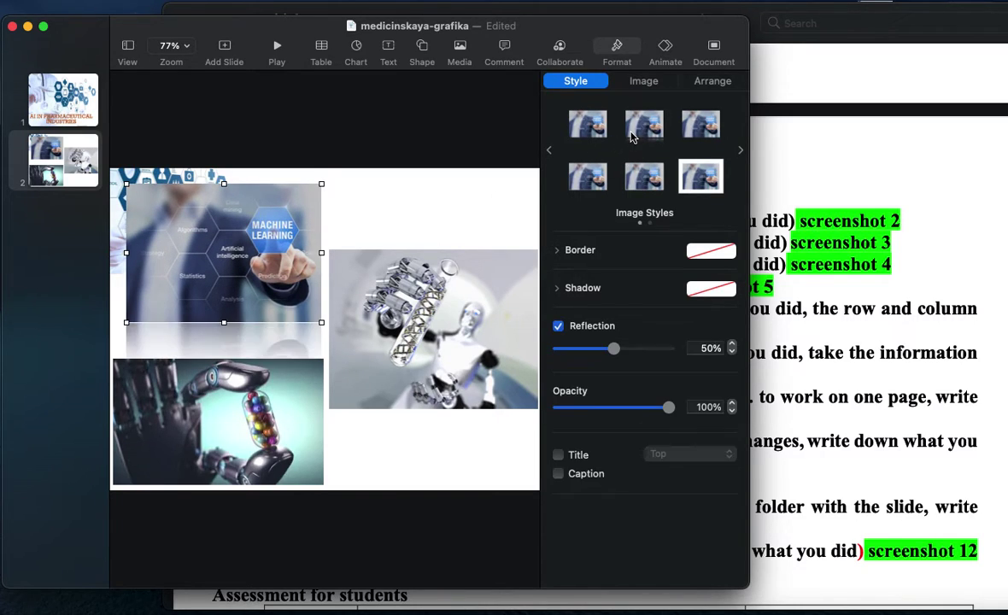
left_click(588, 176)
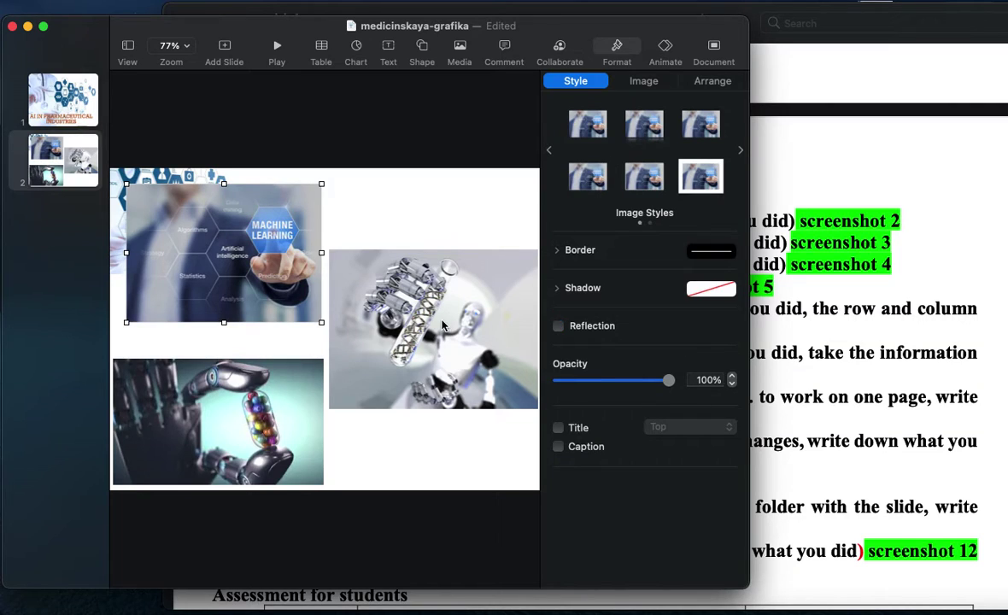
left_click(410, 302)
left_click(591, 133)
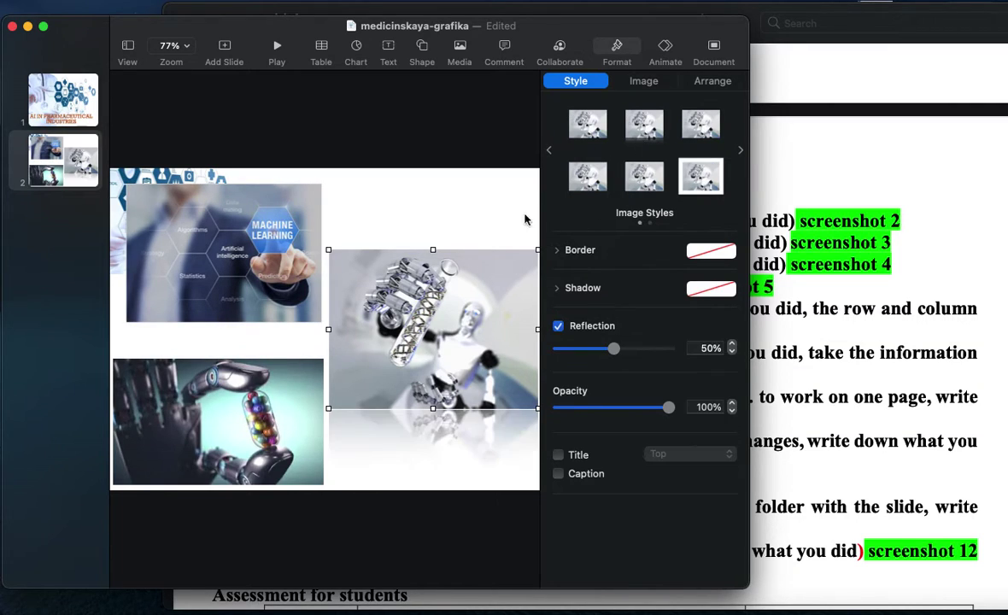
left_click(244, 407)
left_click(688, 130)
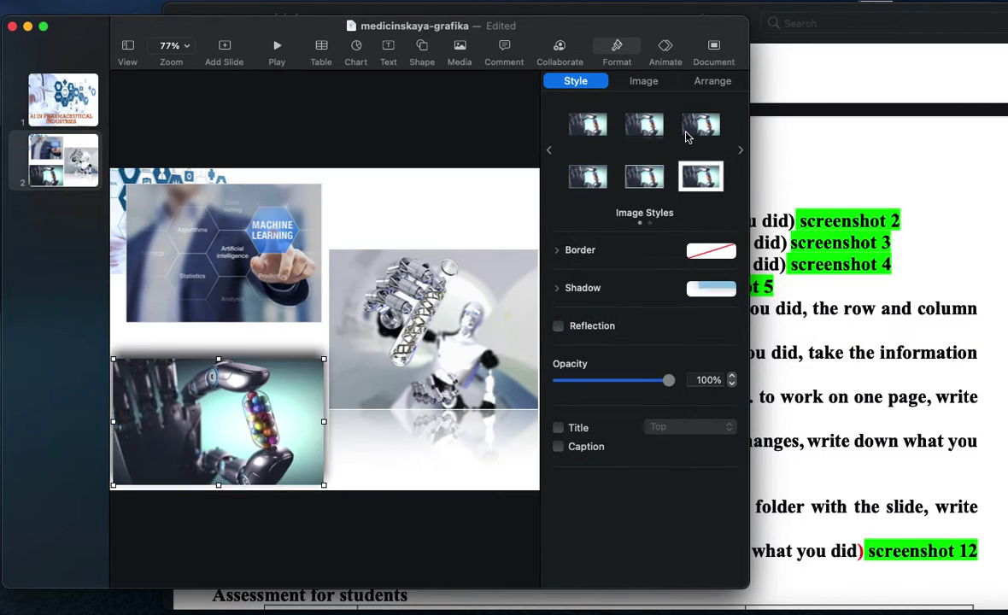
- Set the background of slide 2 to blue
left_click(186, 331)
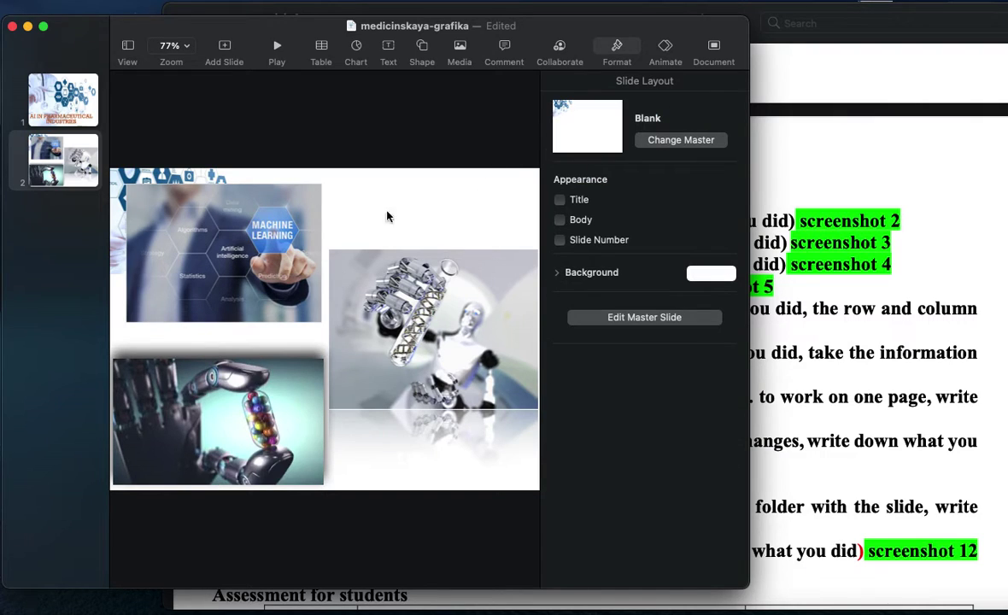
left_click(714, 275)
left_click(634, 364)
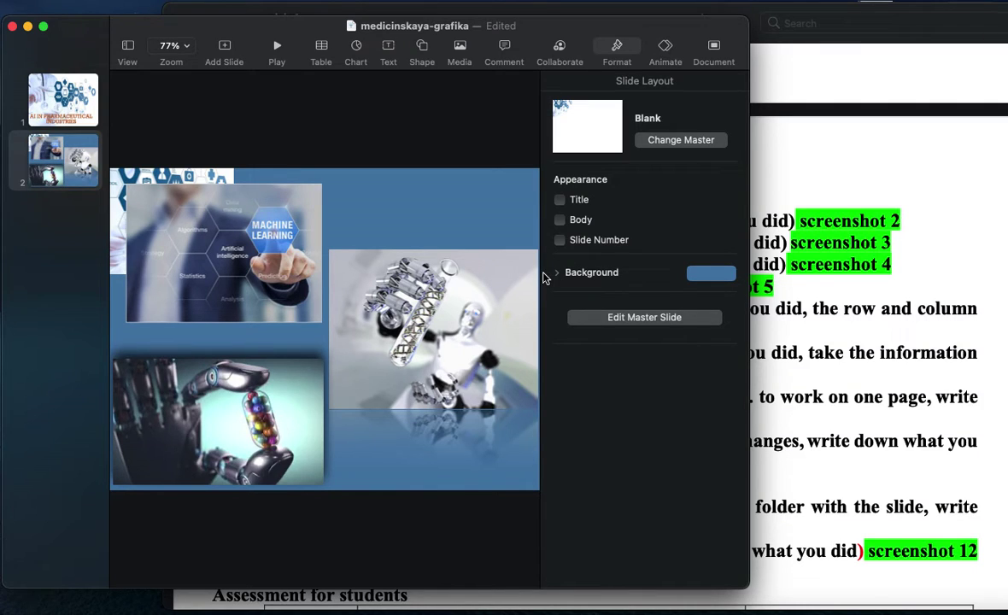
- Add a Blank slide after slide 2 and show its Title and Body placeholders
left_click(793, 308)
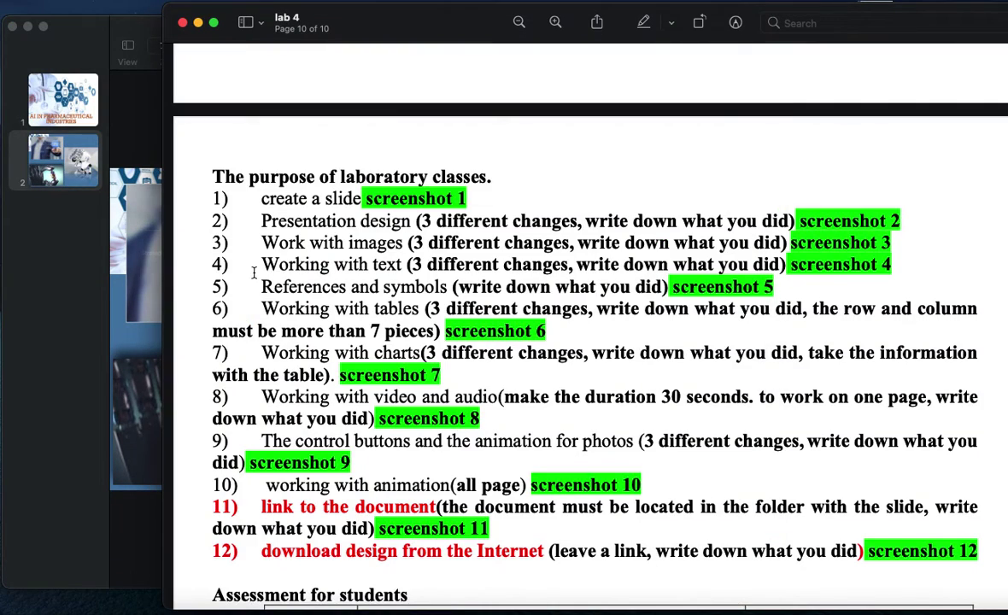
left_click(134, 280)
left_click(225, 47)
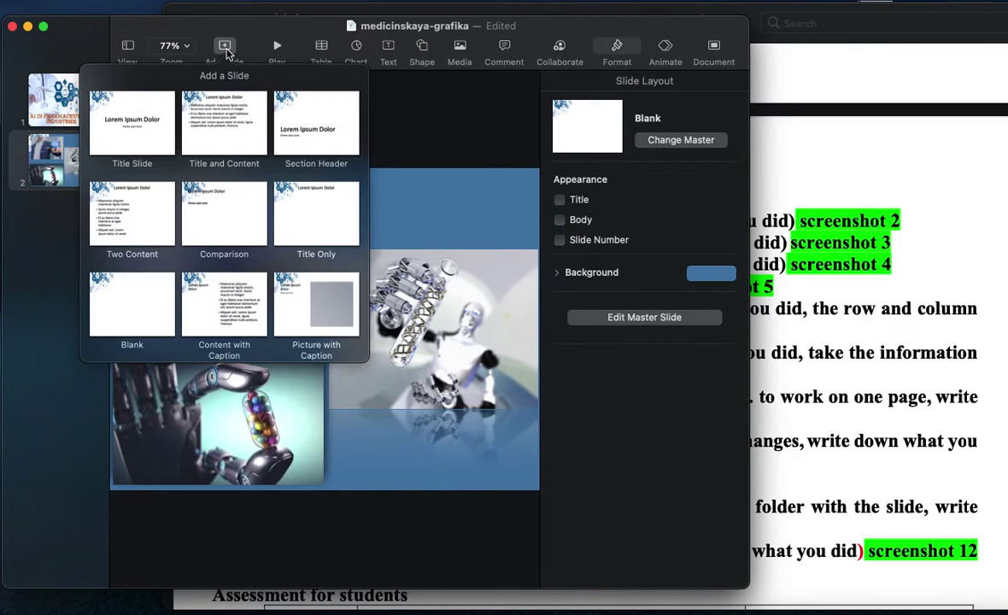
left_click(150, 291)
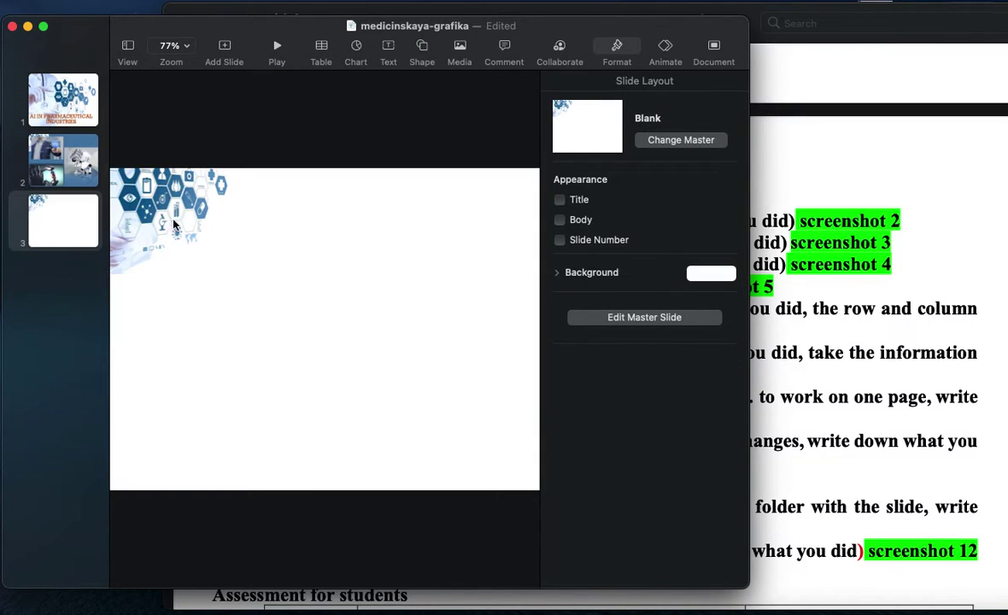
left_click(559, 200)
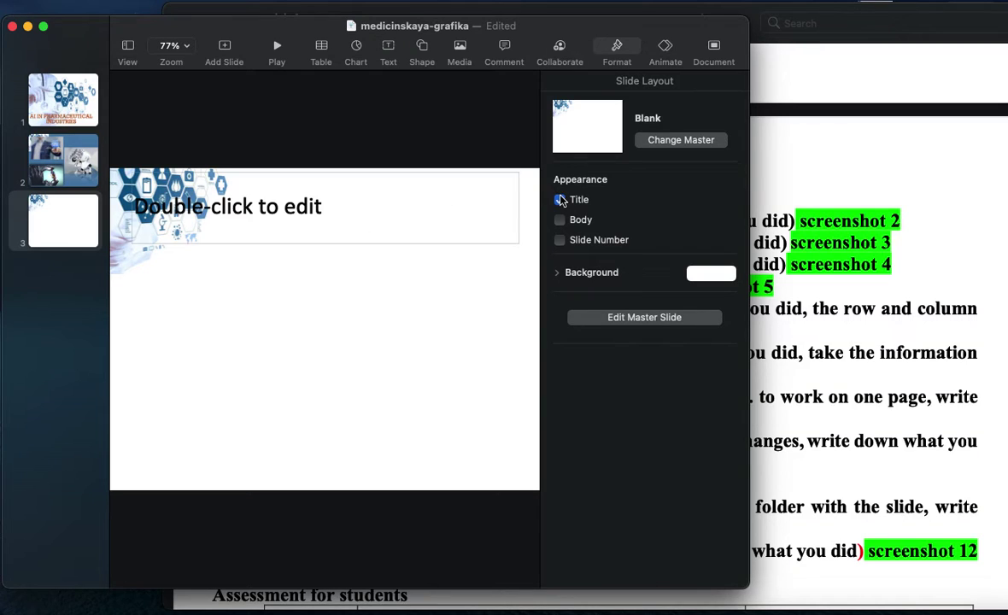
left_click(560, 219)
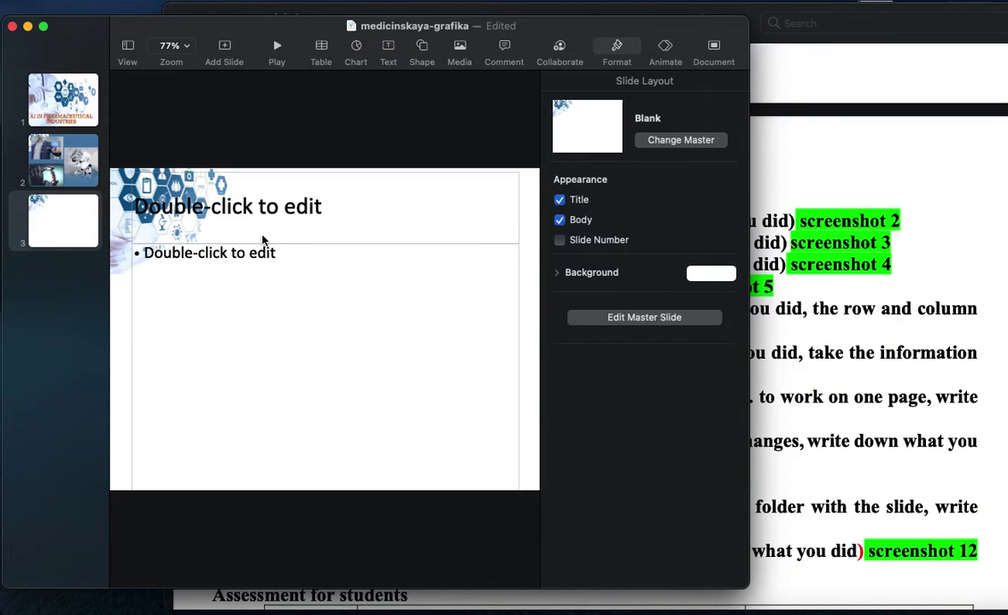
- Enter "AI IN PHARMACEUTICAL INDUSTRY" as the title of slide 3
left_click(284, 220)
type("AI")
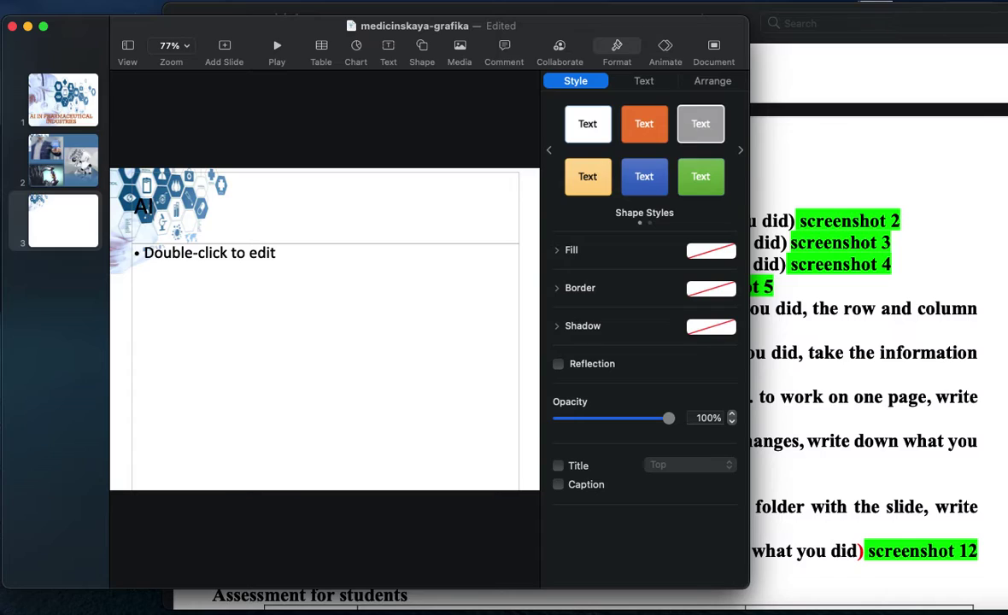
type(" IN PHARMACE")
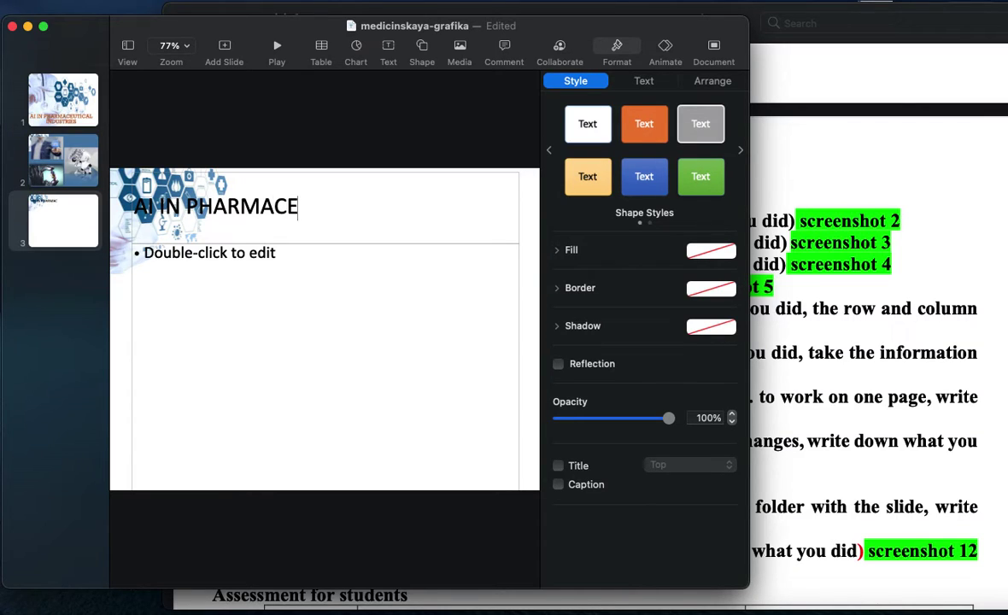
type("UTICAL I")
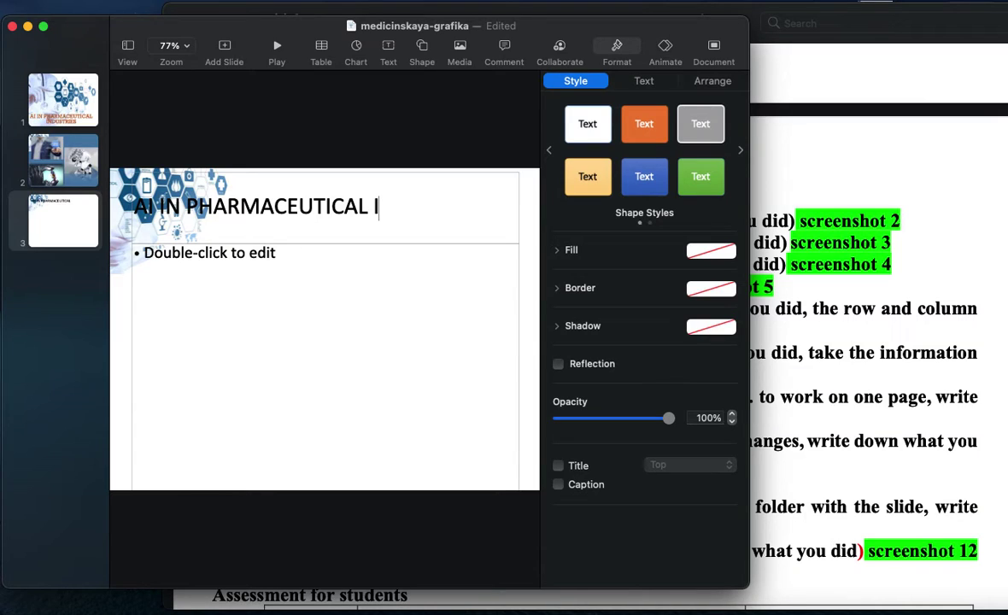
type("NDUSTRY")
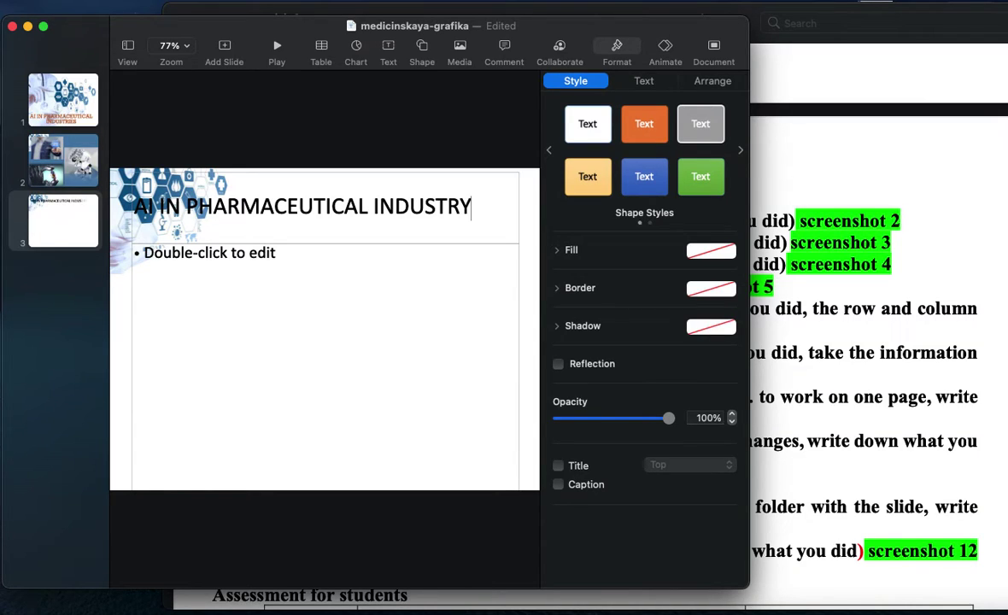
- Set the slide 3 title's font to Brush Script MT and its text colour to dark grey
left_click_drag(140, 203, 436, 184)
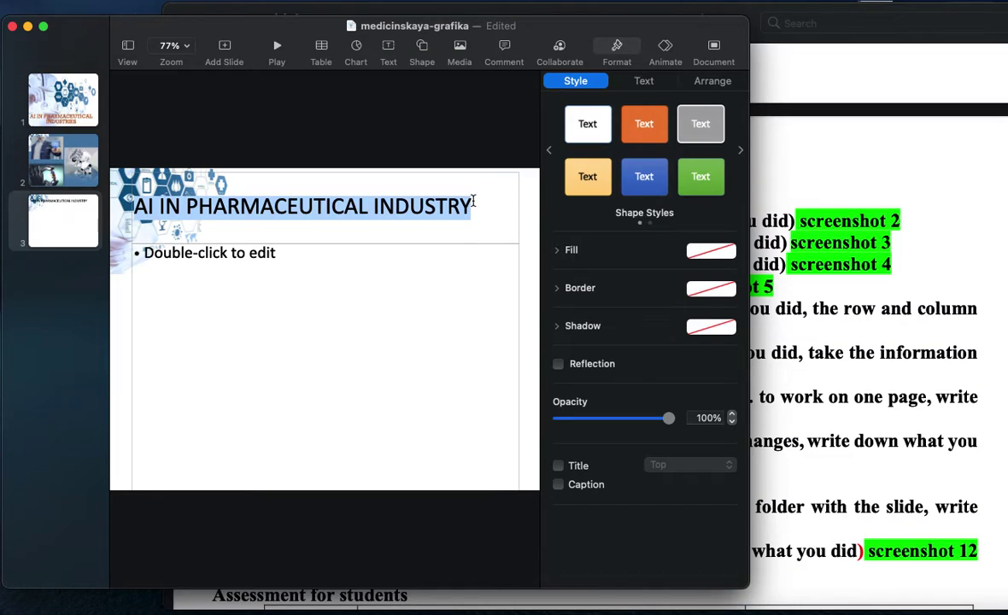
left_click(649, 82)
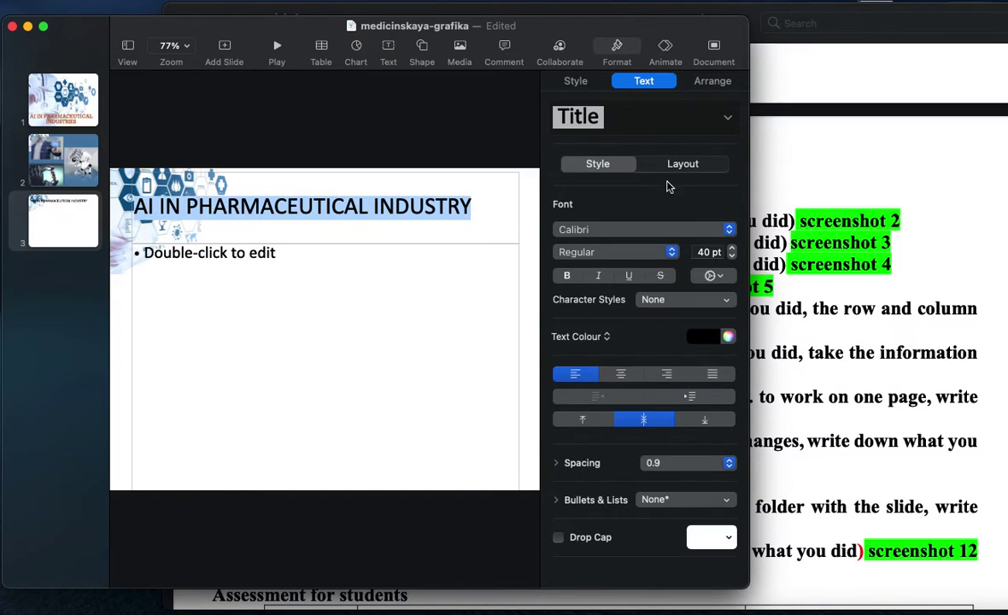
left_click(731, 230)
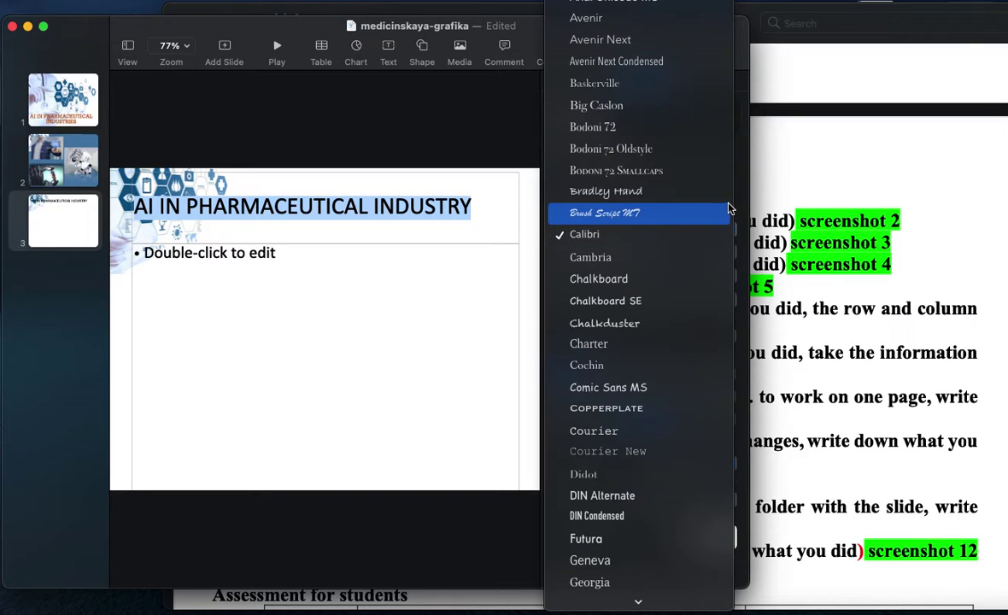
left_click(719, 214)
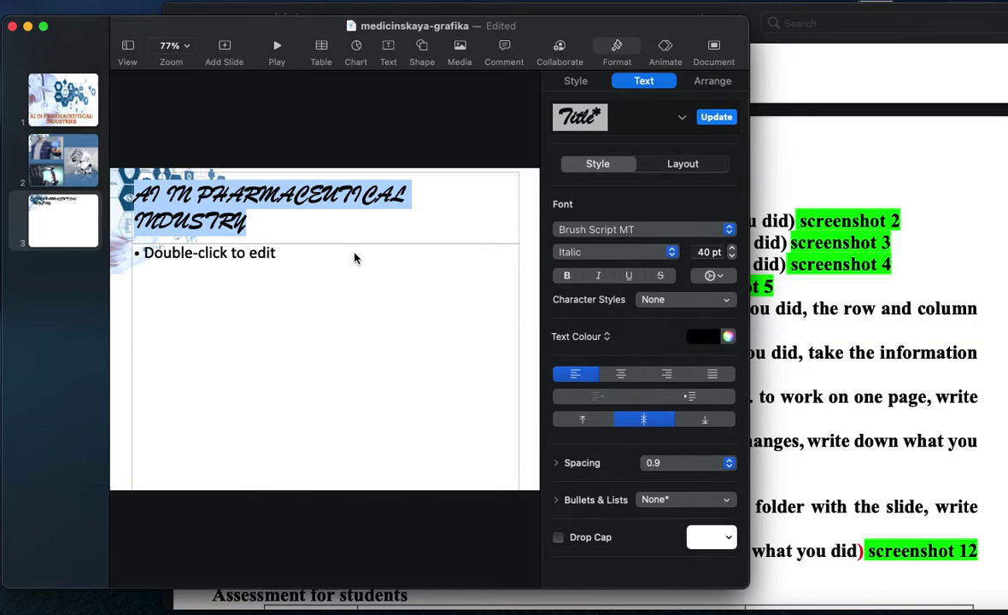
left_click(703, 337)
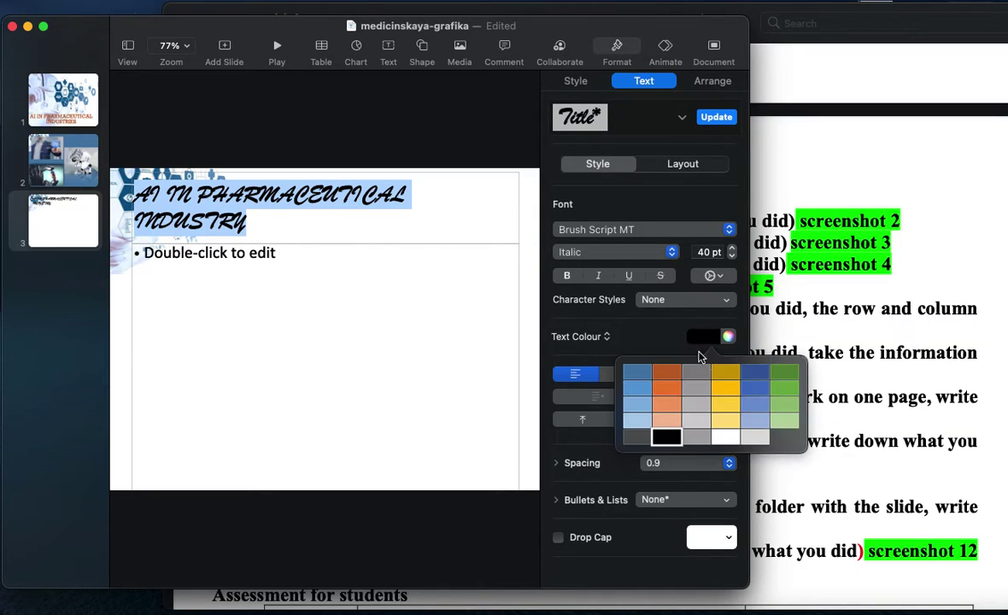
left_click(594, 402)
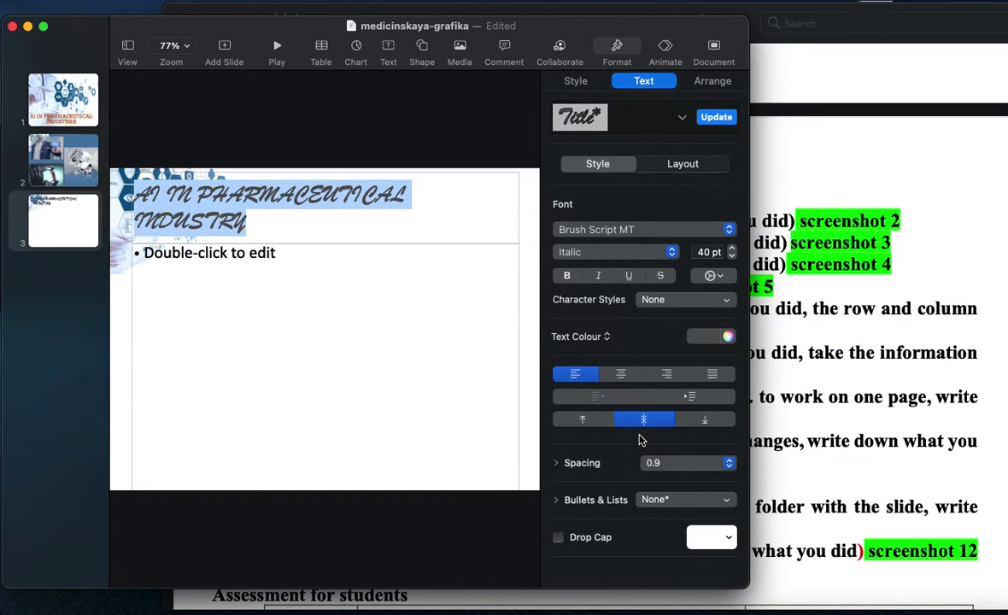
- Copy the introductory paragraph and its bullet list from the pharma document into the body of slide 3 in the medicinskaya-grafika presentation
left_click(376, 333)
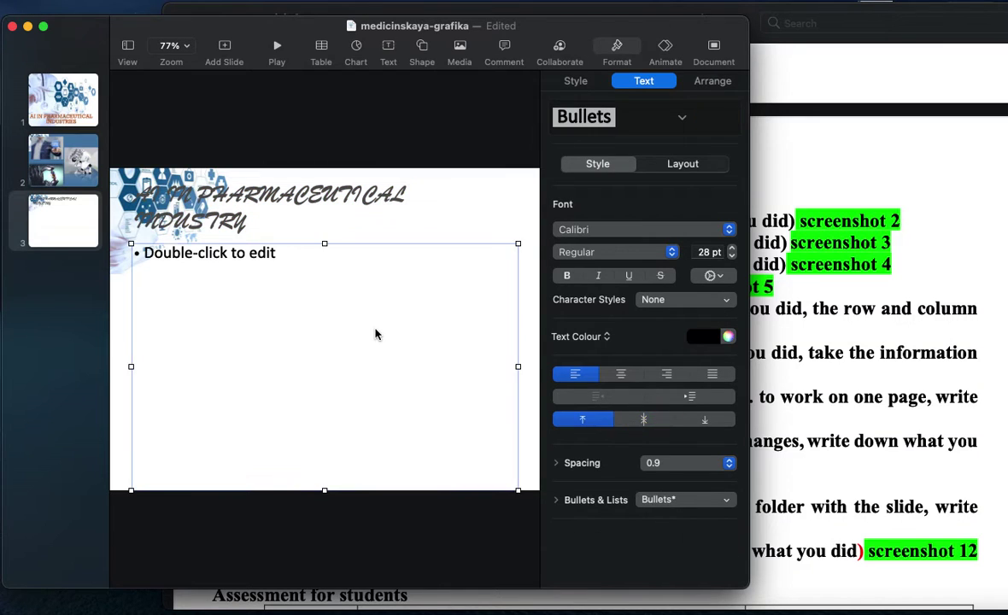
left_click(375, 329)
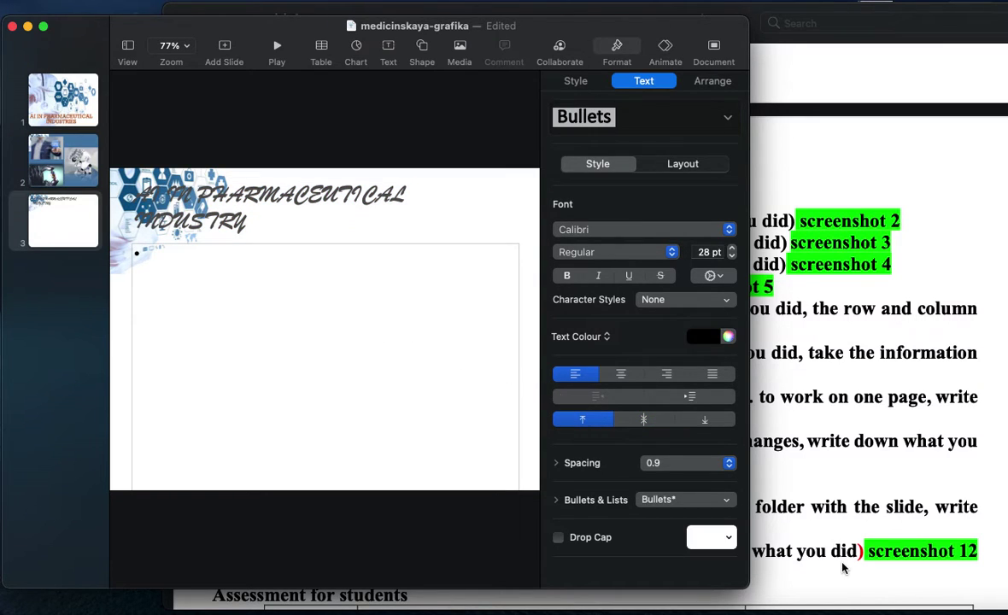
key("super+Tab")
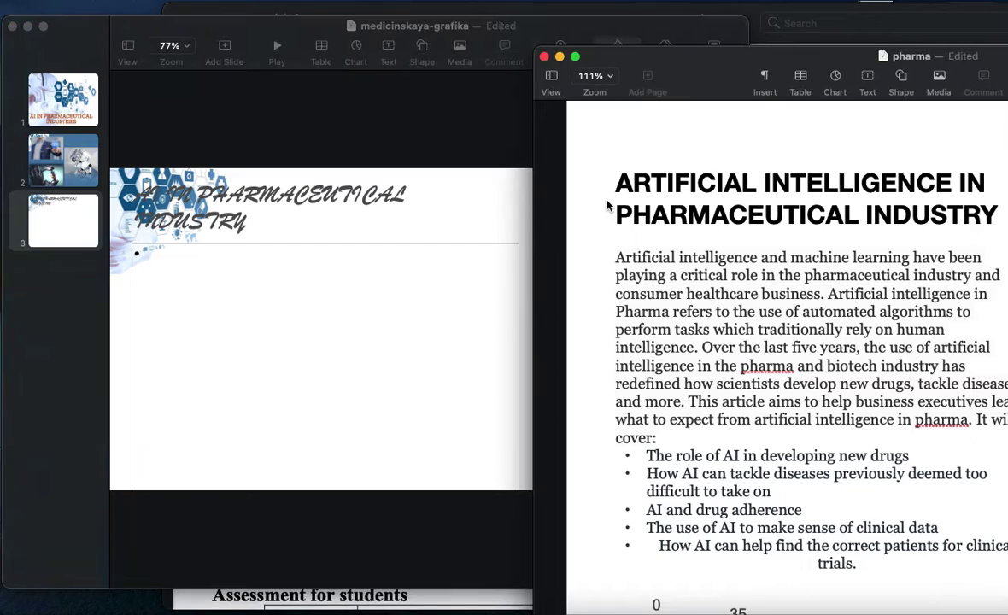
left_click_drag(831, 62, 791, 39)
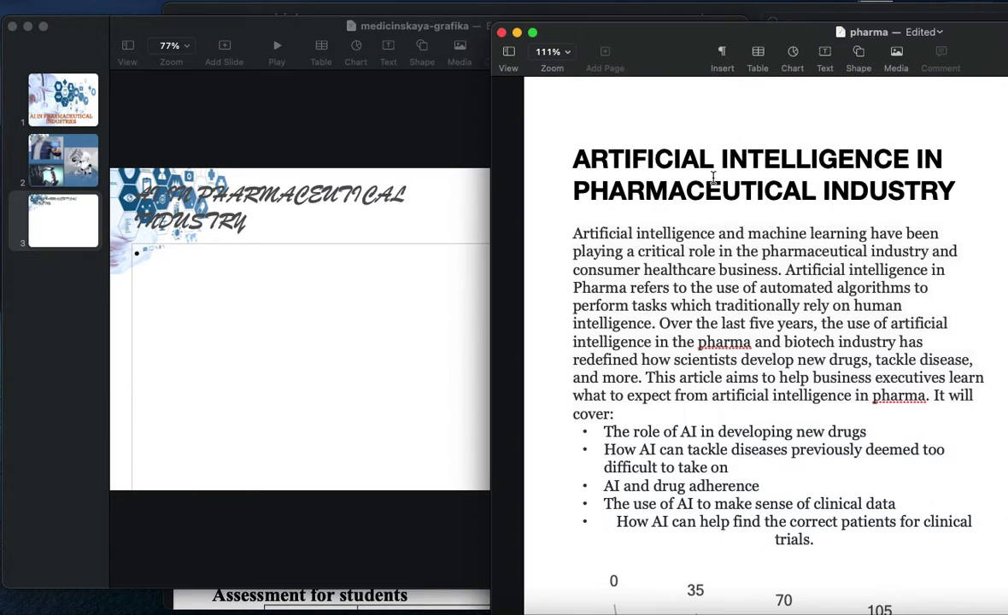
left_click_drag(572, 234, 977, 536)
key("super+c")
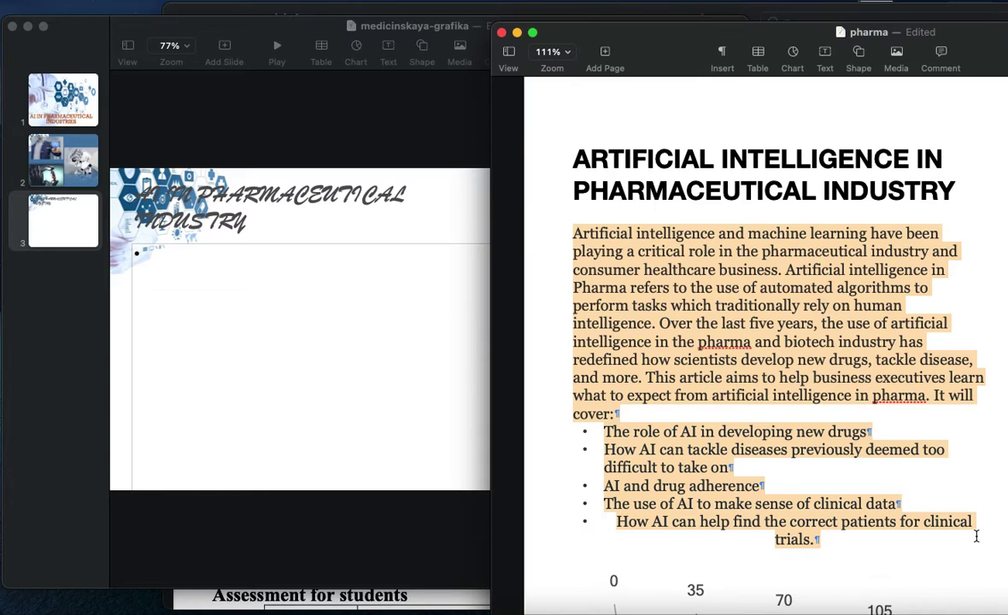
left_click(425, 311)
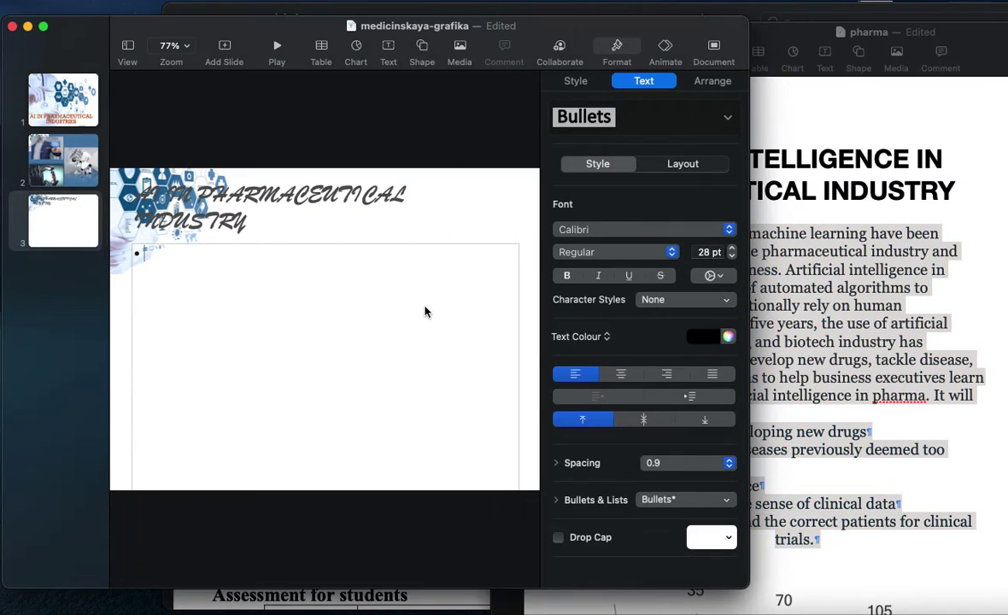
key("super+v")
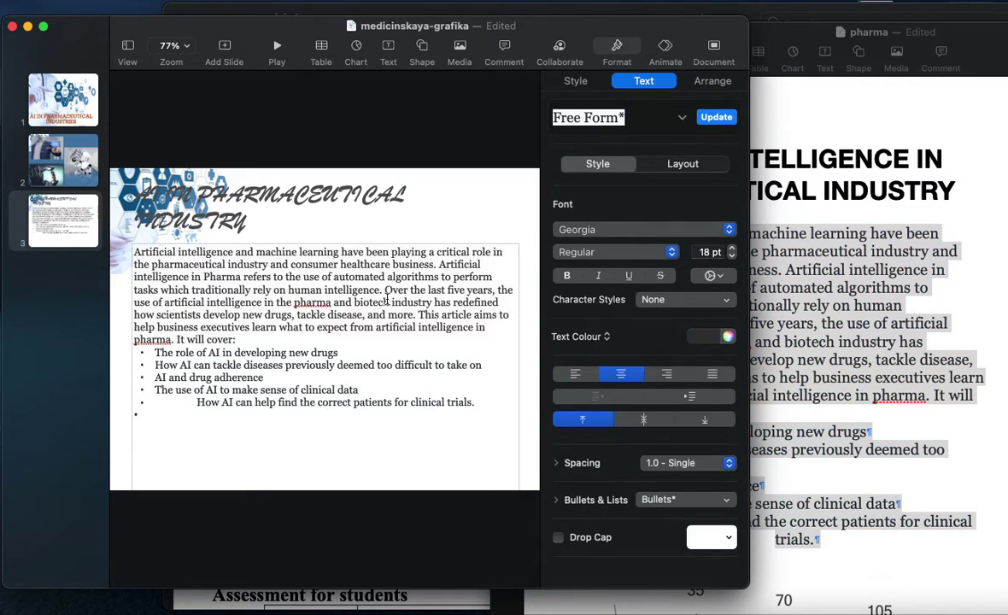
- Left-align the last bullet in slide 3's body, add a full stop after "clinical data", and remove the empty bullet at the end
left_click(195, 406)
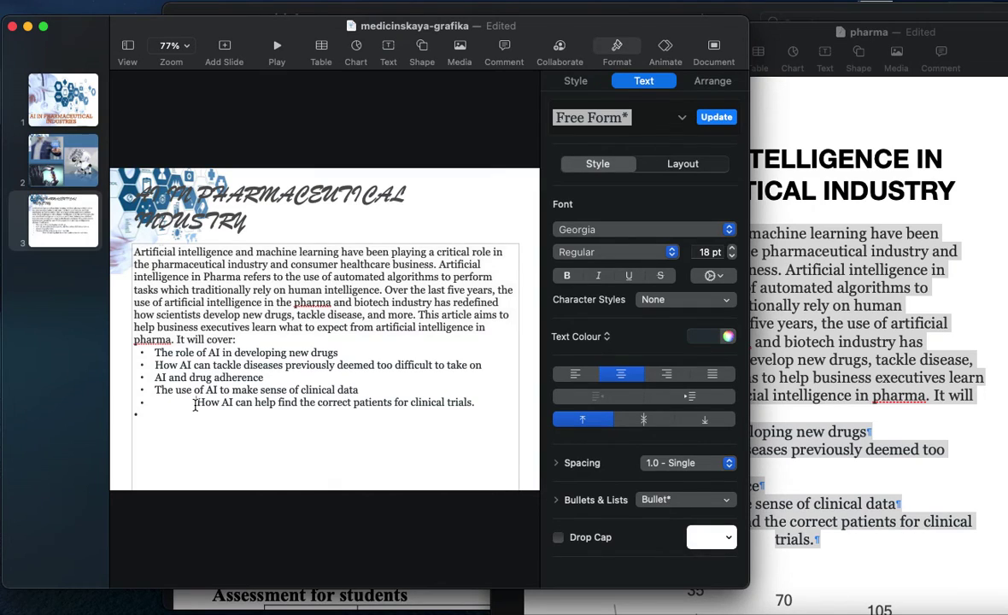
key("BackSpace")
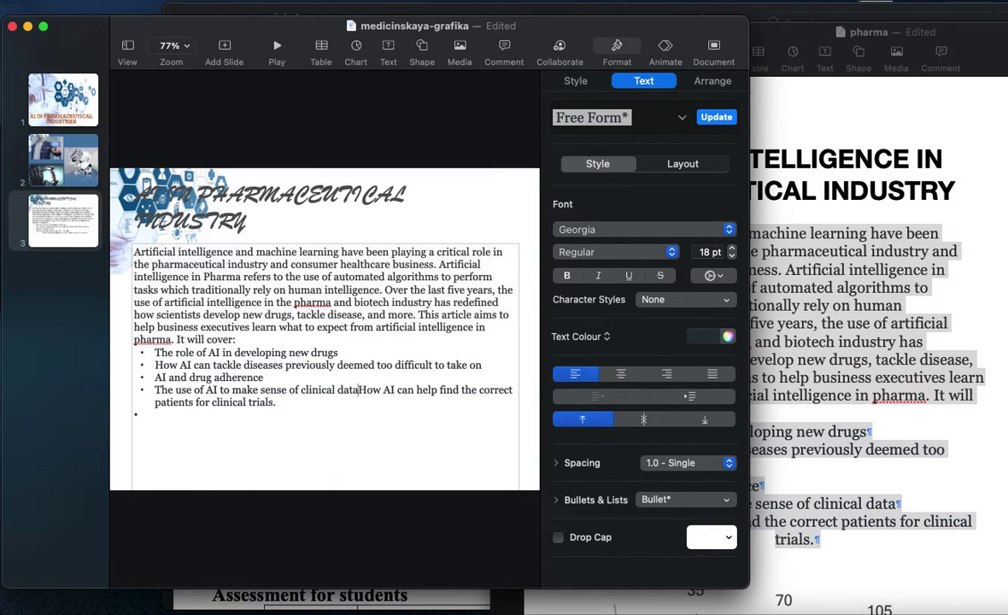
type(".")
key("Return")
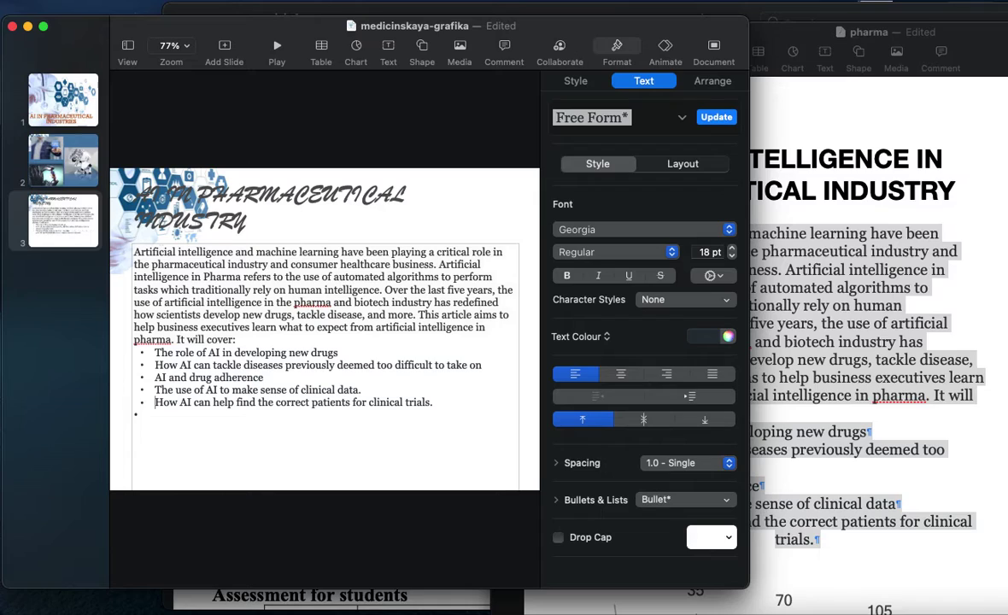
left_click(164, 414)
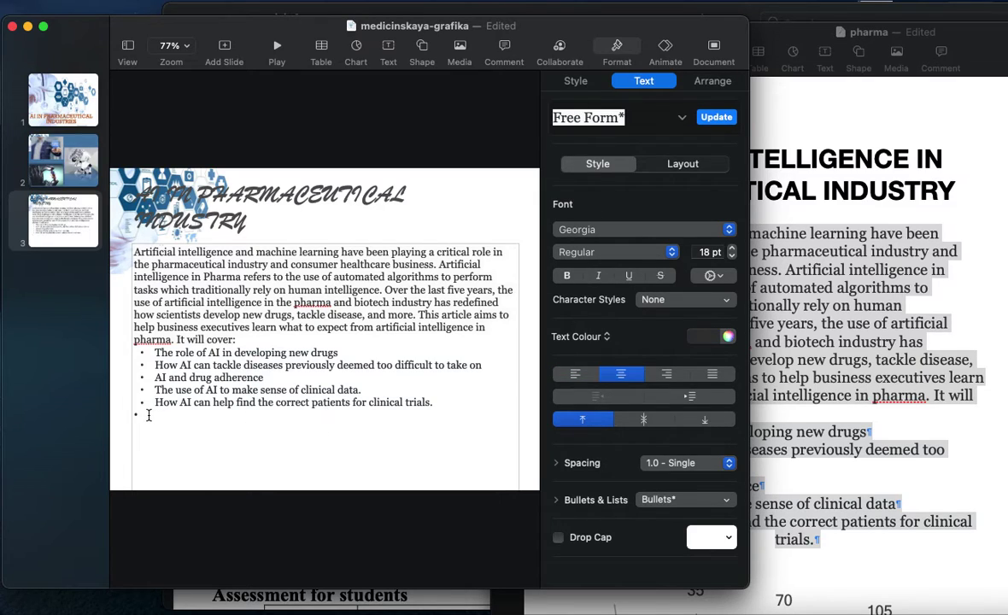
key("BackSpace")
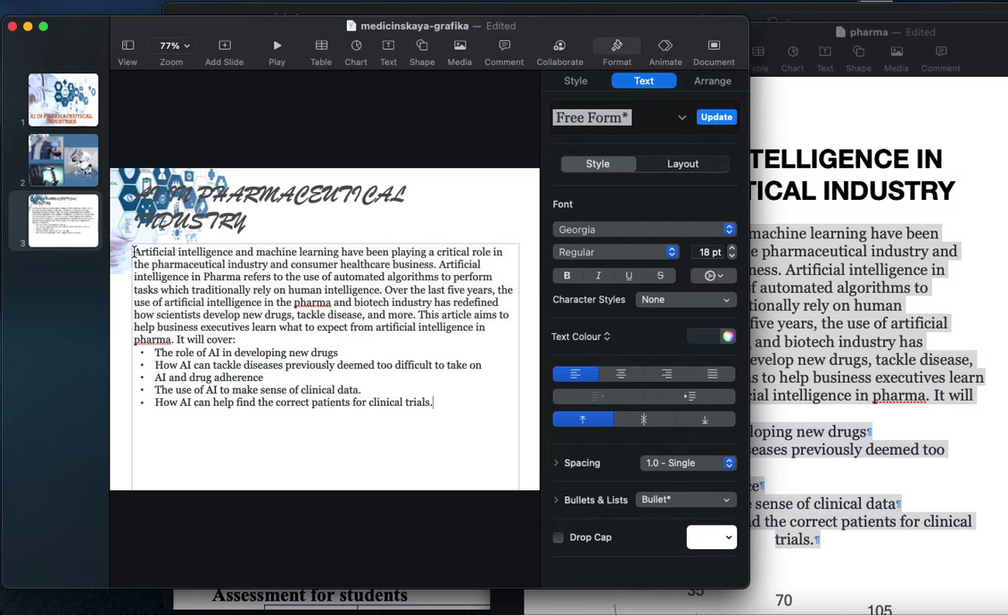
- Set all of slide 3's body text to 20 pt Arial Black
left_click_drag(133, 252, 454, 416)
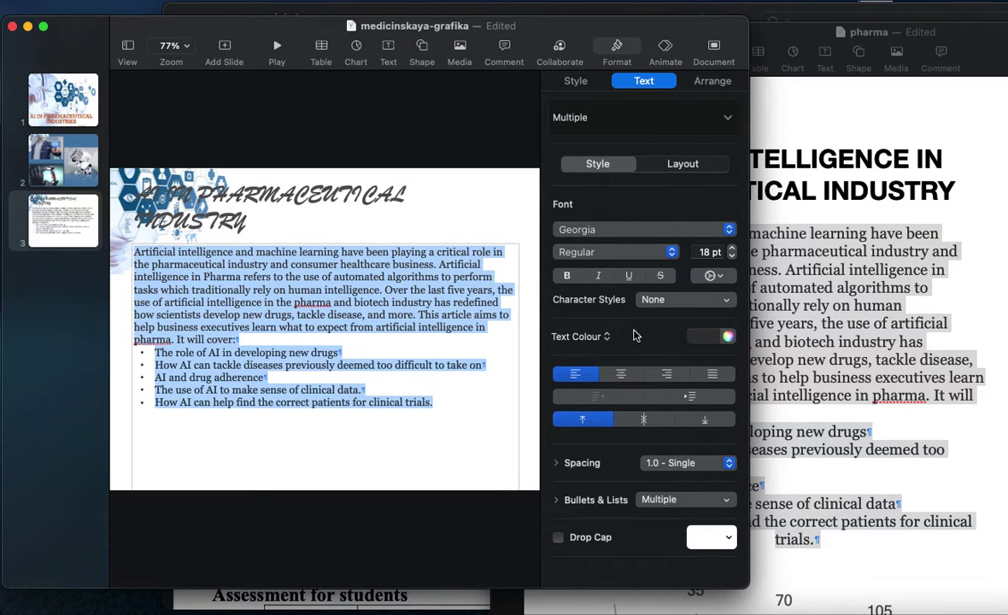
left_click(709, 252)
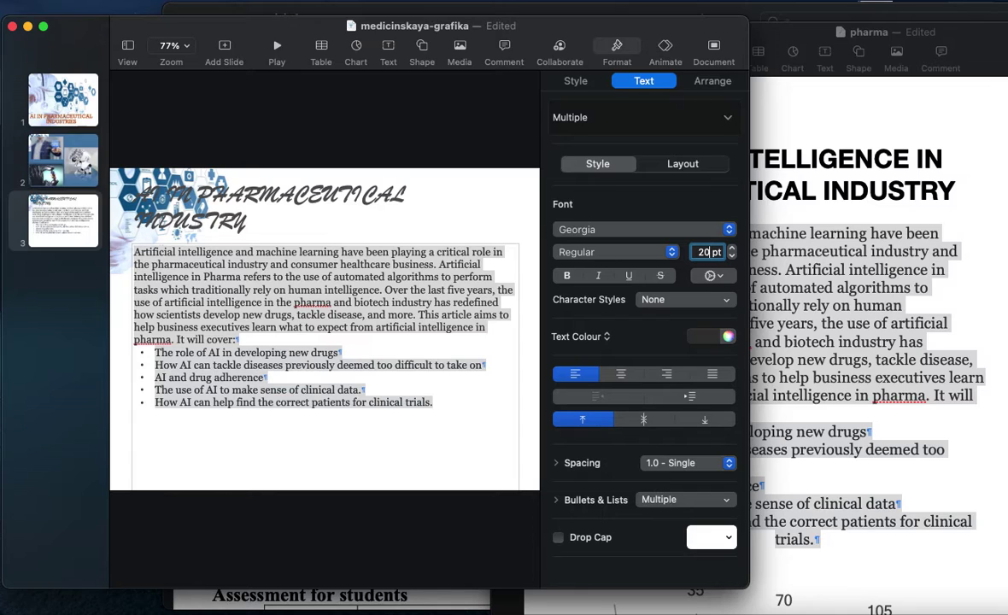
type("20")
key("Return")
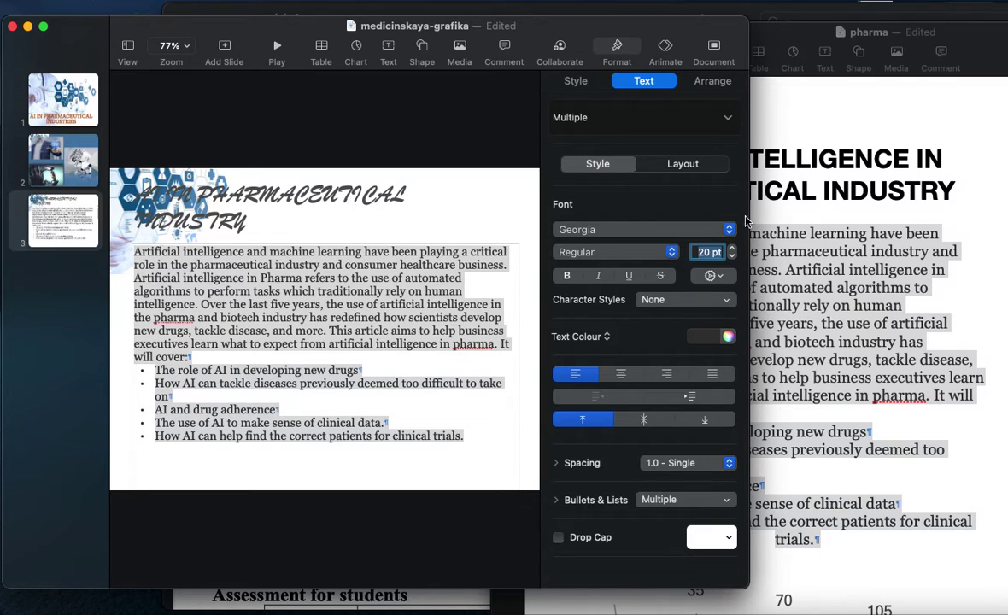
left_click(731, 229)
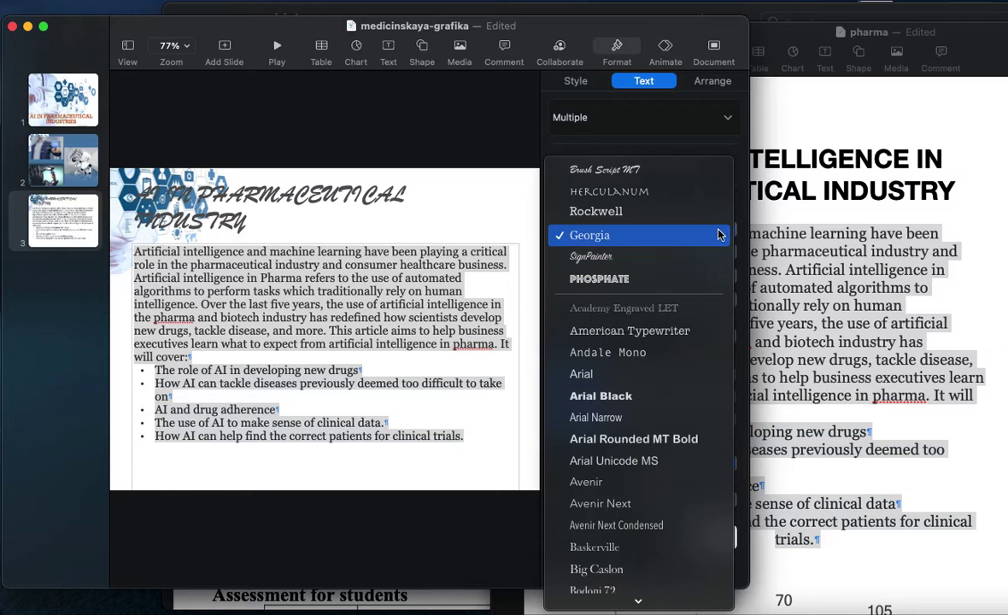
left_click(688, 396)
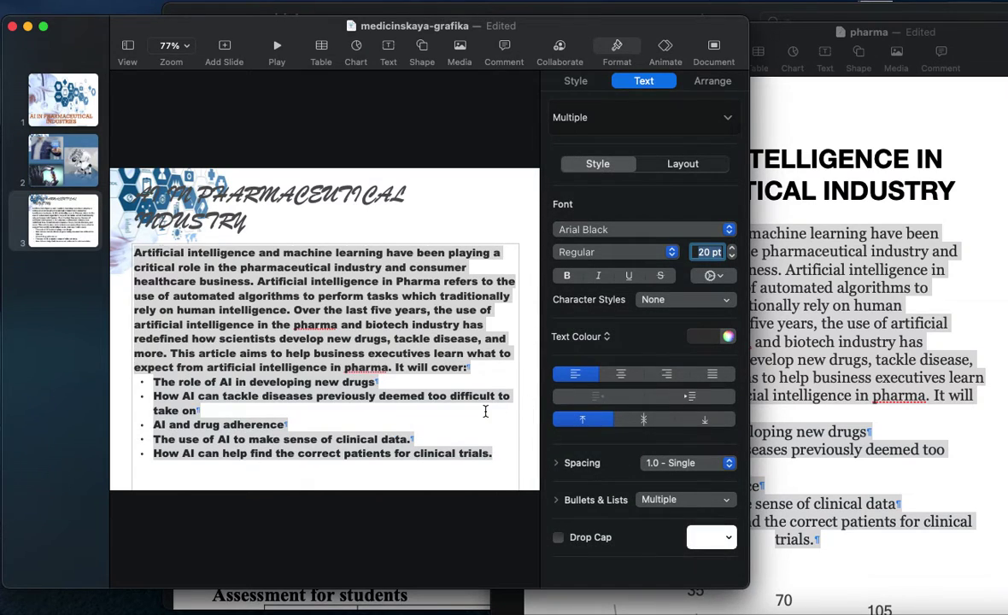
key("Escape")
left_click(425, 186)
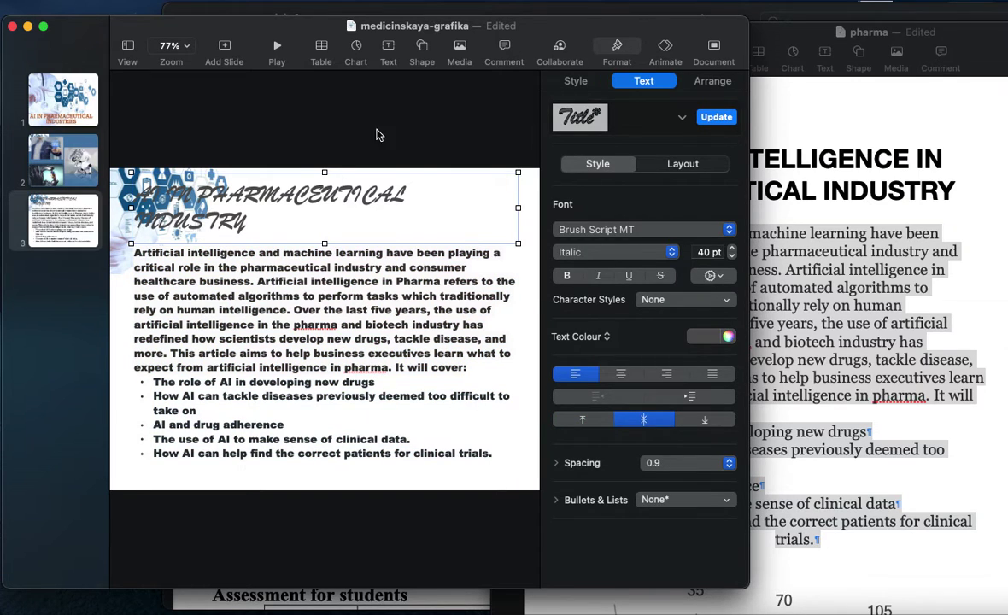
- Check the next task in the lab 4 instructions, then add a Blank slide after slide 3 with its Body placeholder shown
left_click(405, 604)
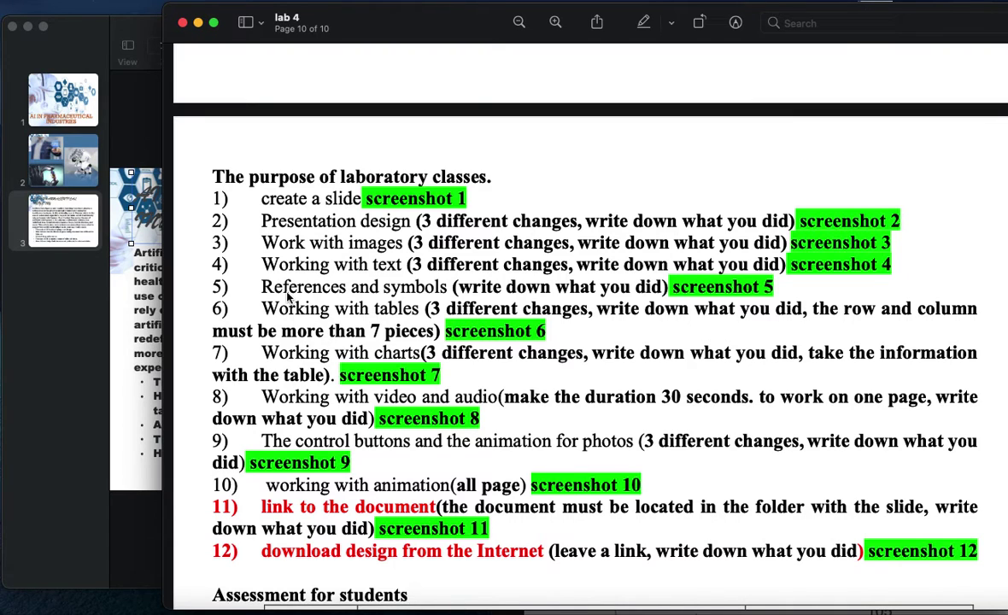
left_click(60, 280)
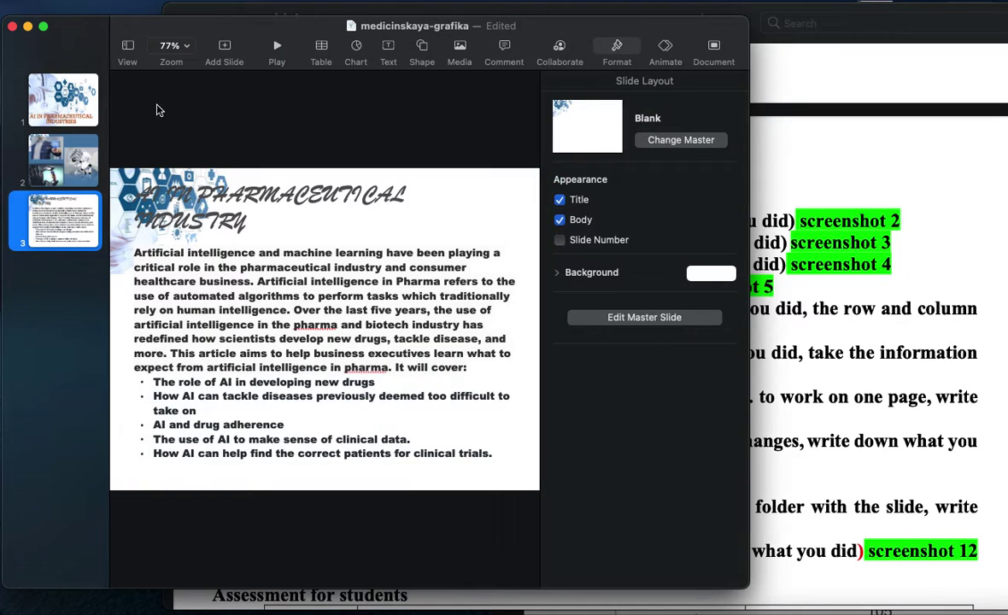
left_click(223, 50)
left_click(118, 290)
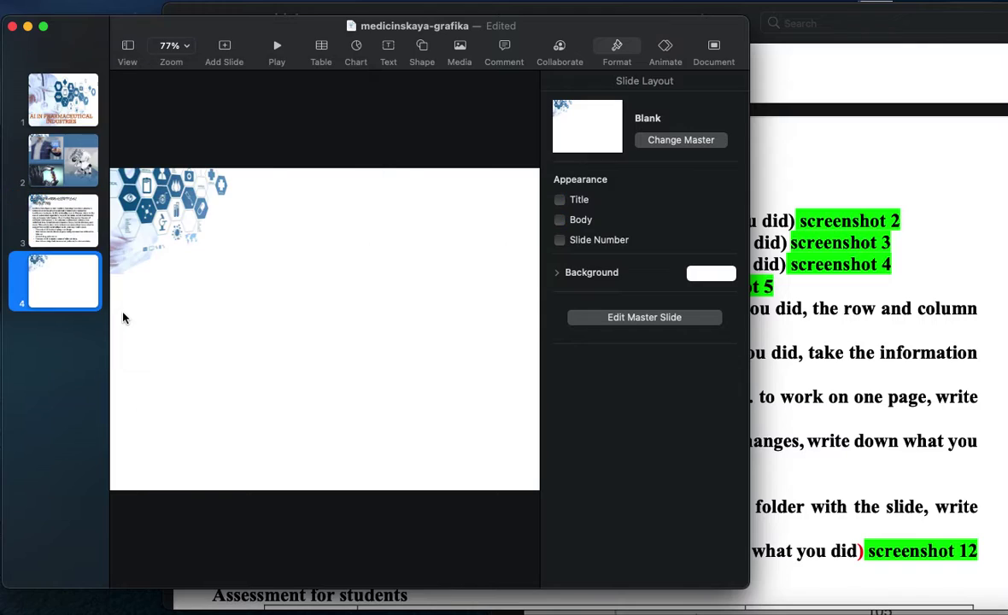
left_click(560, 220)
- Enter "REFERENCES" in the body of slide 4 and select the word
left_click(291, 275)
left_click(291, 274)
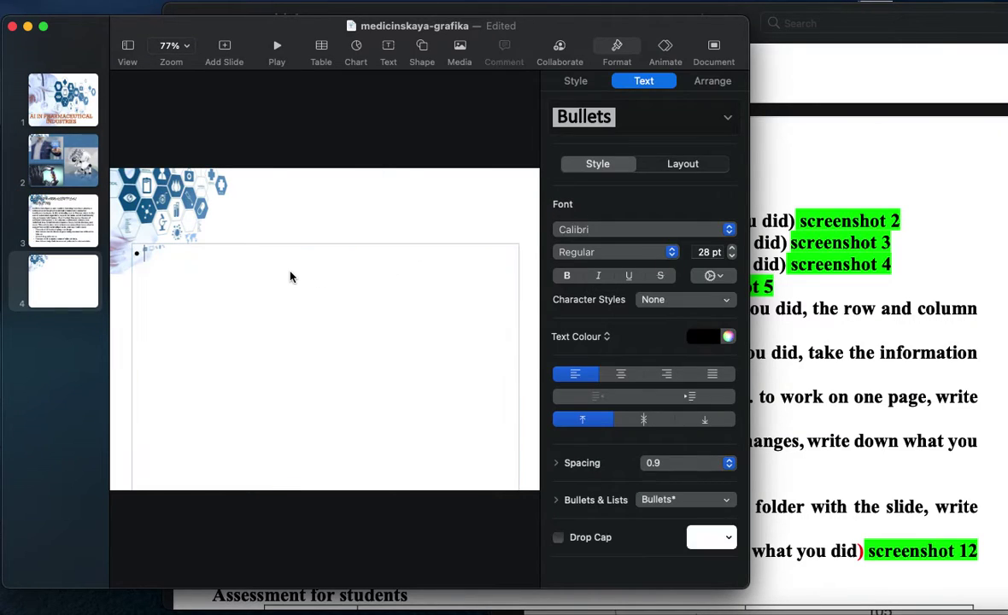
type("REFERENCES")
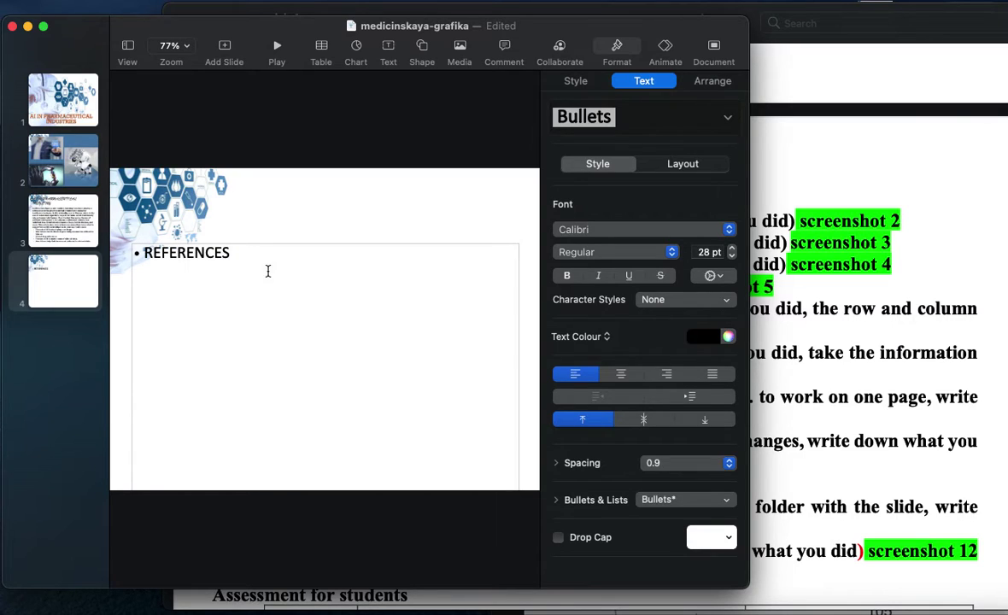
double_click(210, 253)
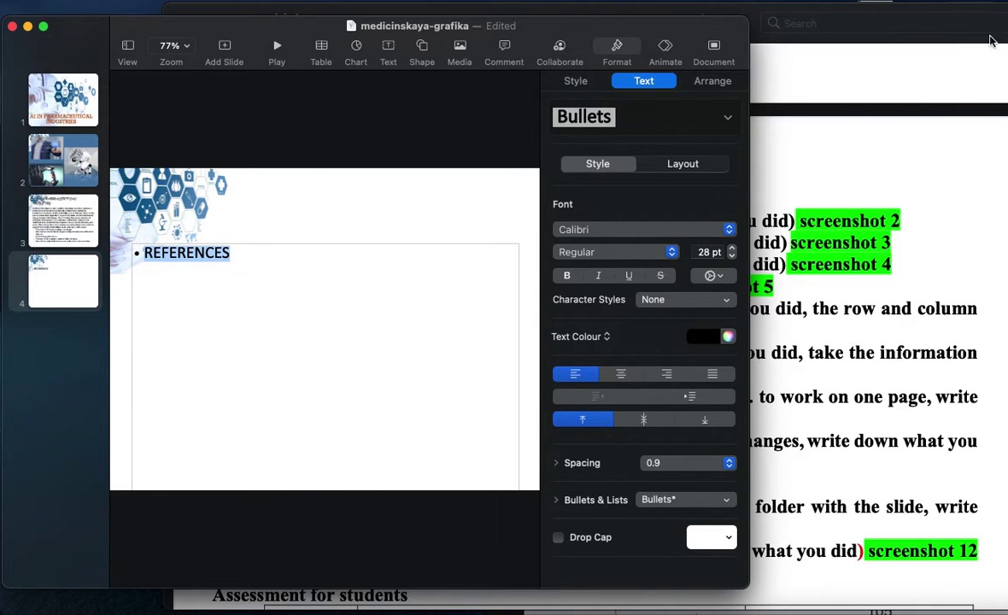
- Bring the lab 4 instructions forward, check the task list, and move the window aside to uncover the pharma document
left_click(907, 71)
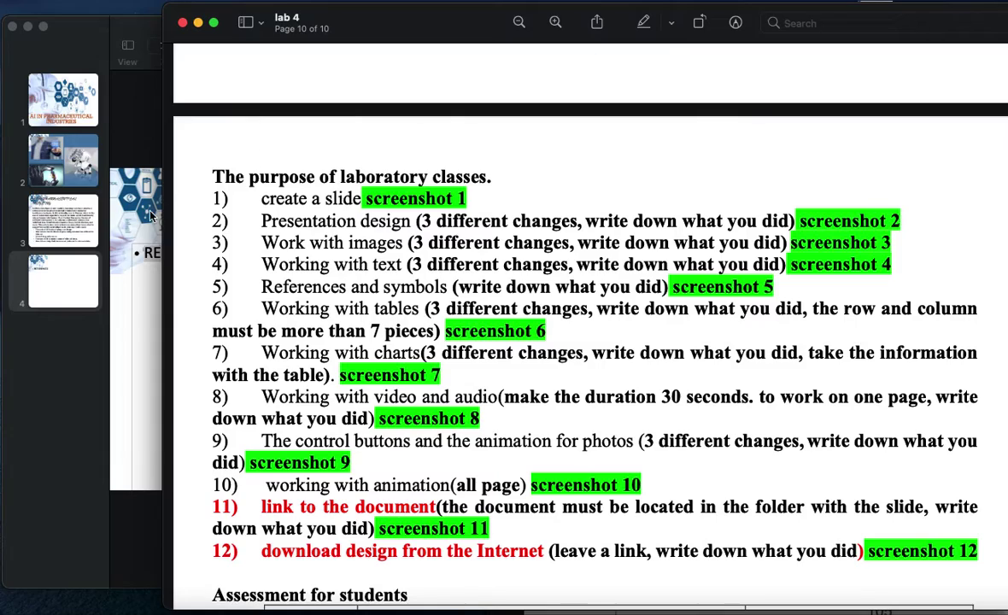
left_click_drag(161, 215, 384, 233)
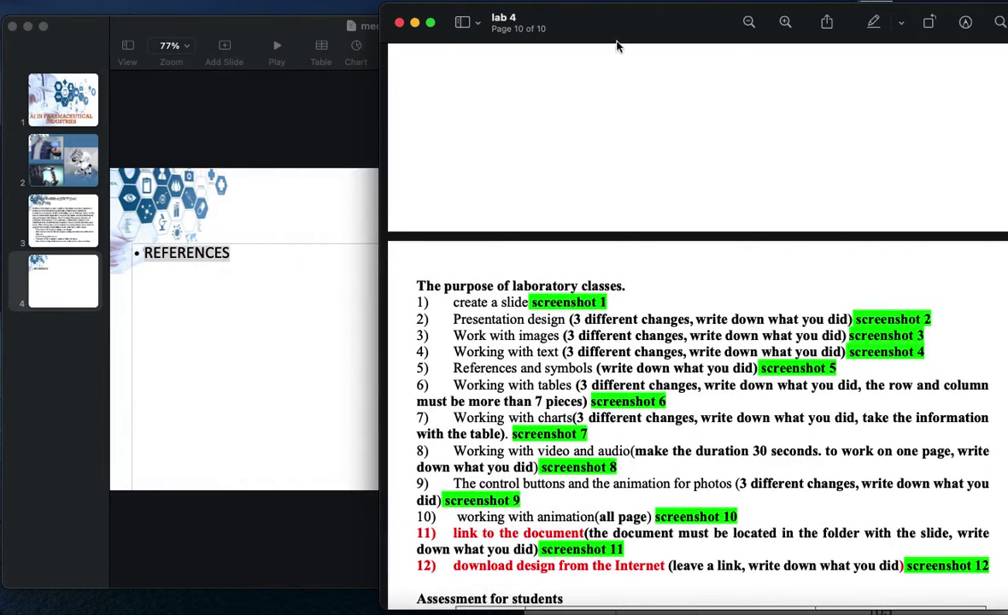
scroll(621, 261, "down", 5)
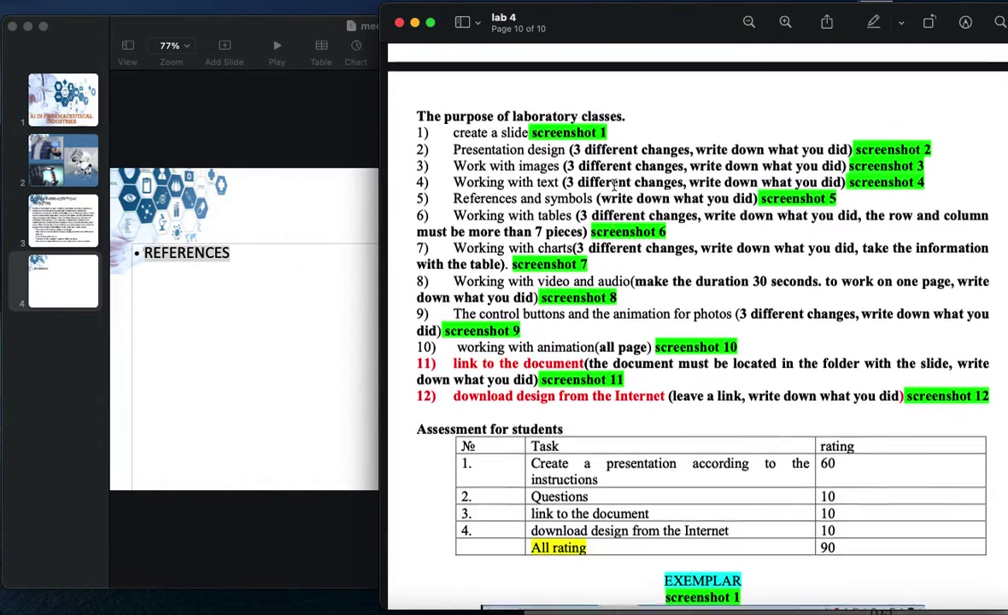
left_click_drag(632, 34, 488, 315)
left_click(808, 183)
scroll(863, 179, "down", 10)
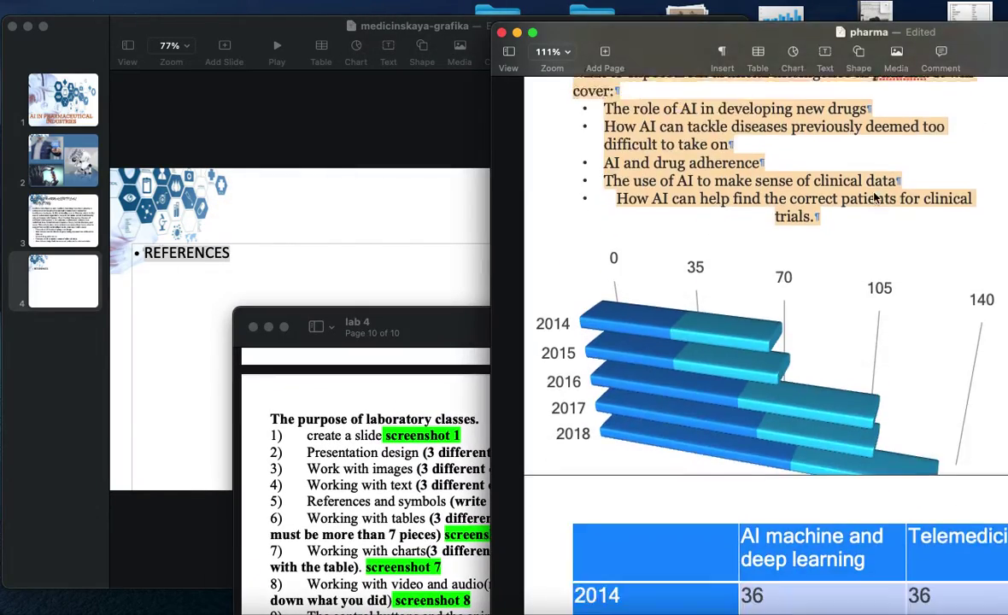
scroll(854, 193, "down", 5)
scroll(838, 195, "up", 8)
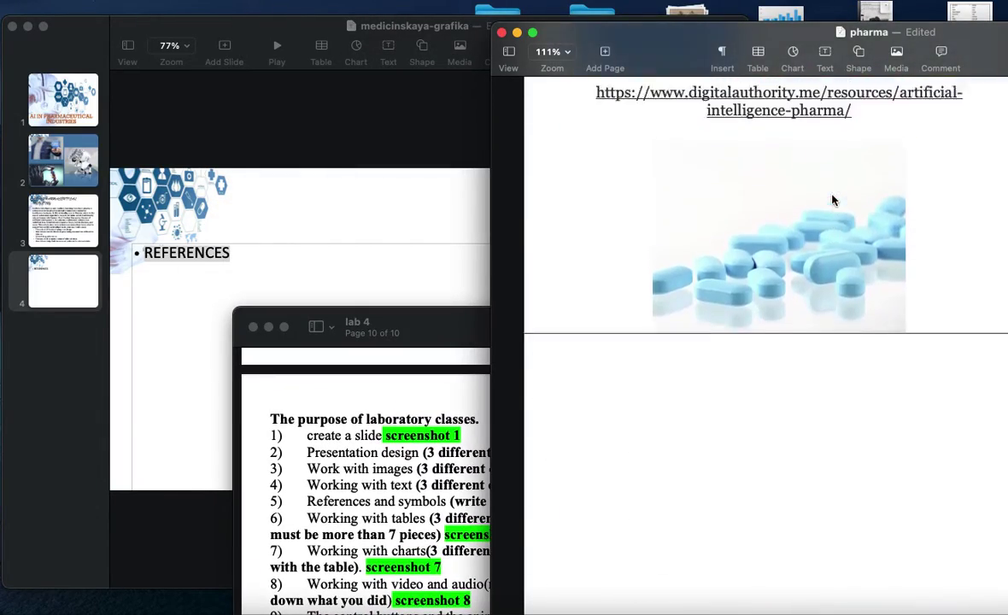
left_click_drag(593, 233, 843, 263)
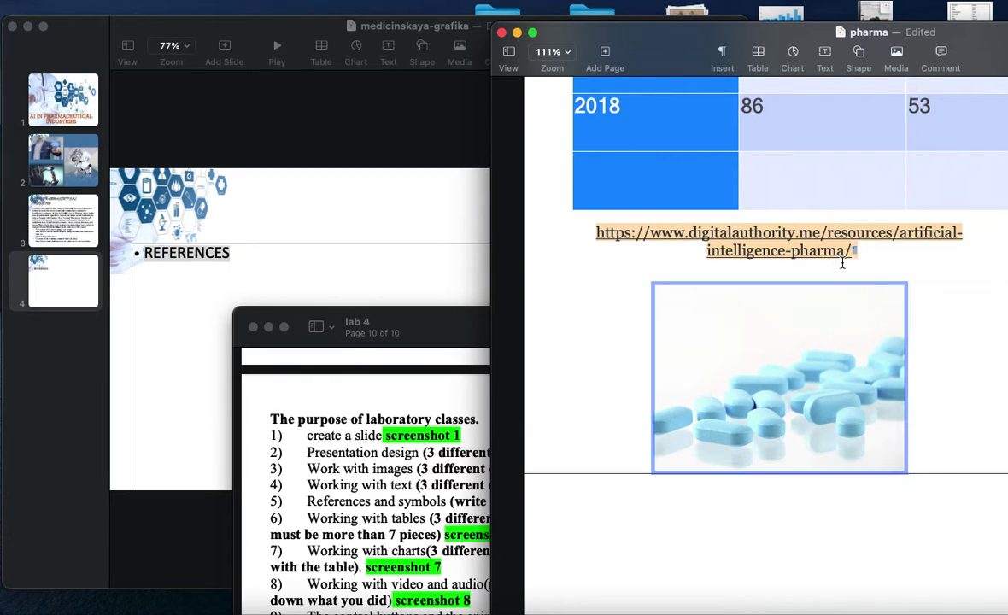
left_click(799, 237)
key("Escape")
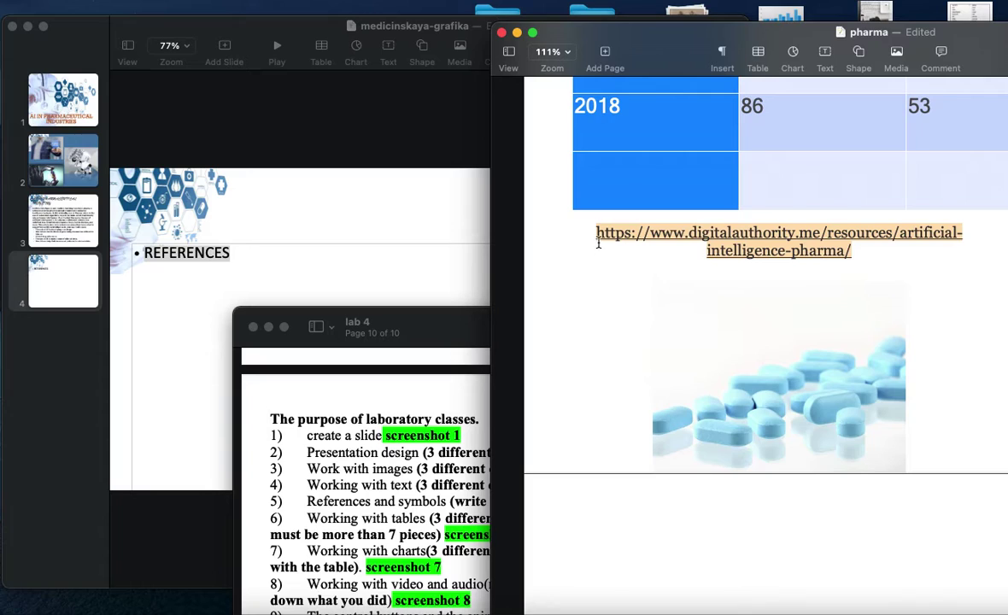
left_click(668, 236)
key("Escape")
- Link the word REFERENCES on slide 4 to the web page address copied from the pharma document, and open the link
left_click(394, 239)
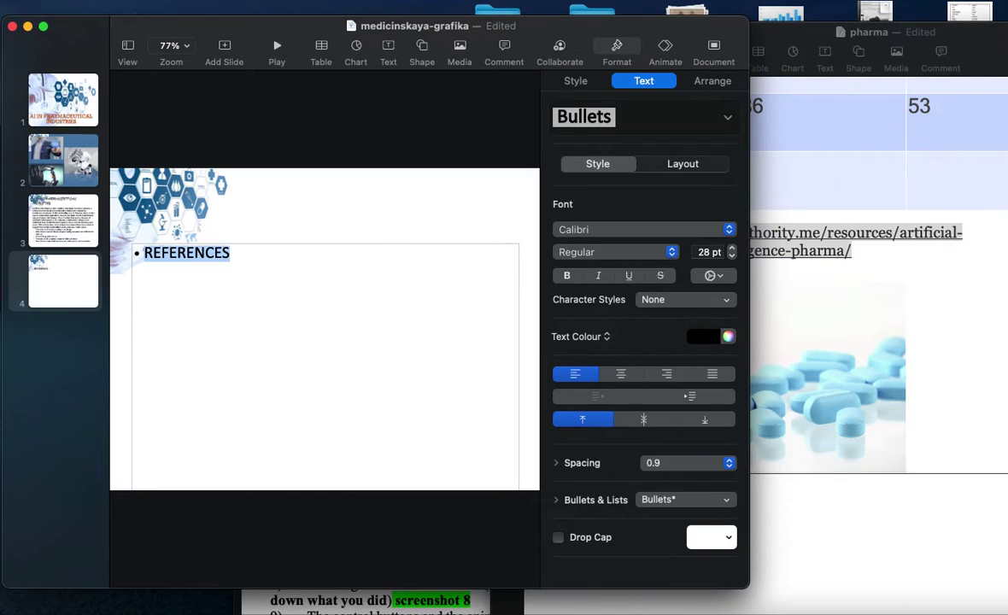
left_click(256, 0)
mouse_move(312, 0)
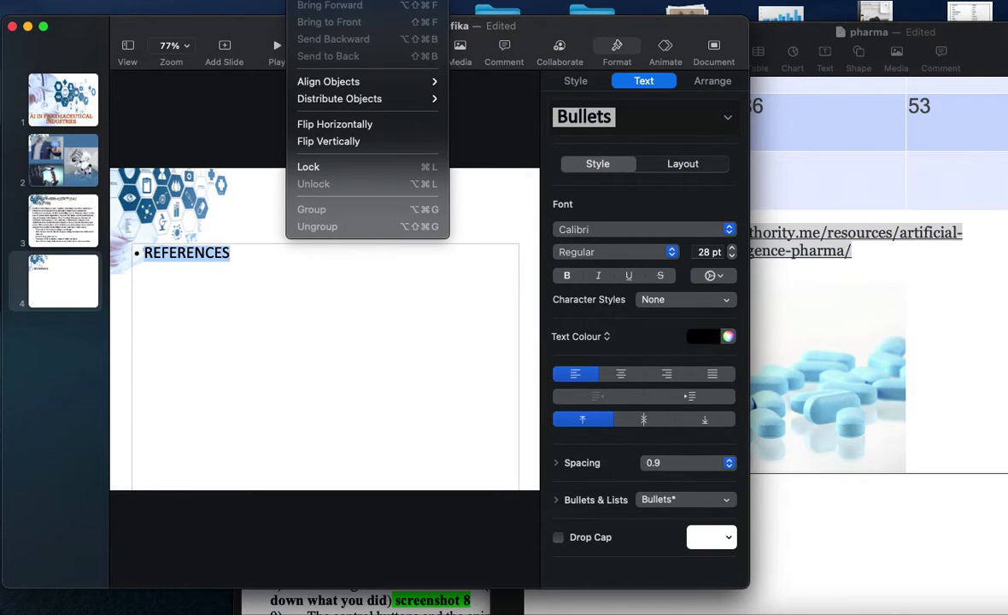
mouse_move(215, 0)
mouse_move(257, 0)
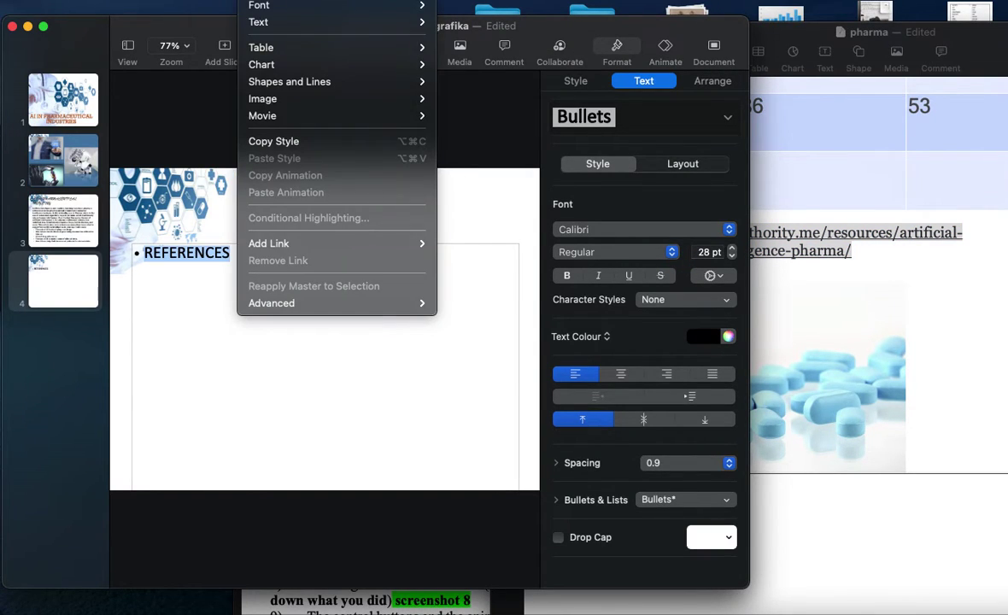
mouse_move(315, 242)
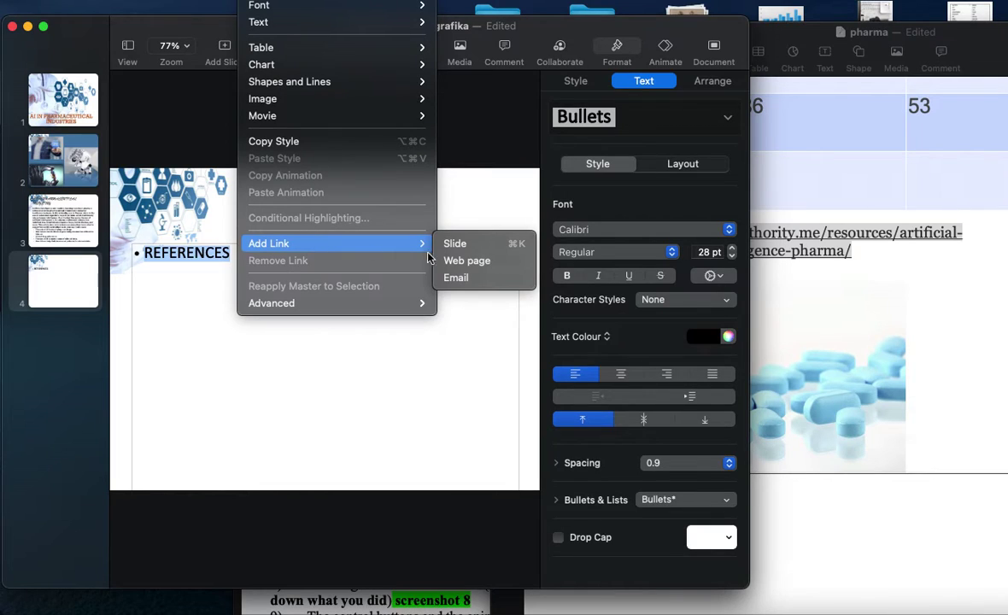
left_click(459, 260)
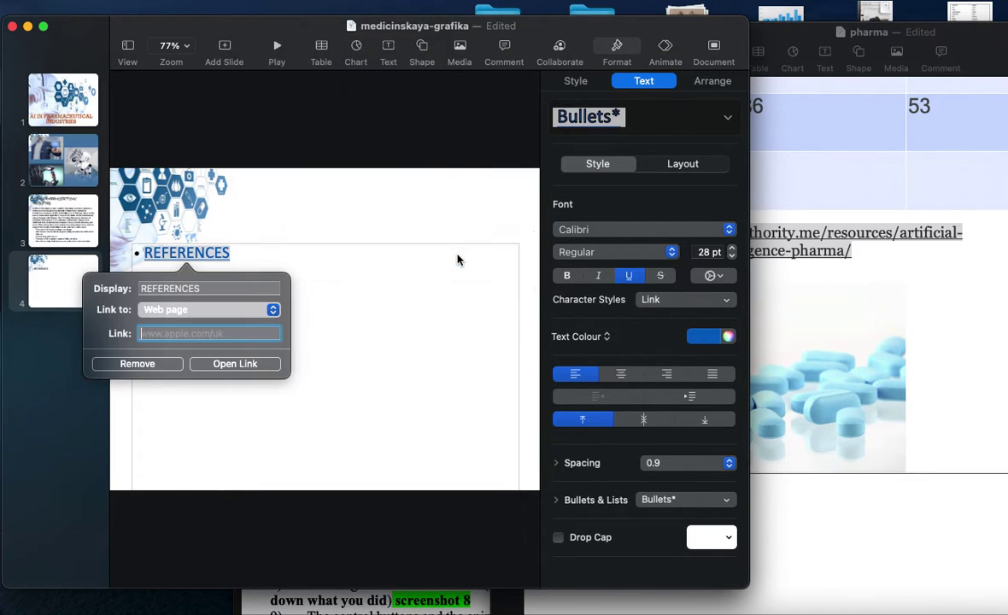
key("super+v")
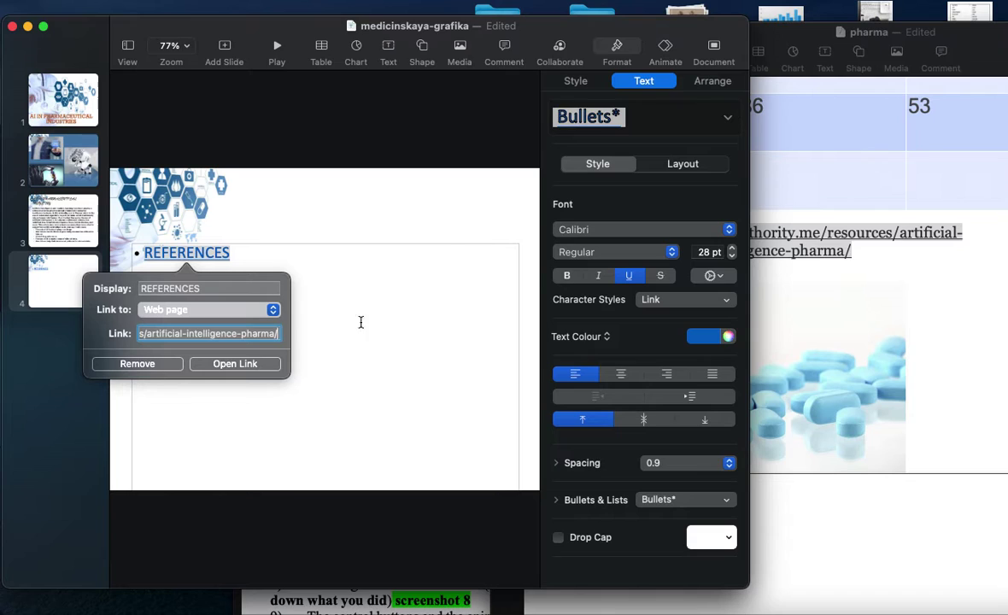
left_click(271, 365)
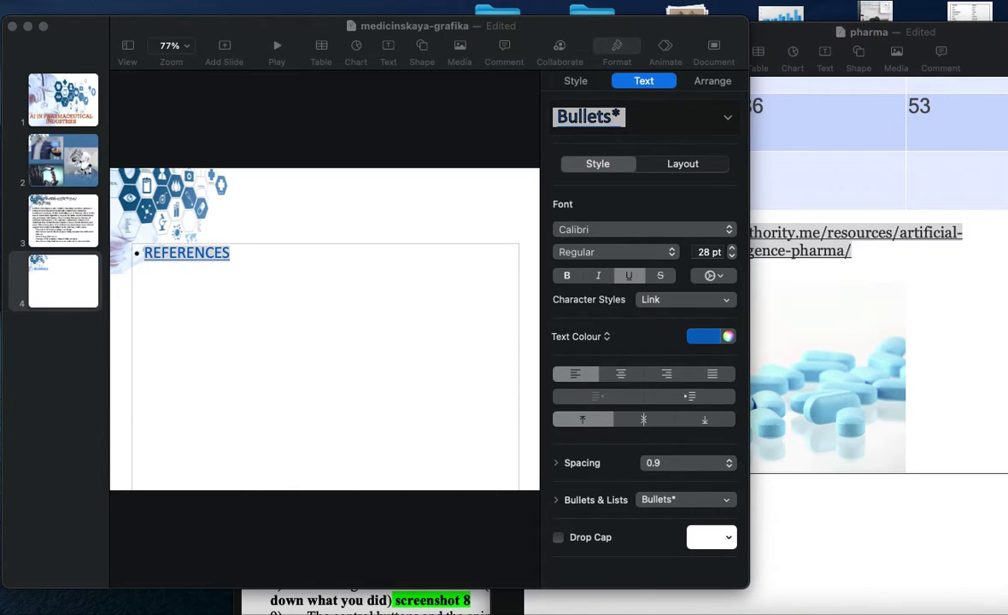
- Check the next task in the lab 4 instructions, then add a Blank slide after slide 4
left_click(432, 591)
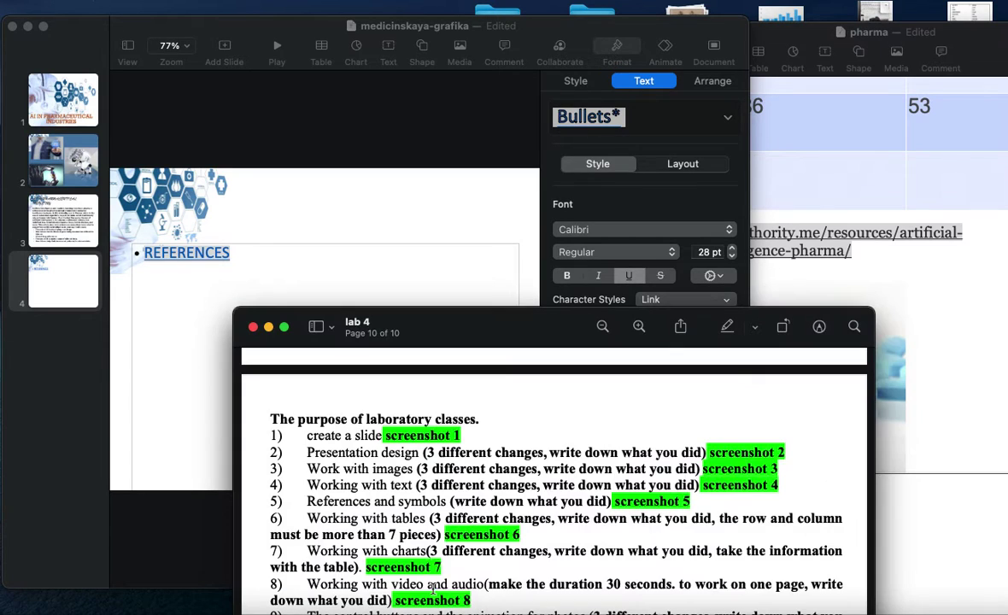
left_click_drag(490, 322, 499, 286)
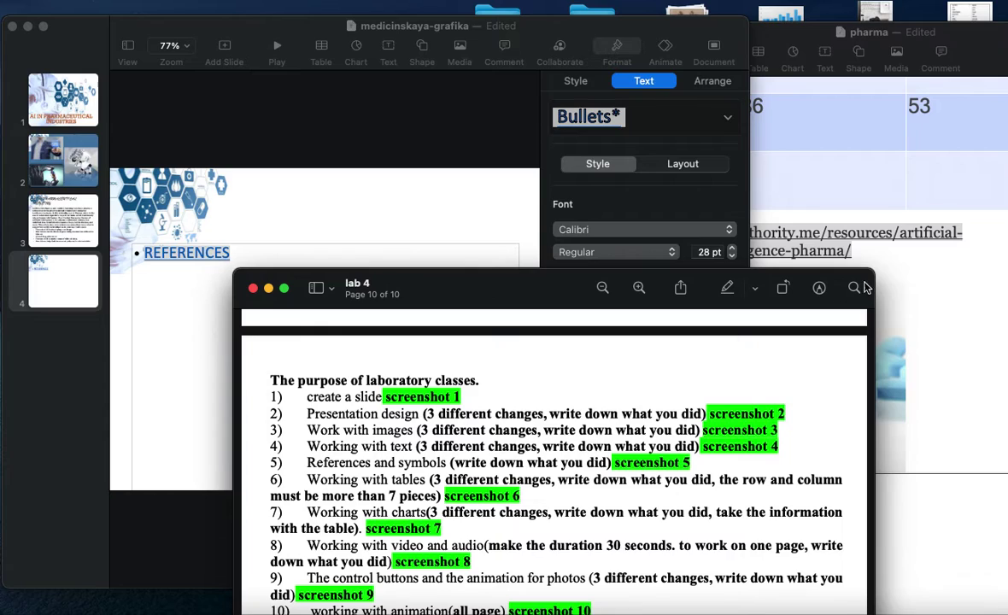
left_click(145, 305)
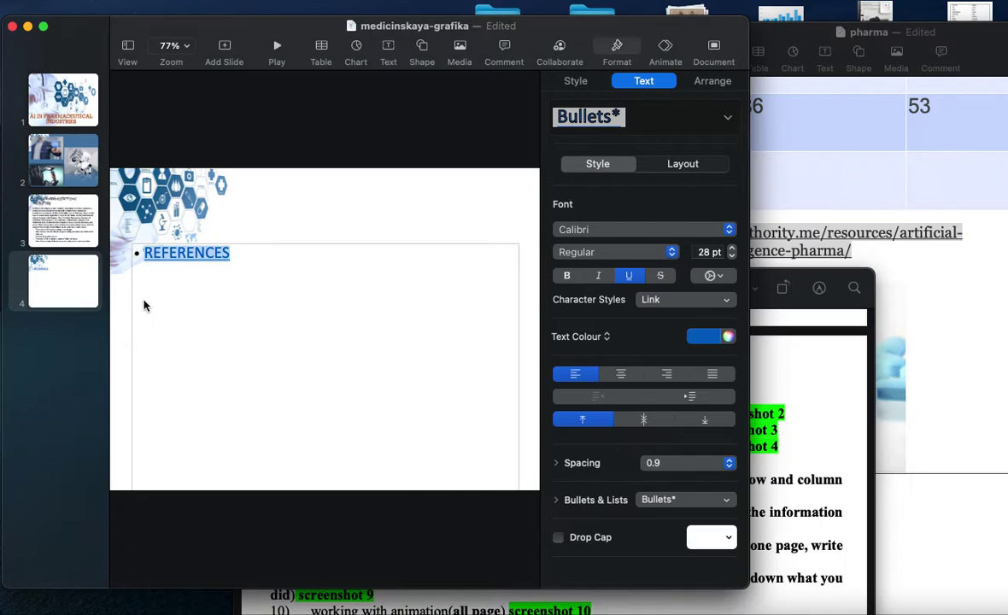
left_click(224, 47)
left_click(98, 277)
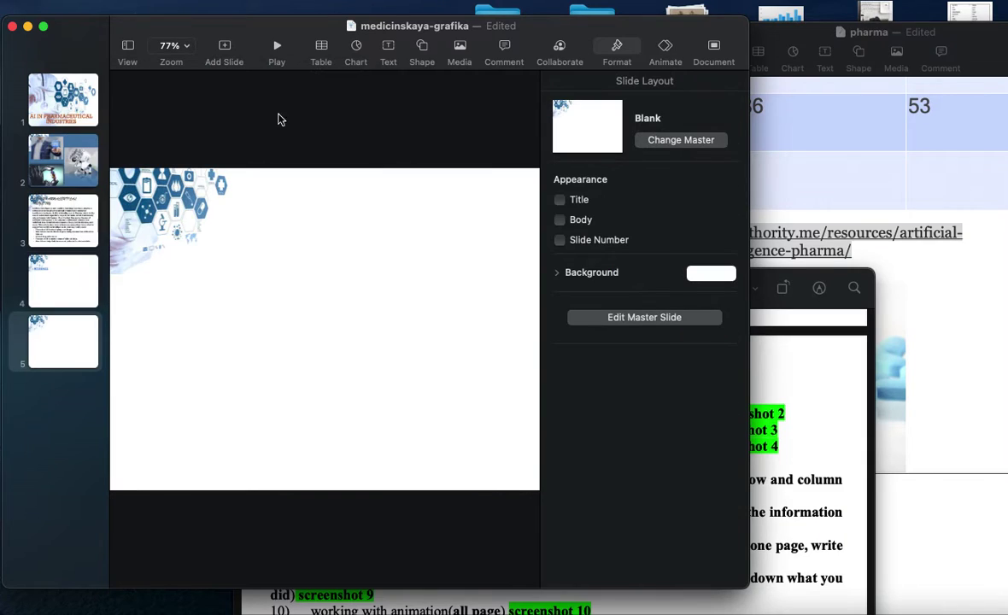
- Insert a blue table with a header row and header column on slide 5 and select cell B1
left_click(317, 48)
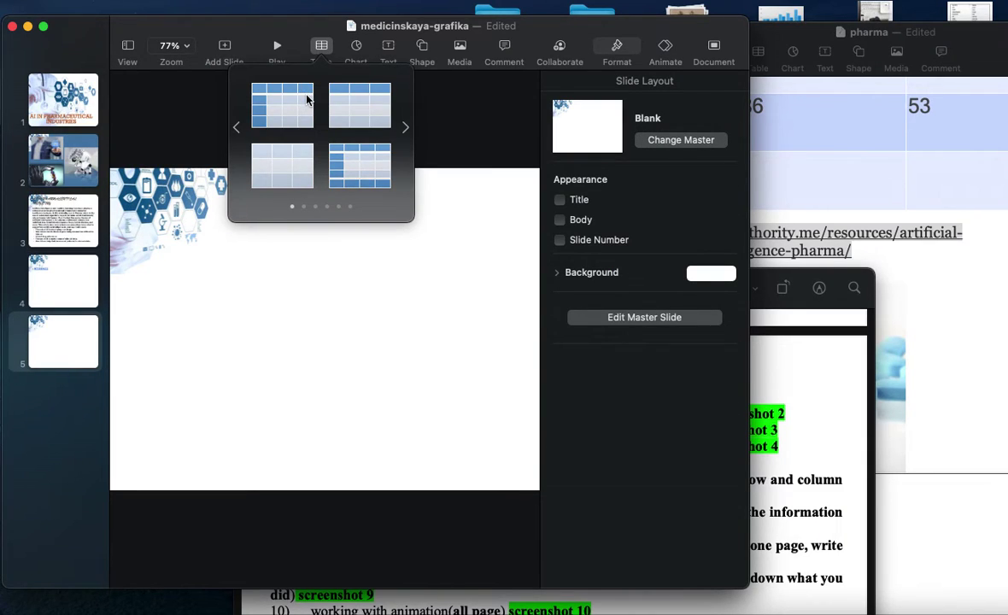
left_click(307, 100)
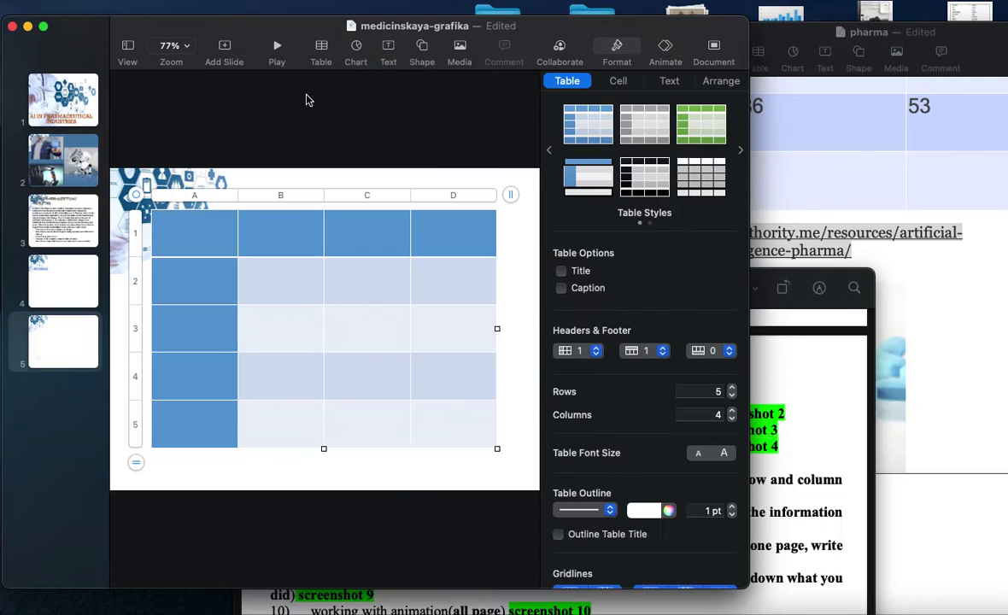
left_click(282, 239)
- Copy all the cells of the pharma document's table and paste them into the slide 5 table starting at cell B1
left_click(817, 199)
scroll(812, 195, "up", 5)
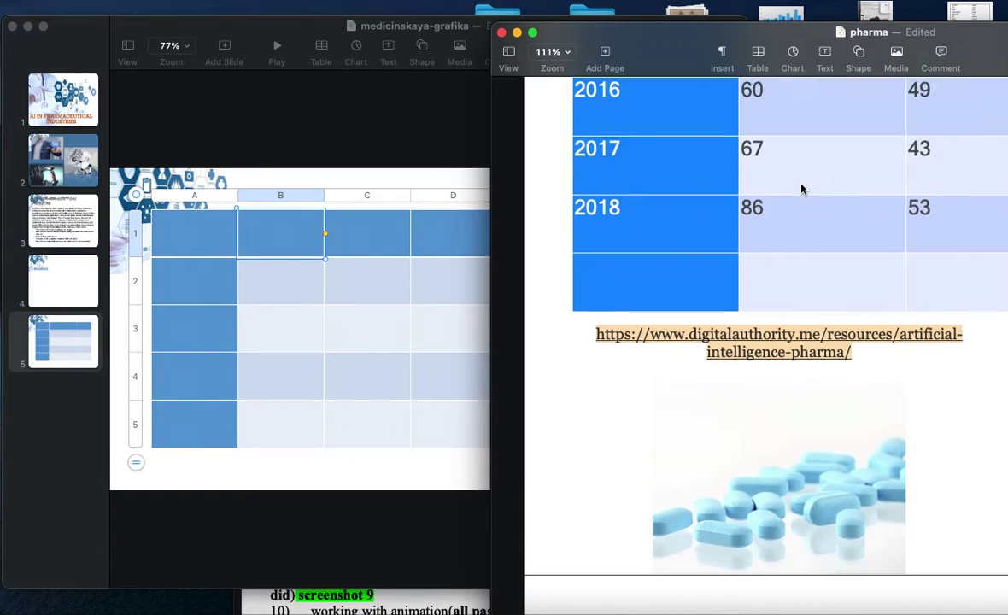
left_click(669, 269)
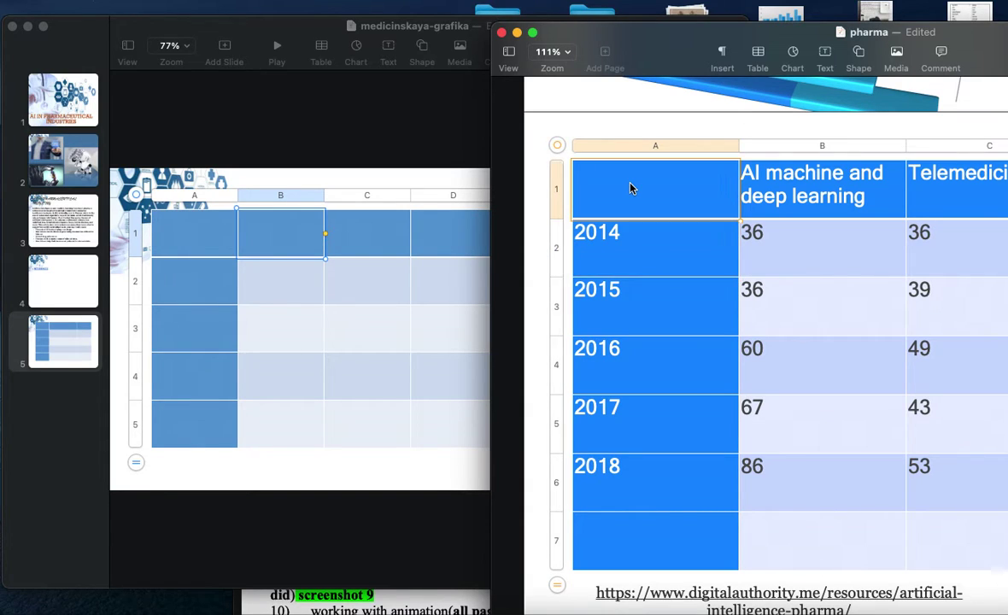
left_click(605, 143)
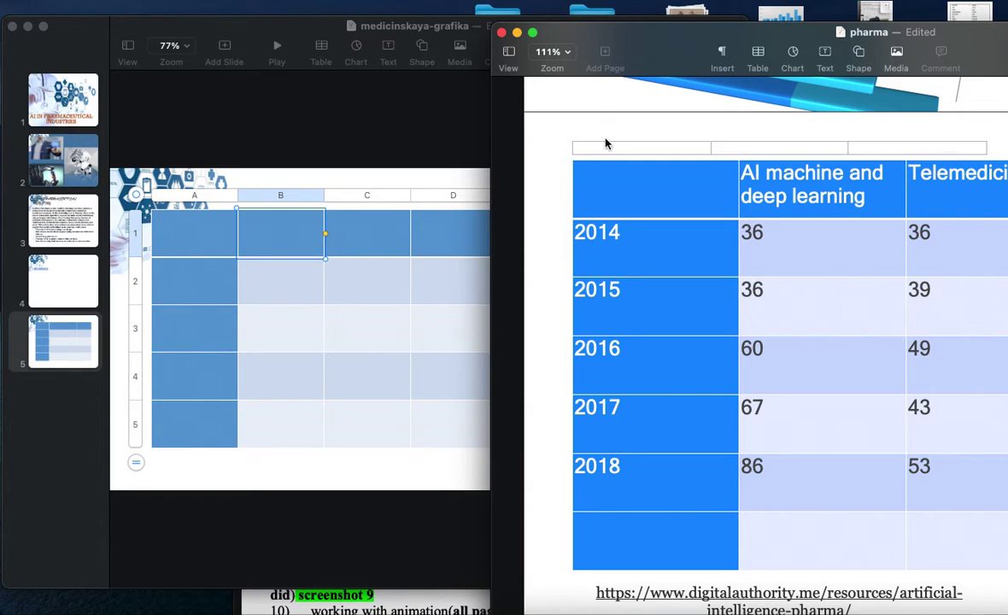
left_click(594, 187)
left_click(737, 215)
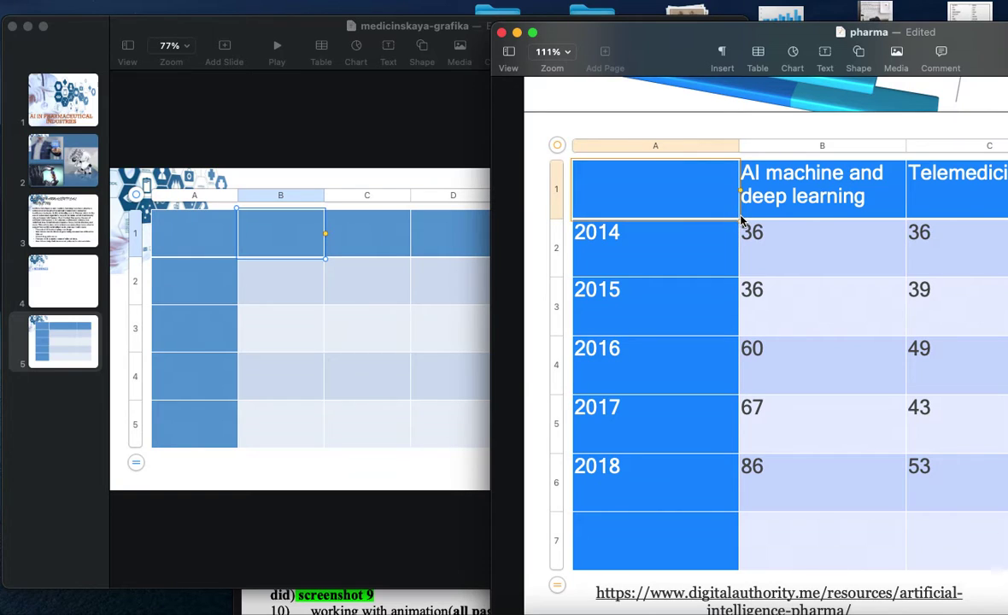
left_click_drag(740, 219, 996, 547)
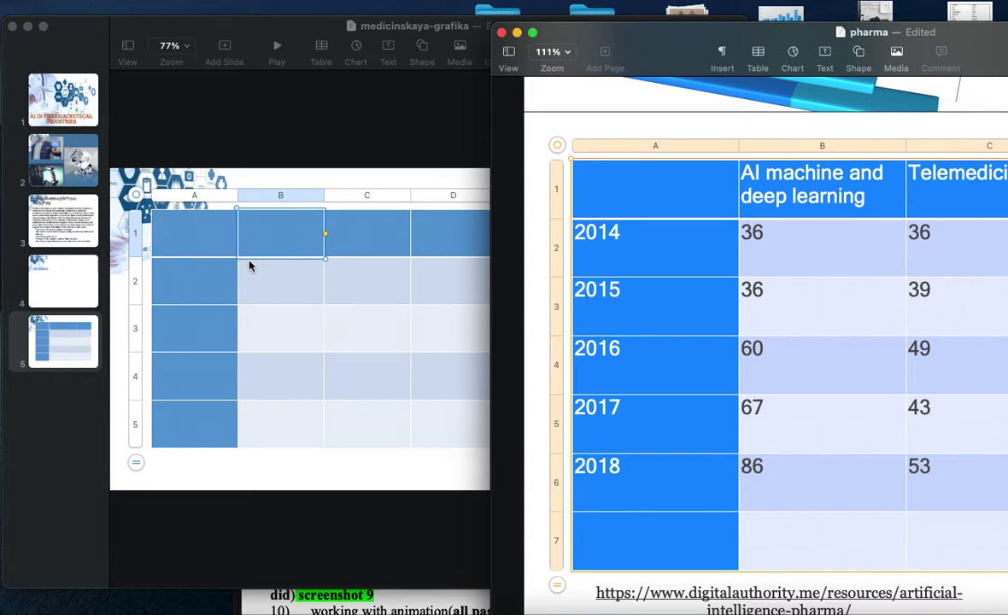
left_click(288, 237)
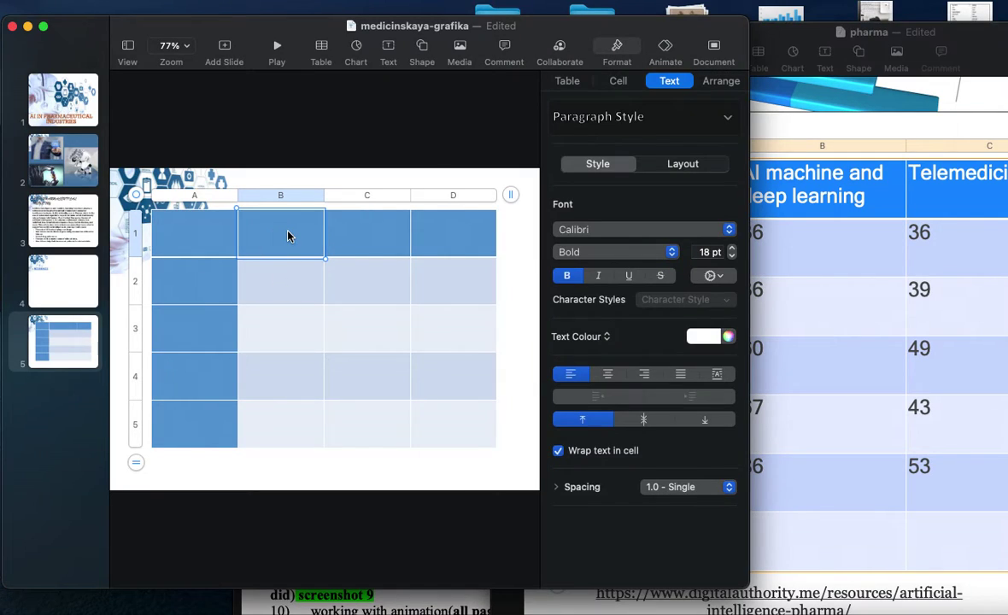
key("super+v")
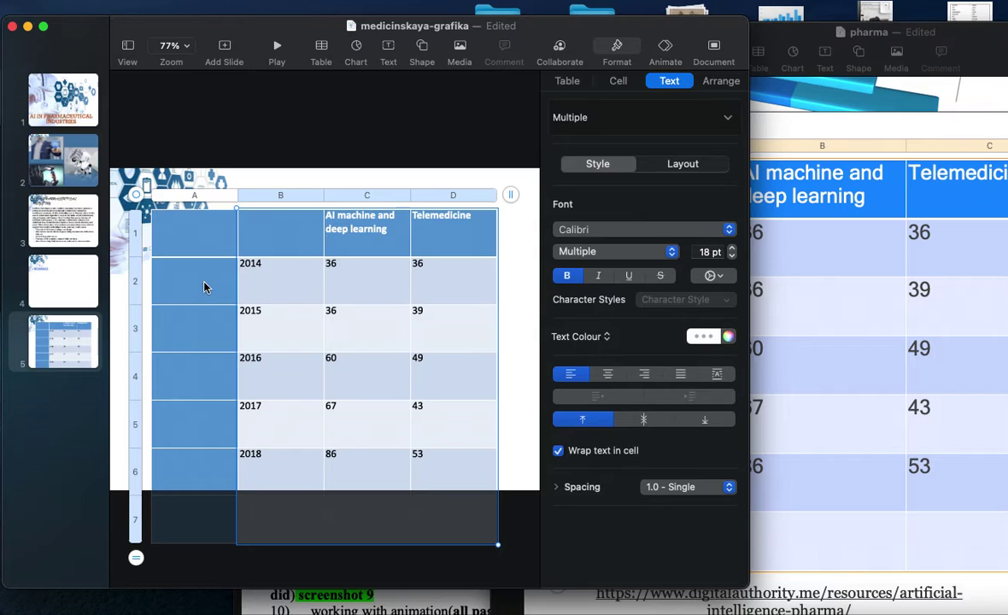
- Delete the empty header column A from the slide 5 table and reduce the table to 6 rows
left_click(225, 282)
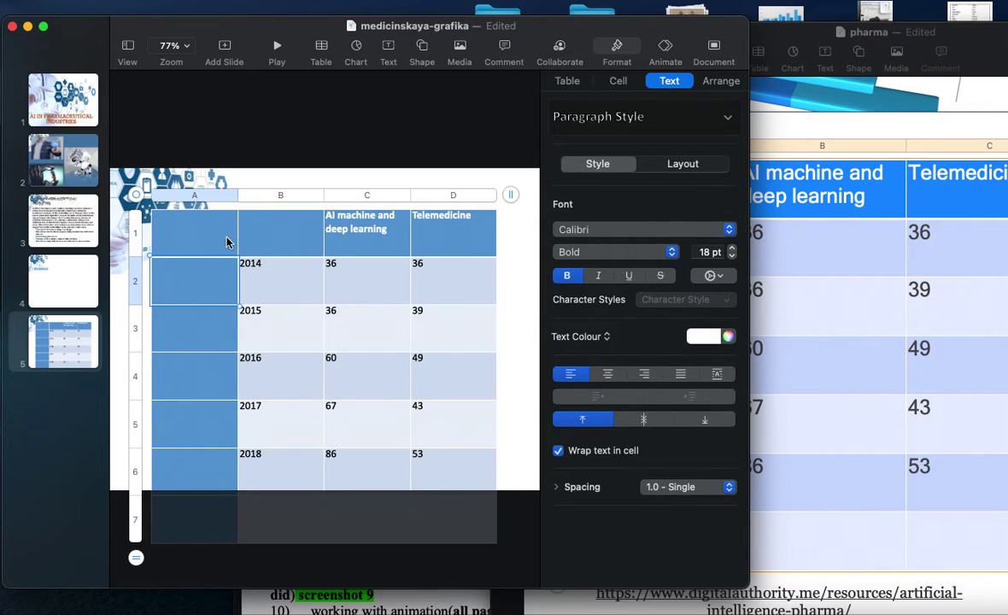
left_click(229, 198)
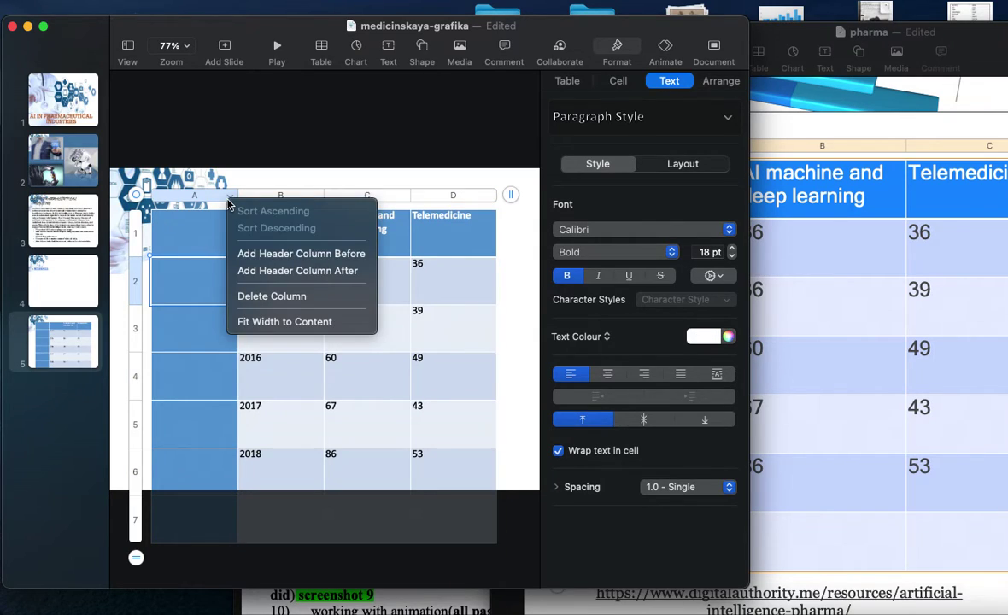
left_click(271, 296)
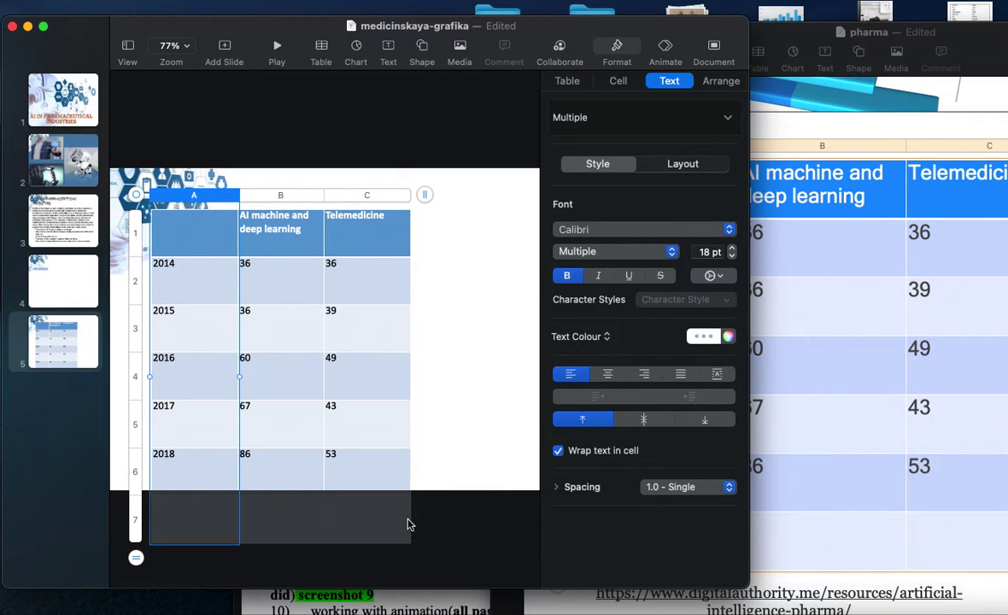
left_click(136, 558)
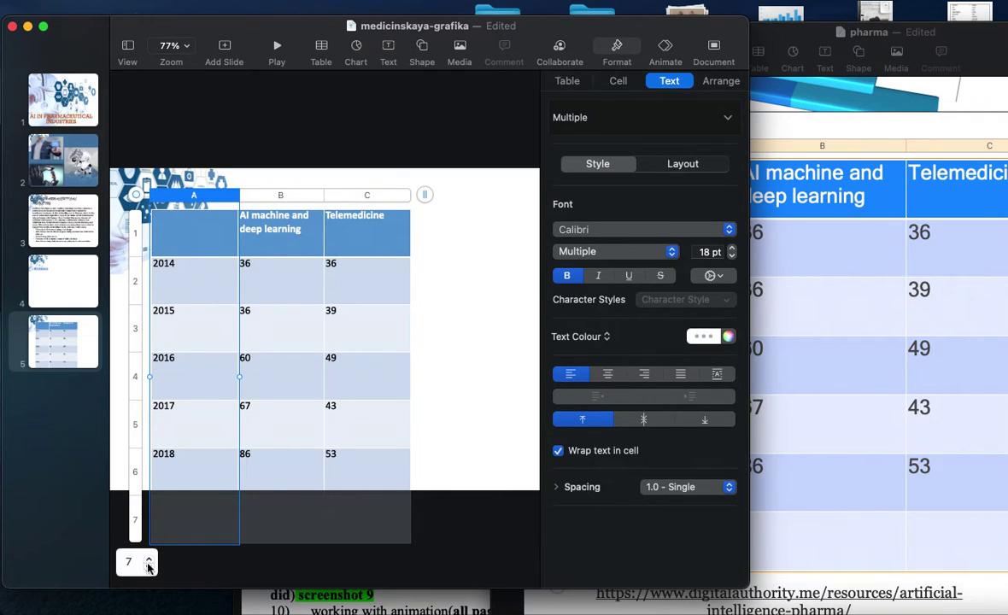
left_click(148, 569)
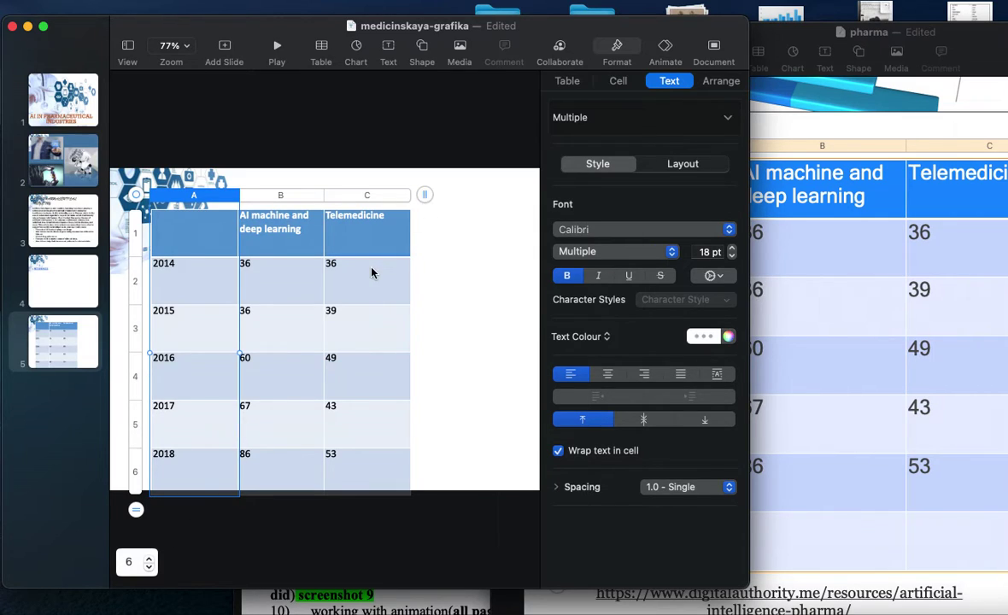
left_click(437, 272)
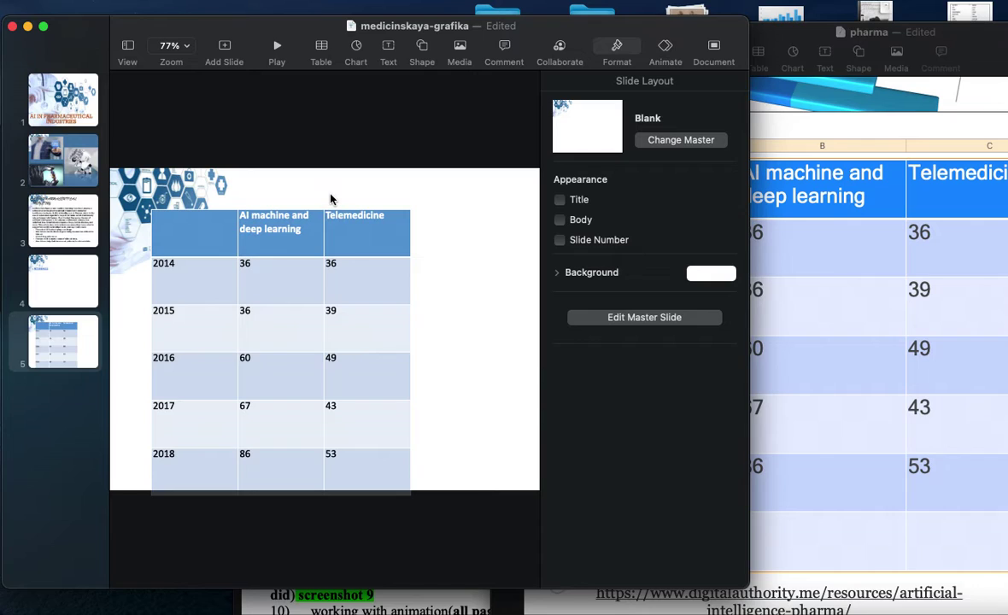
- Widen the slide 5 table toward the slide's right edge and reduce its height so it fits on the slide
left_click(238, 246)
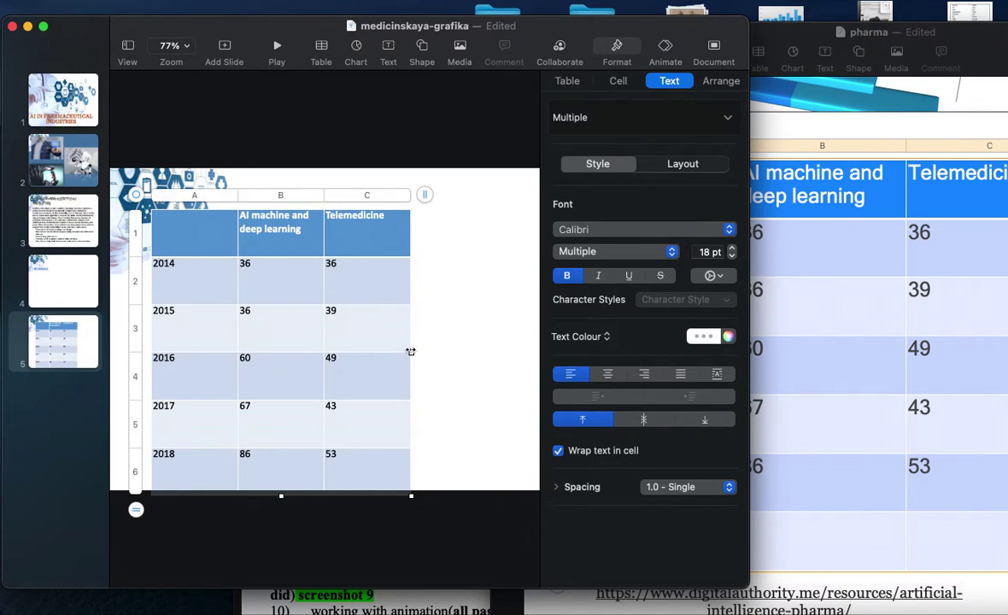
left_click_drag(410, 351, 498, 352)
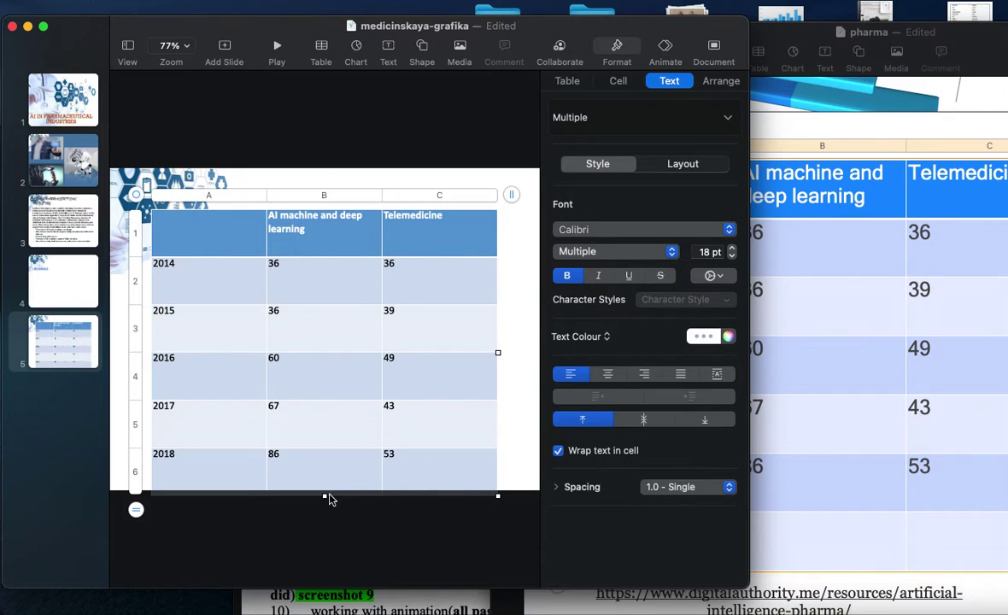
left_click_drag(325, 495, 325, 470)
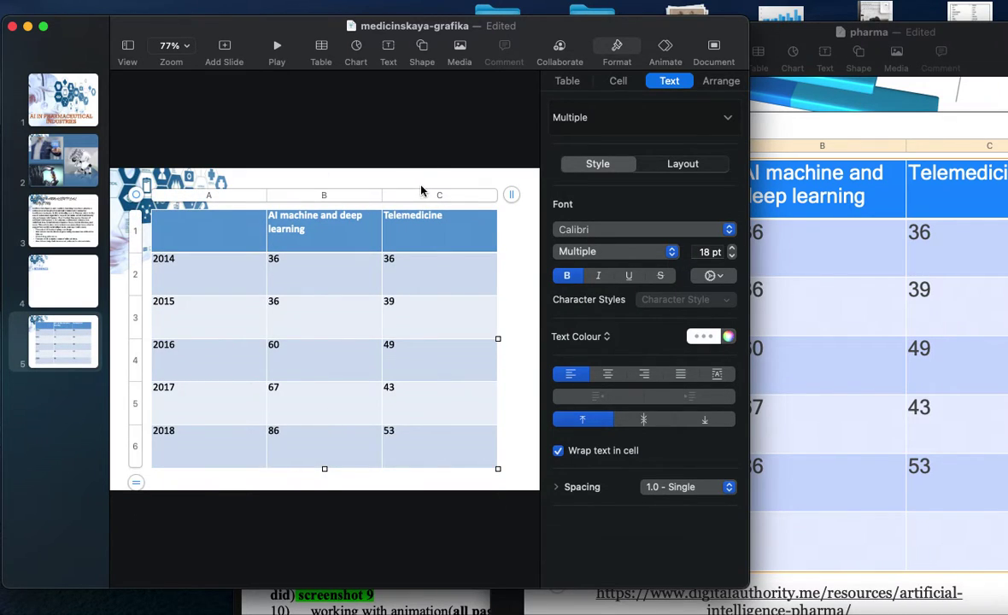
- Check the charts task in the lab 4 instructions, then add a Blank slide after slide 5
left_click(357, 591)
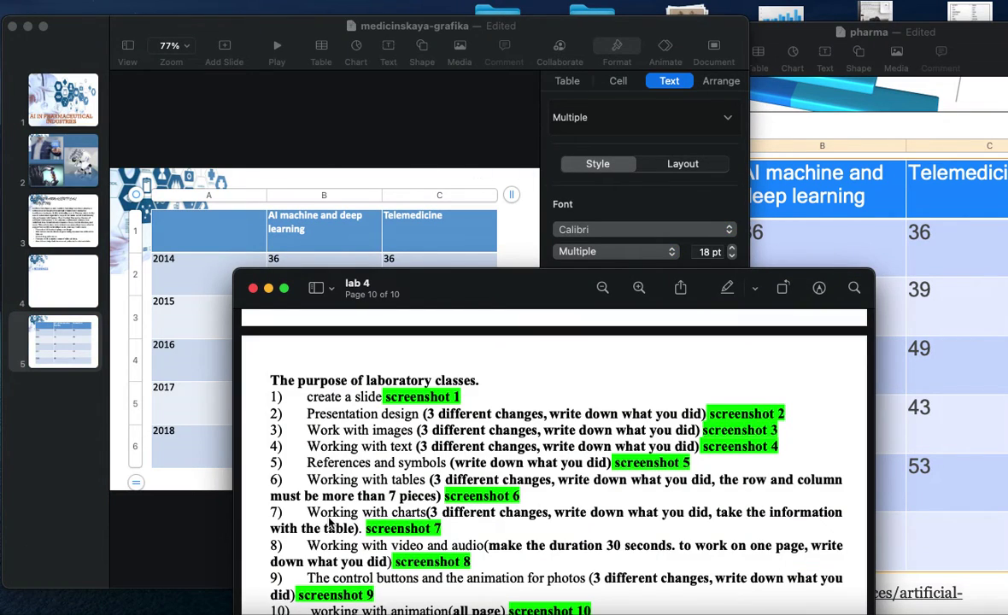
left_click(369, 102)
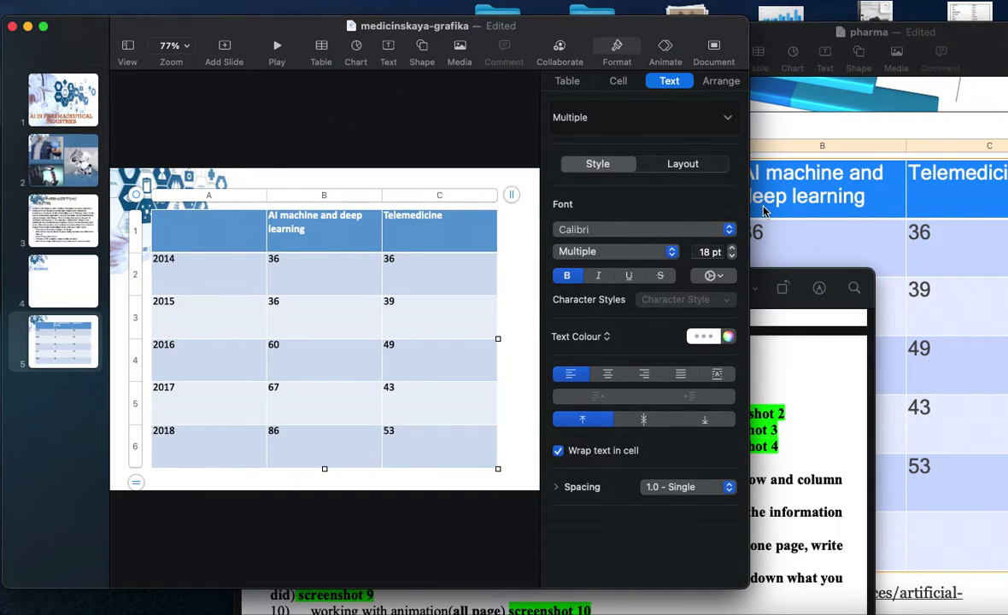
left_click(224, 45)
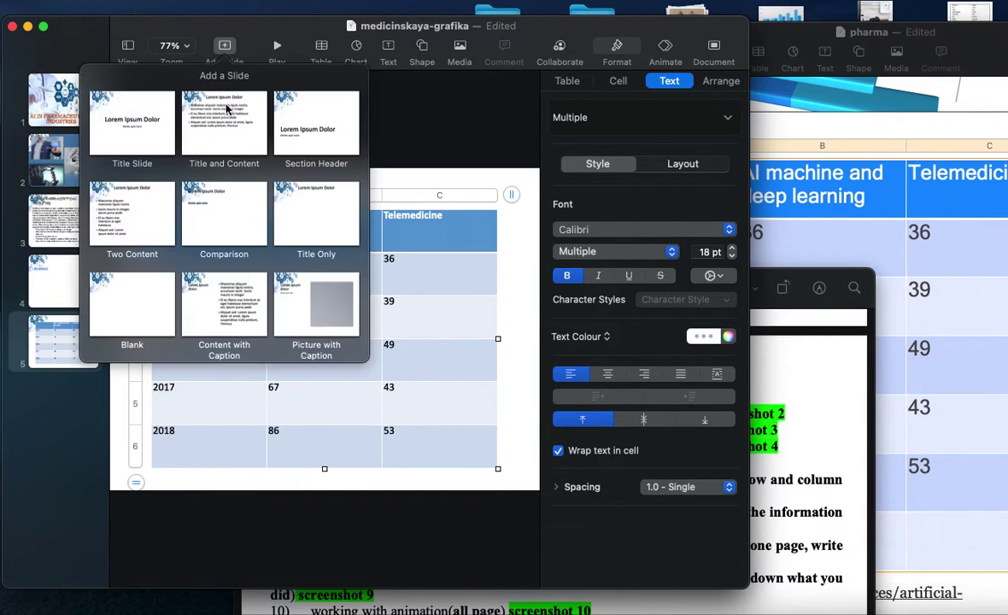
left_click(124, 281)
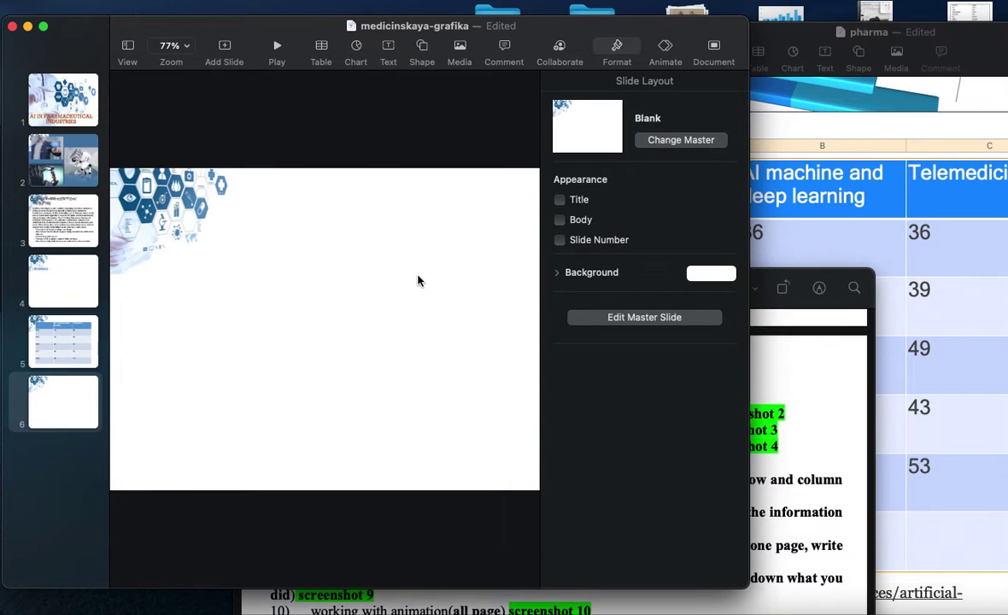
- Copy the 3D bar chart from the pharma document and paste it onto slide 6
left_click(851, 67)
scroll(797, 110, "up", 3)
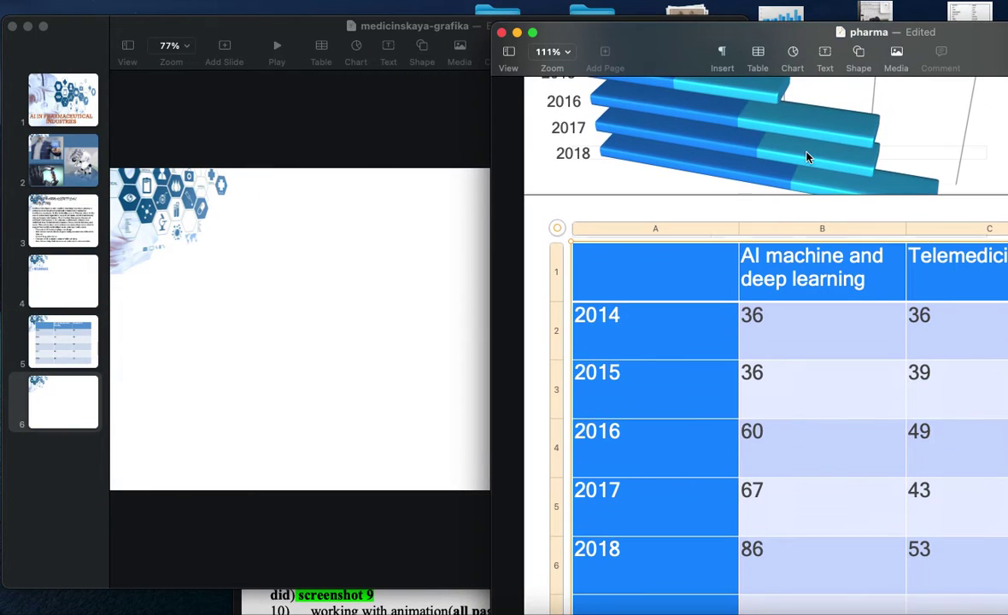
left_click(807, 156)
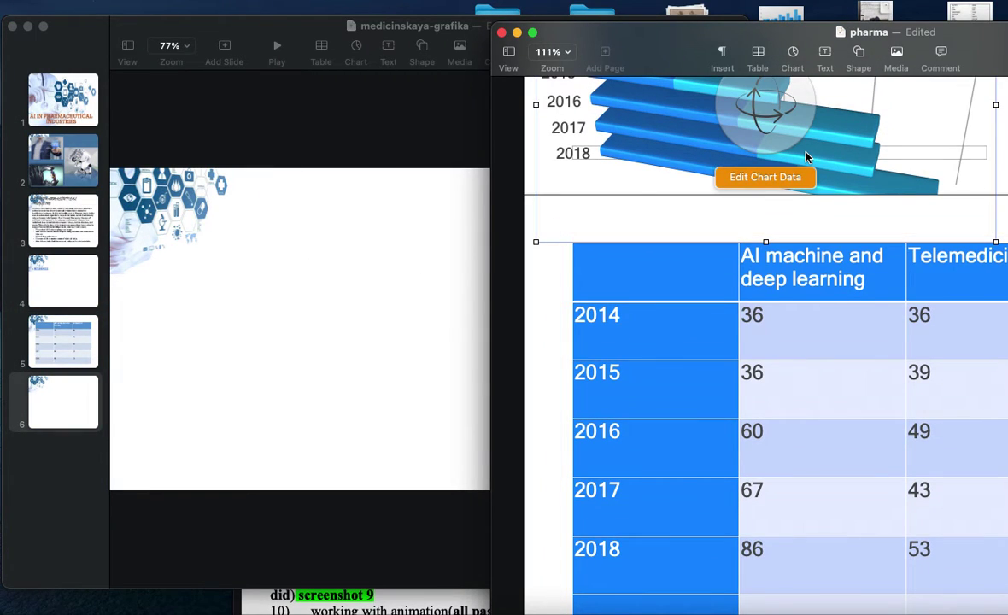
left_click(309, 398)
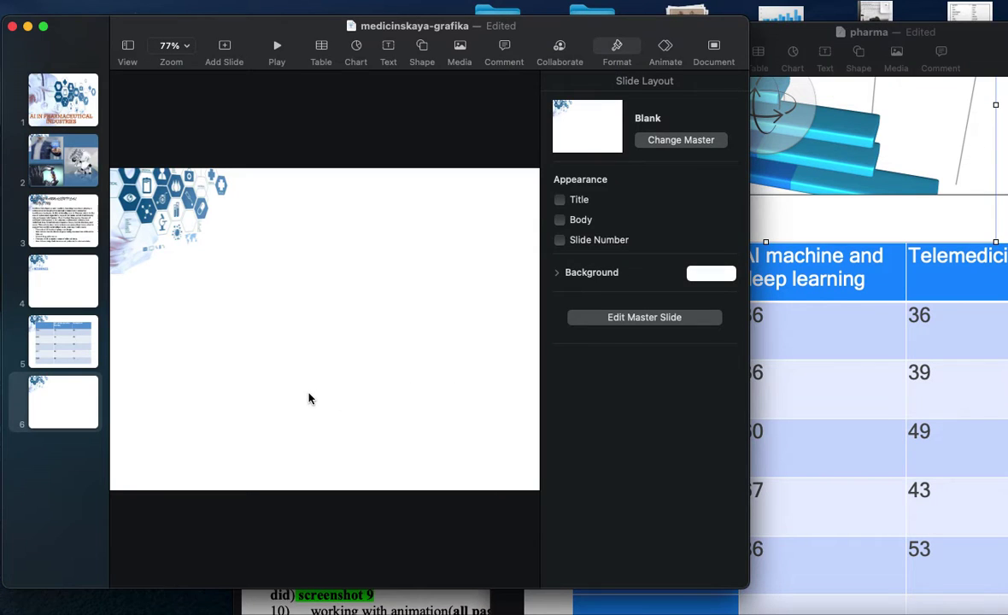
key("super+v")
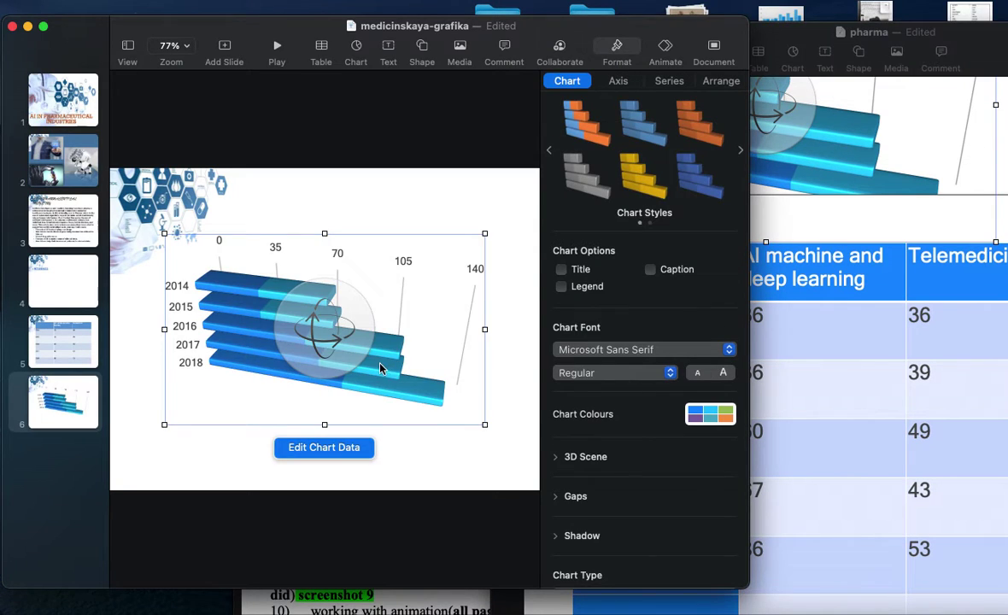
- Rotate the 3D bar chart on slide 6 to a steeper tilt and stretch it to nearly fill the slide
left_click_drag(327, 341, 337, 301)
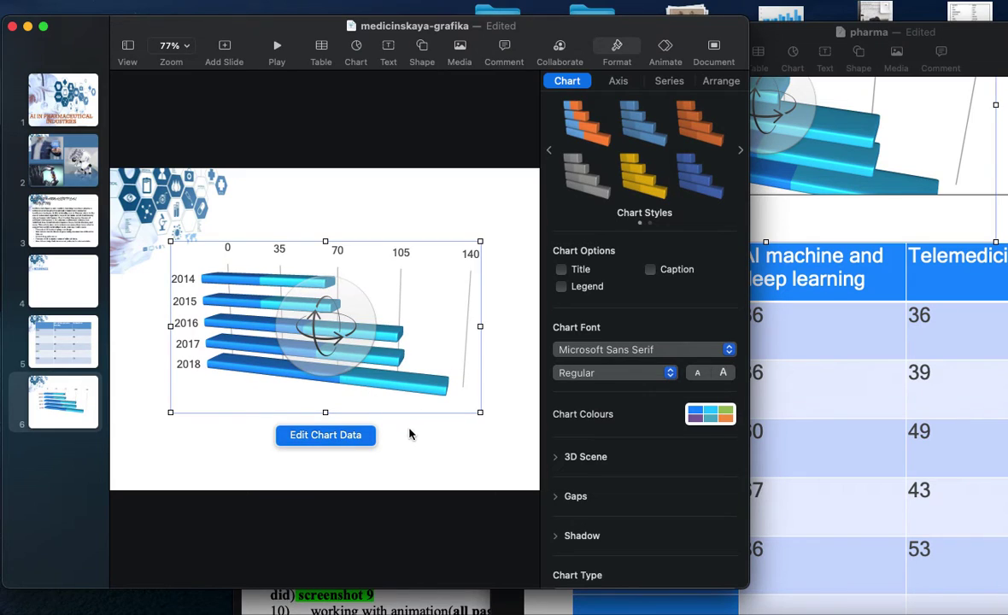
left_click_drag(339, 347, 329, 369)
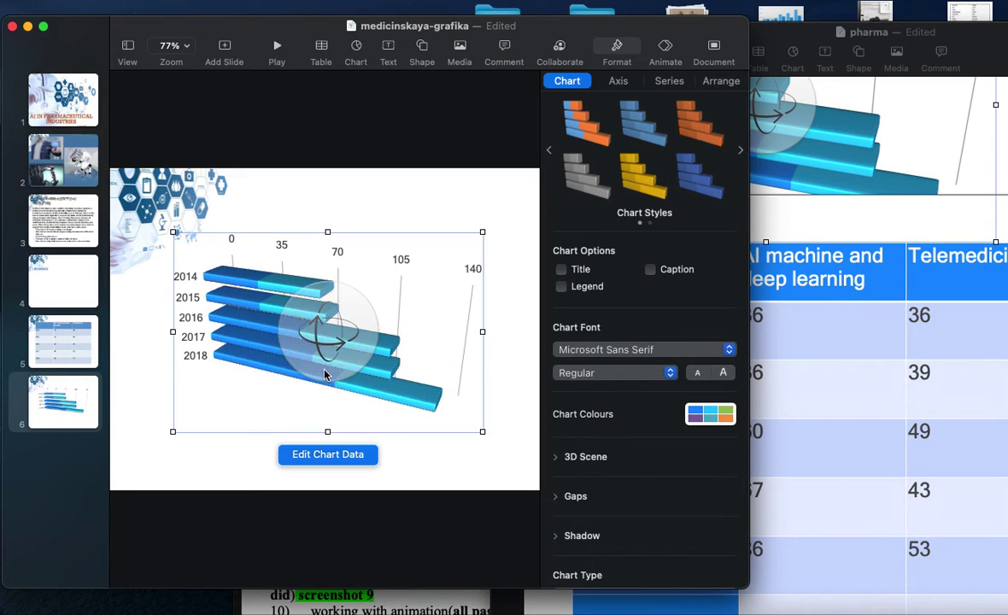
left_click_drag(327, 233, 327, 202)
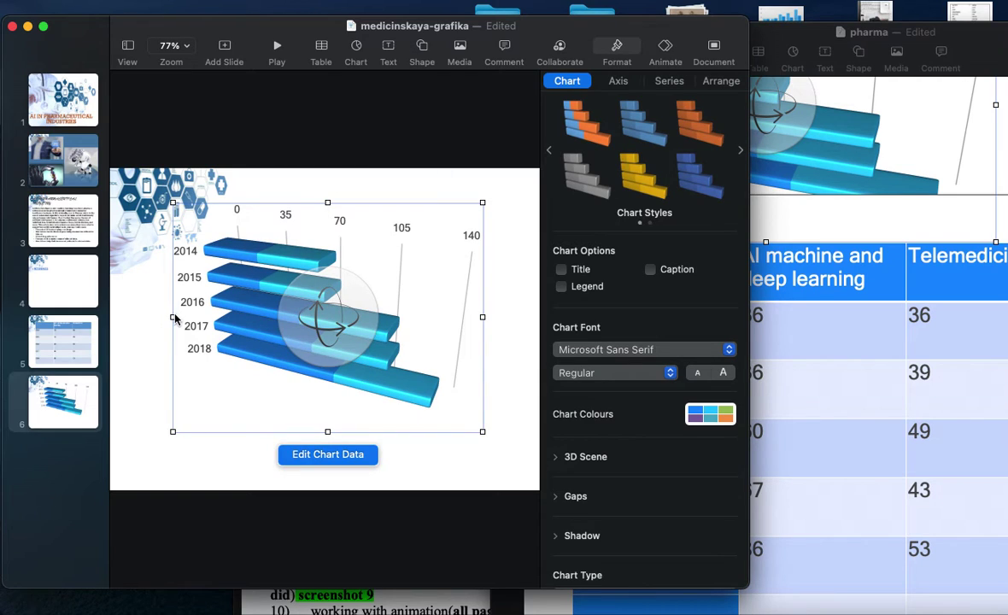
left_click_drag(174, 317, 129, 317)
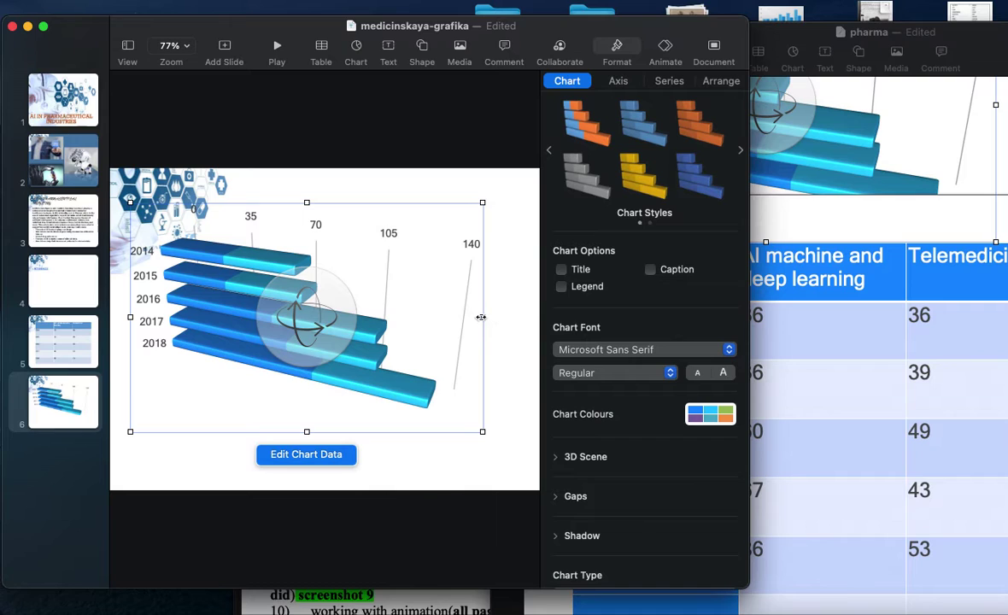
left_click_drag(483, 317, 529, 319)
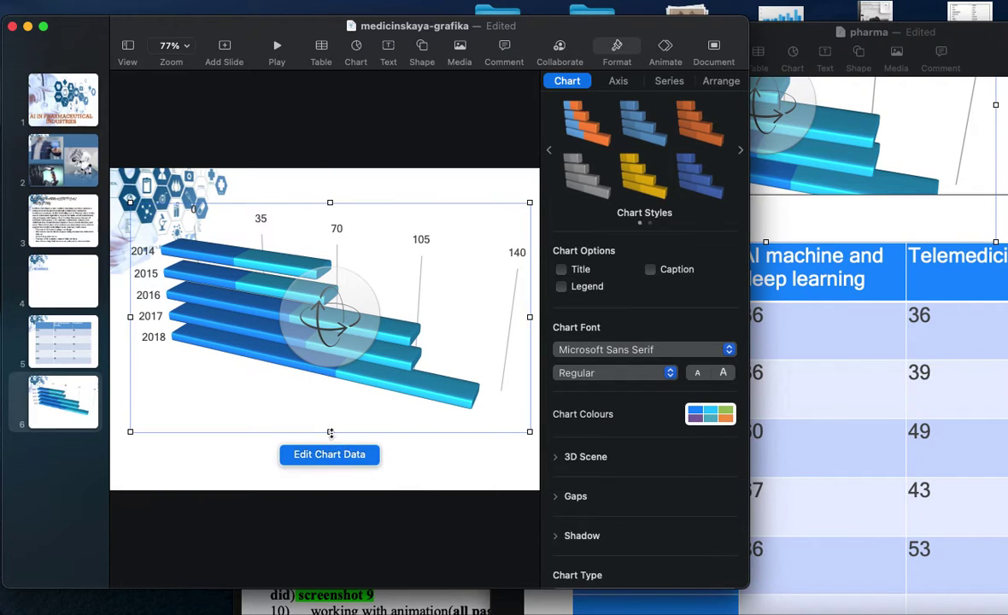
left_click_drag(330, 428, 329, 470)
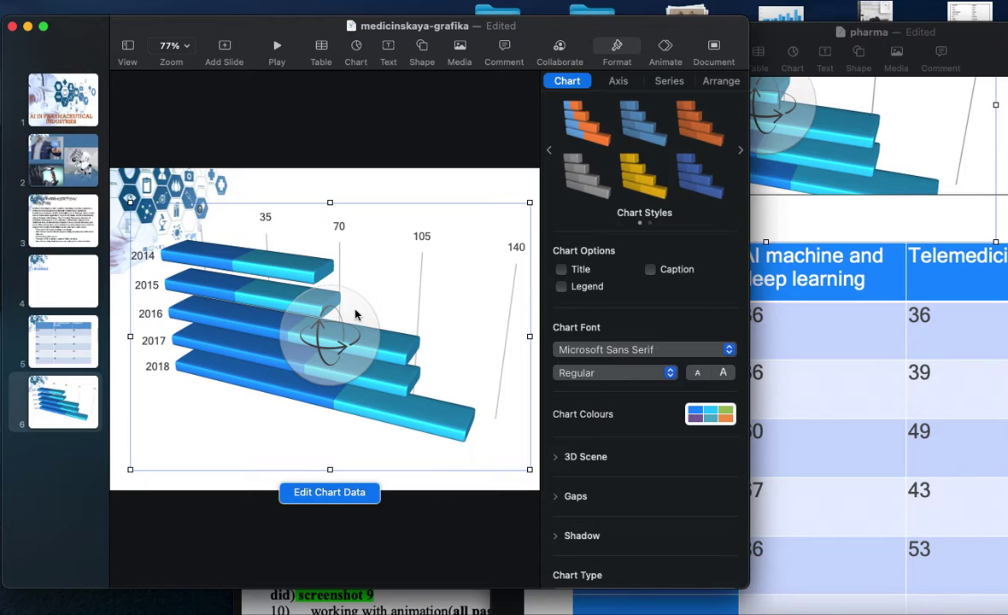
- Review slides 5 and 6 and the lab 4 video task, then add a Blank slide after slide 6
left_click(82, 351)
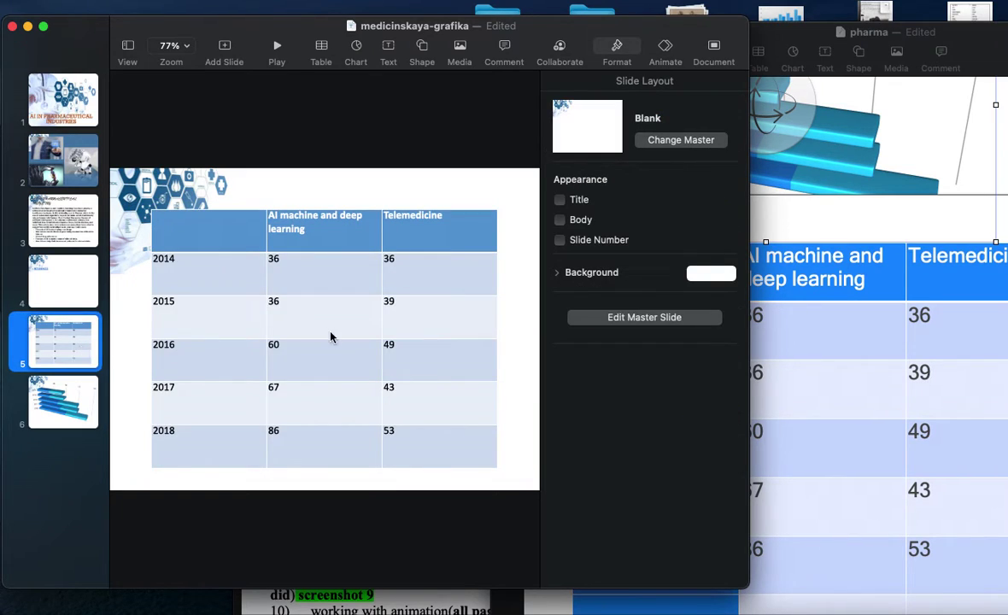
left_click(73, 411)
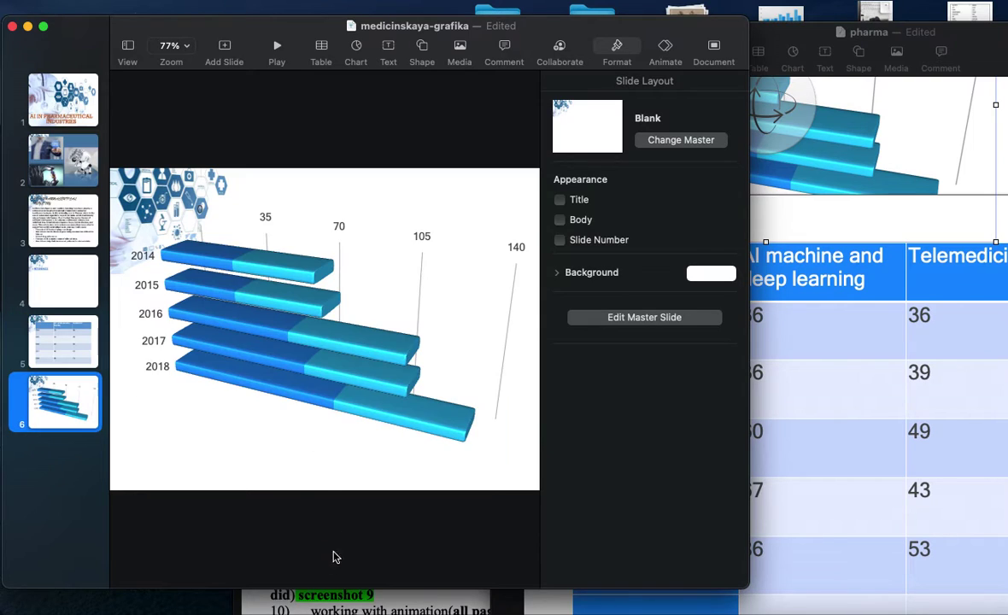
left_click(309, 605)
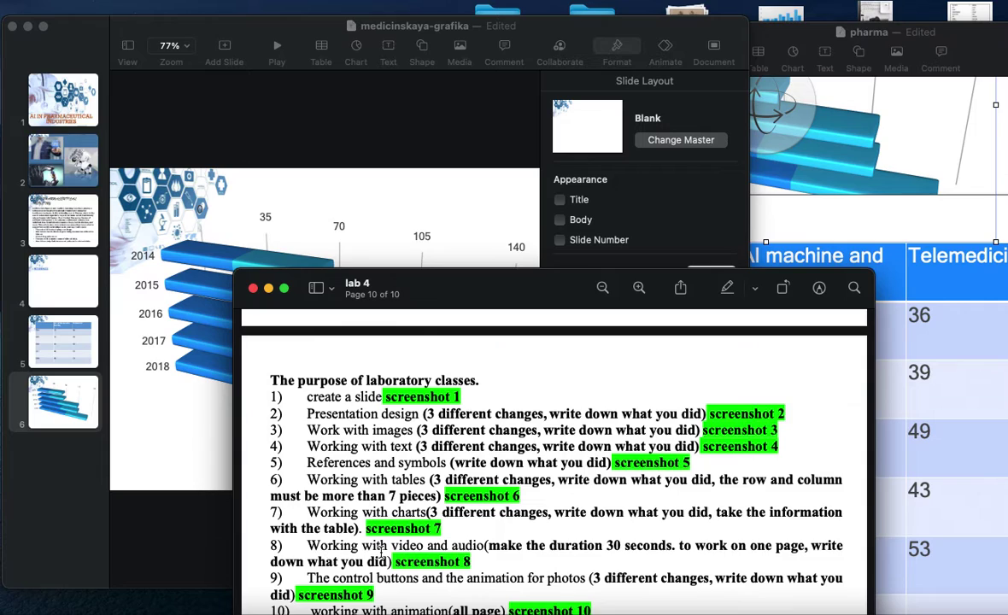
left_click(145, 397)
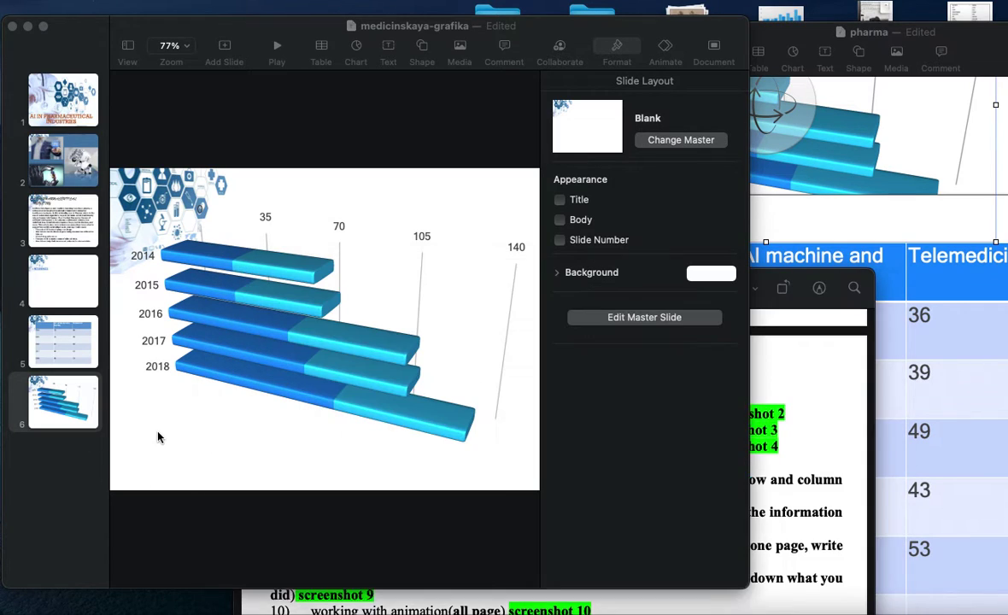
left_click(219, 51)
left_click(119, 300)
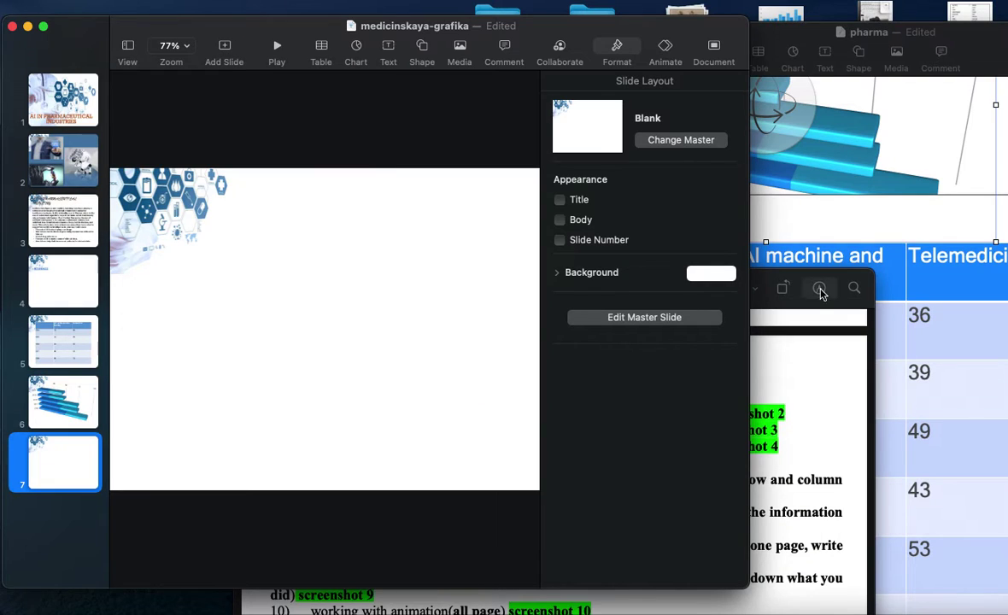
- Copy the pharmaceutical web video from the pharma document and paste it onto slide 7
left_click(880, 225)
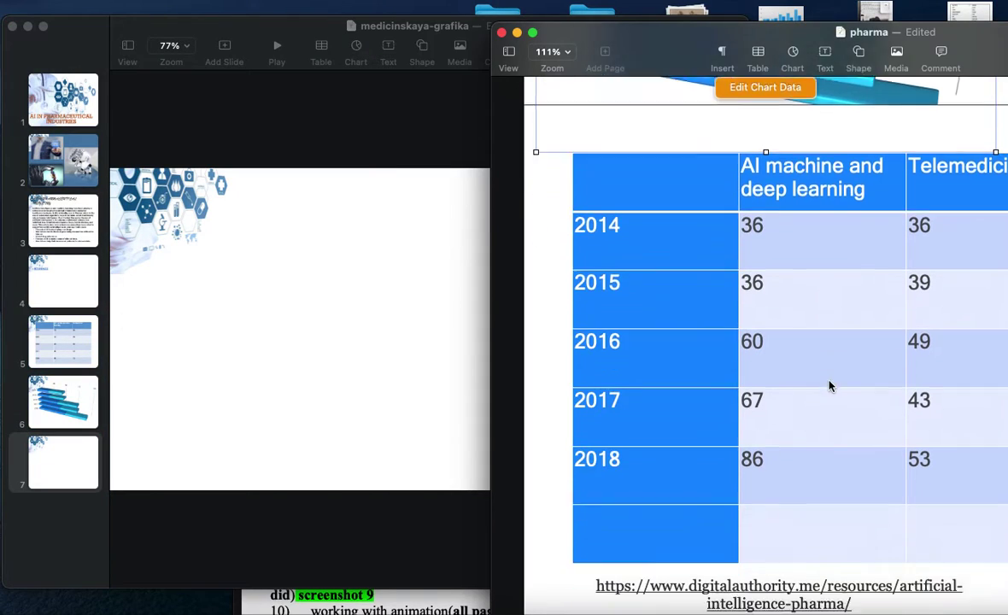
scroll(829, 386, "down", 10)
left_click(826, 174)
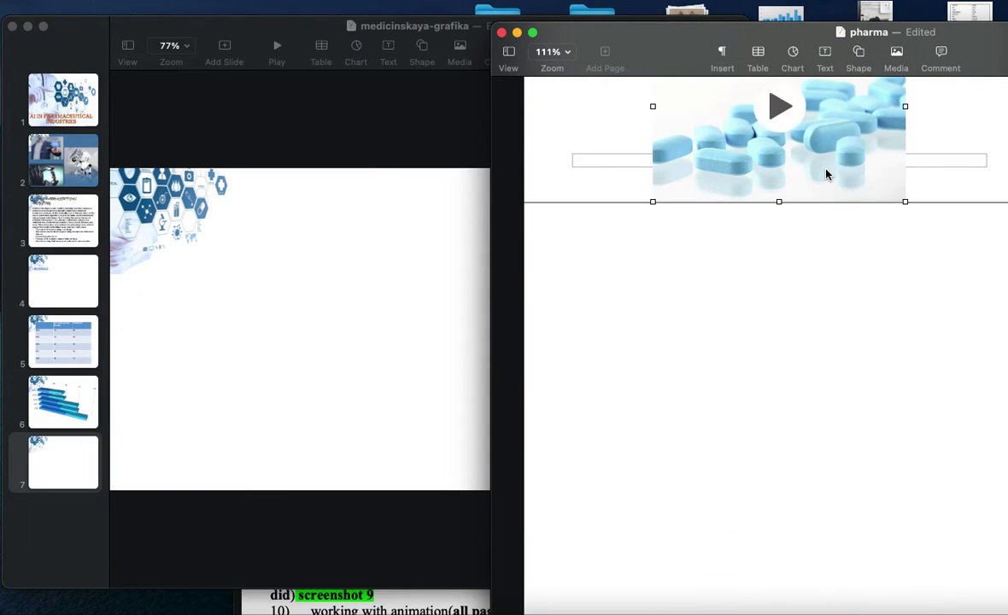
left_click(283, 340)
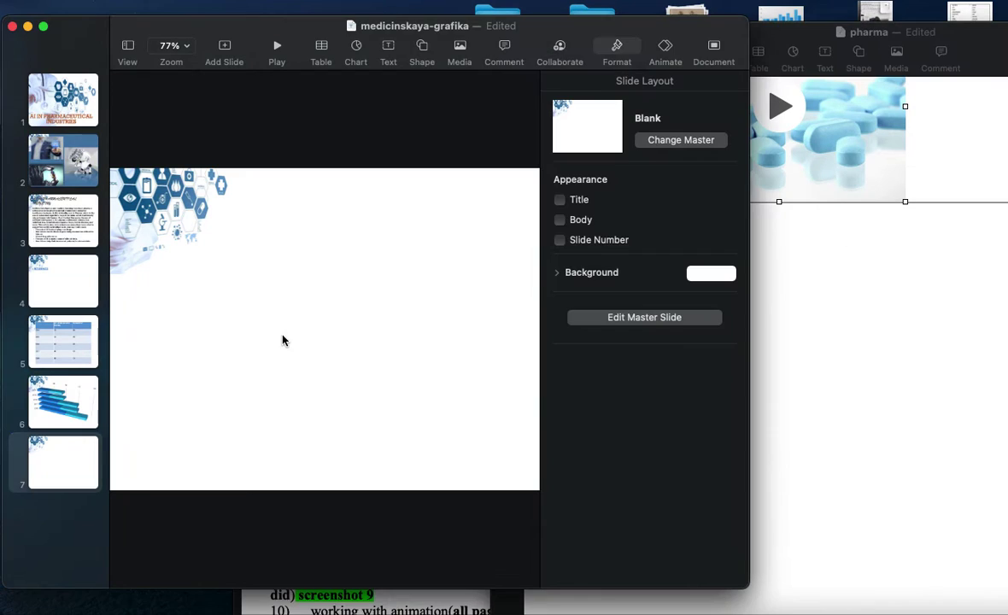
key("super+v")
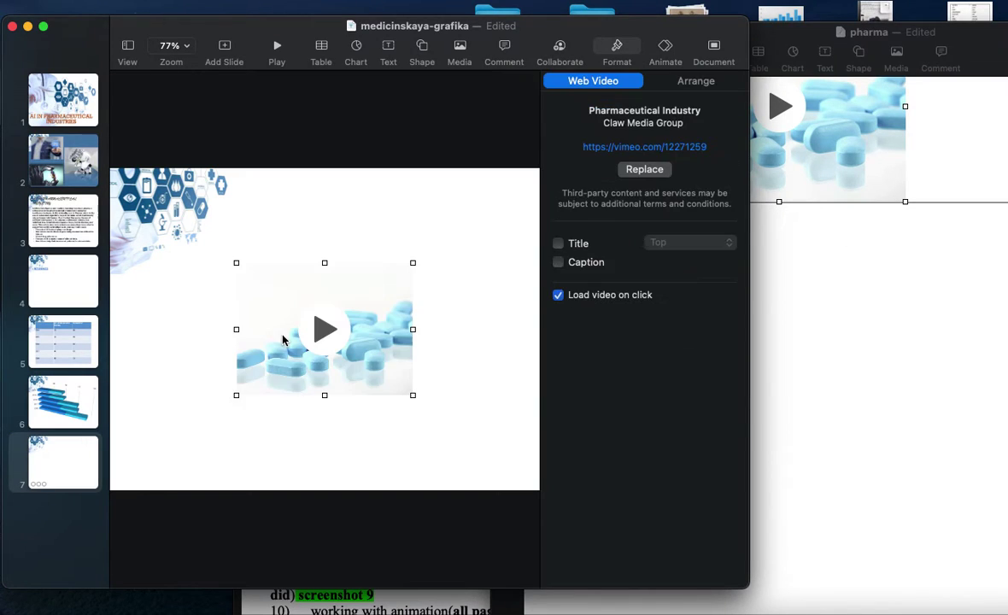
- Enlarge the web video to fill most of slide 7 and start its playback
left_click_drag(236, 263, 174, 217)
left_click_drag(413, 397, 475, 441)
left_click(338, 343)
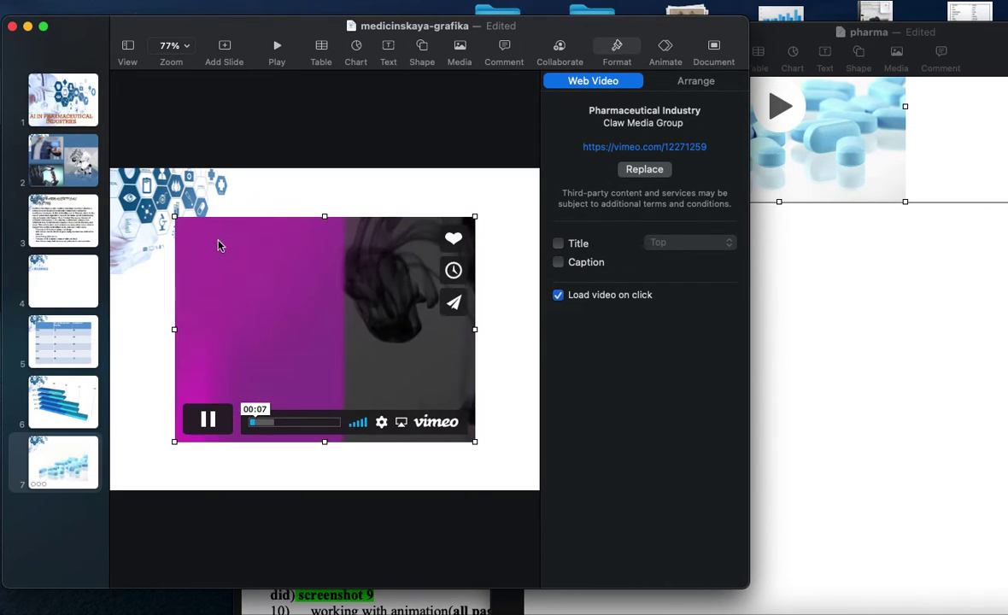
left_click_drag(174, 218, 143, 193)
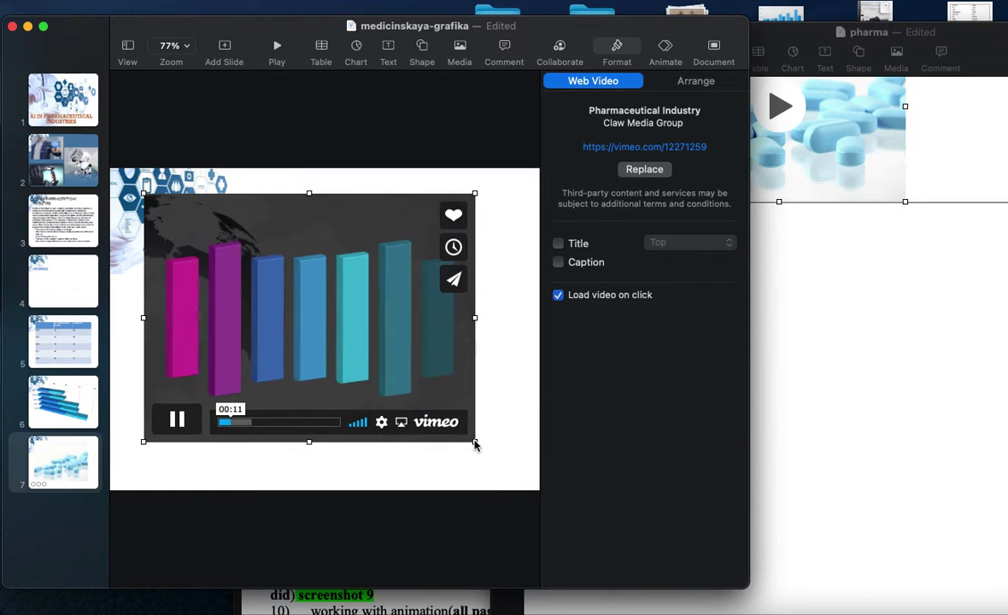
left_click_drag(475, 441, 516, 473)
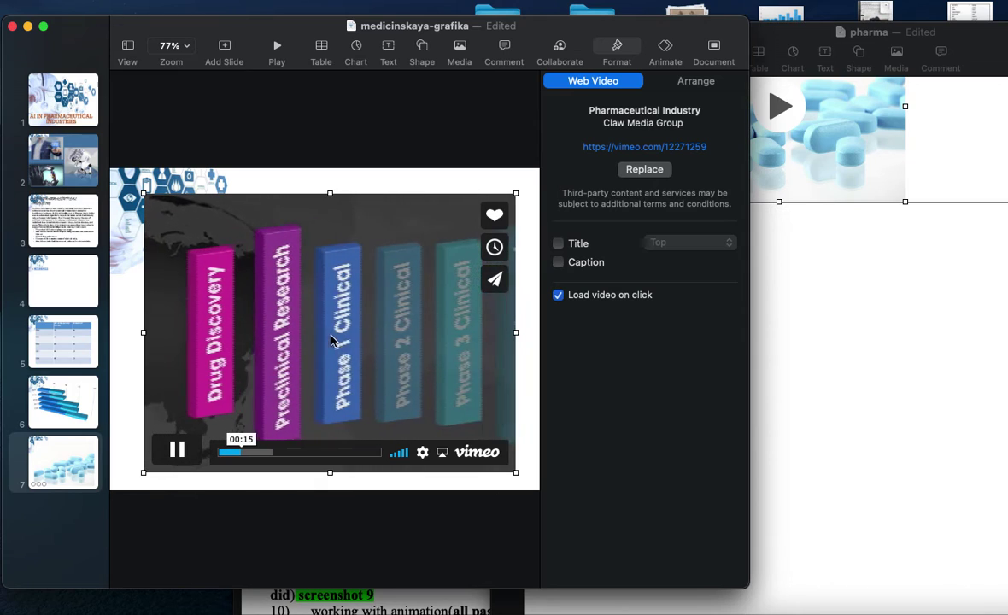
- Pause the web video and shift it slightly toward the lower-right corner of slide 7
left_click(328, 273)
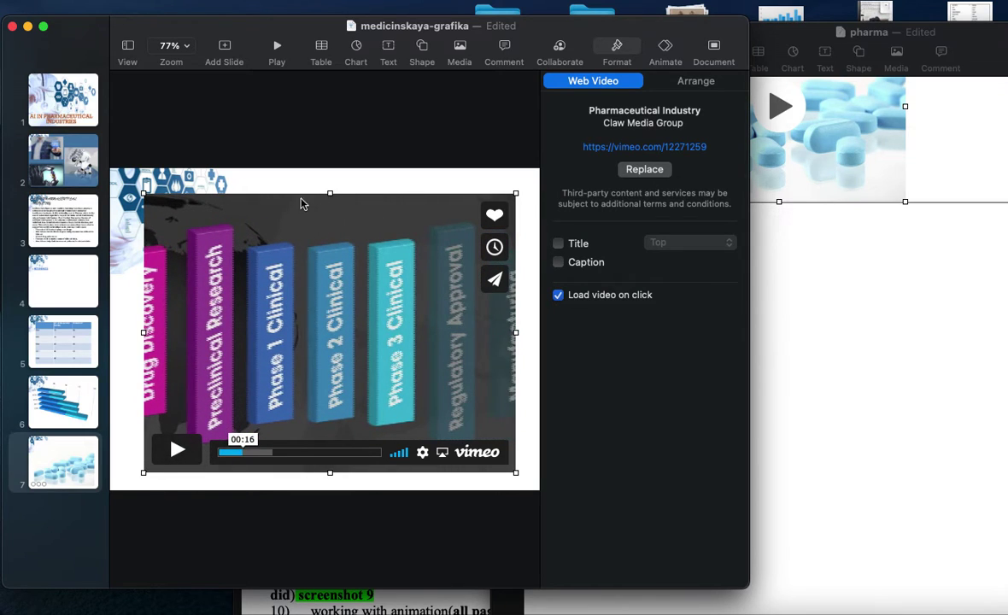
left_click(307, 190)
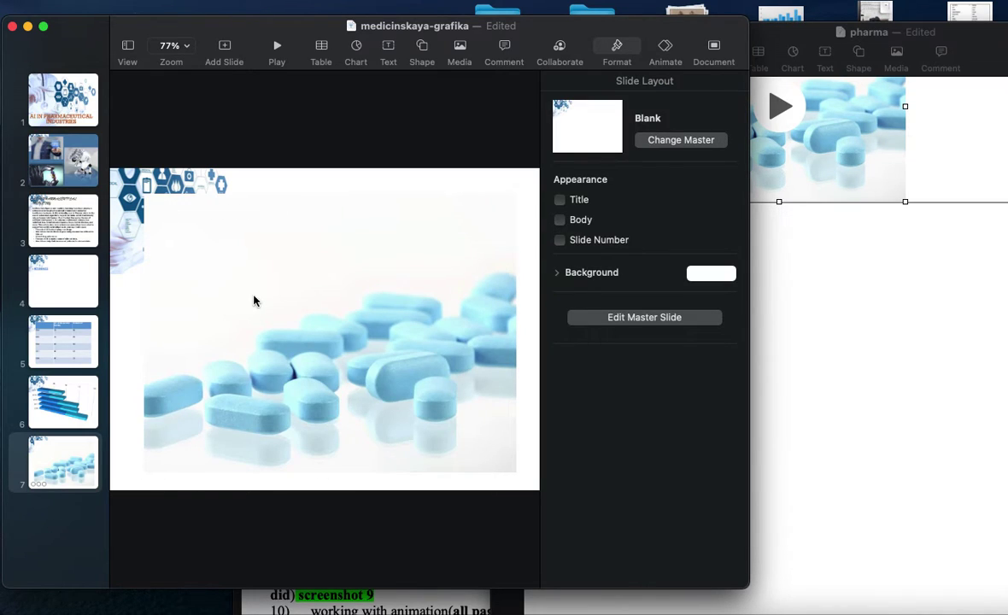
left_click_drag(255, 297, 268, 315)
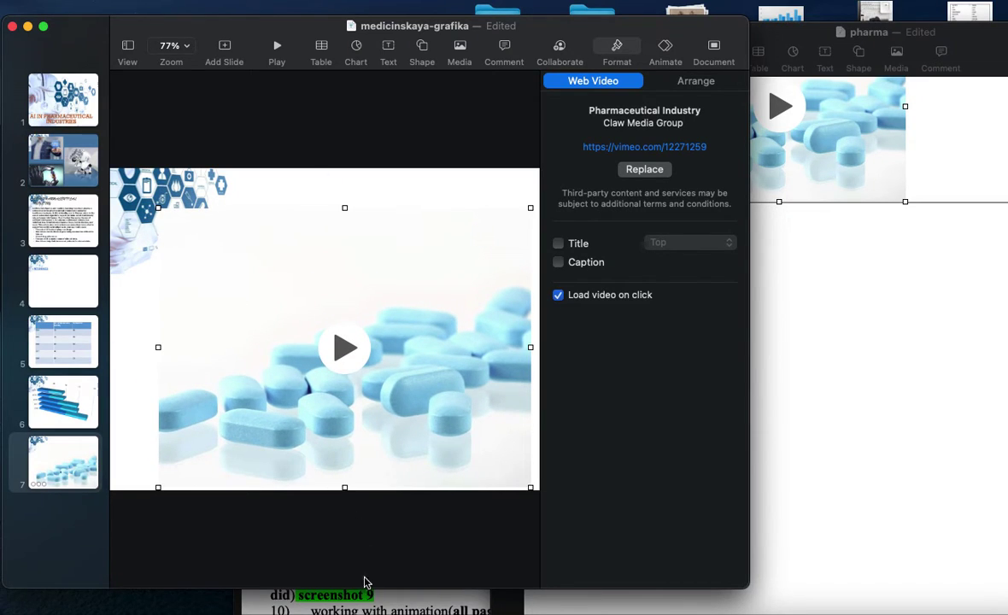
- Check the next task in the lab 4 instructions and add a Blank slide after slide 7
left_click(362, 607)
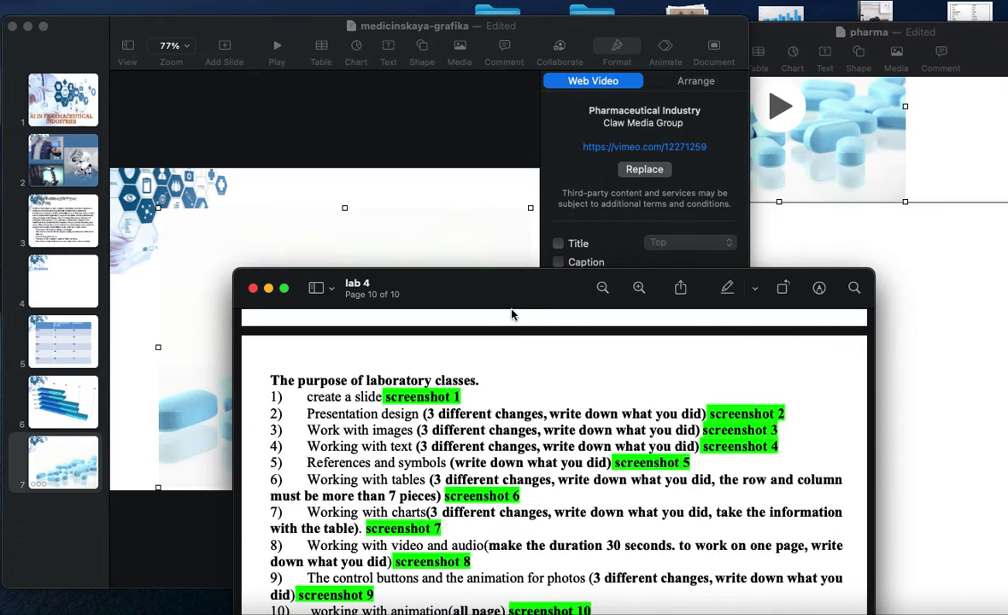
left_click_drag(525, 281, 535, 250)
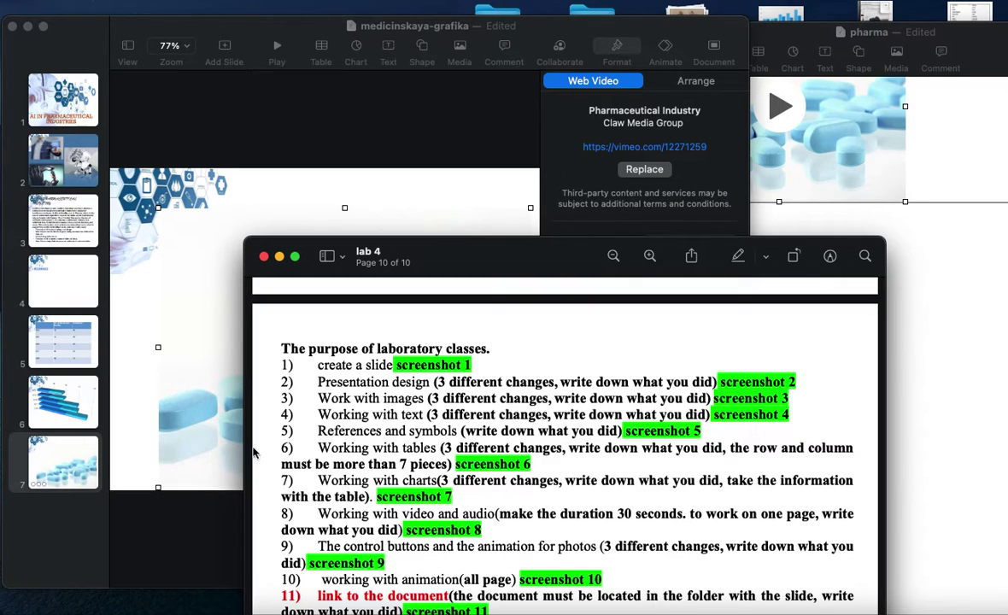
left_click(166, 395)
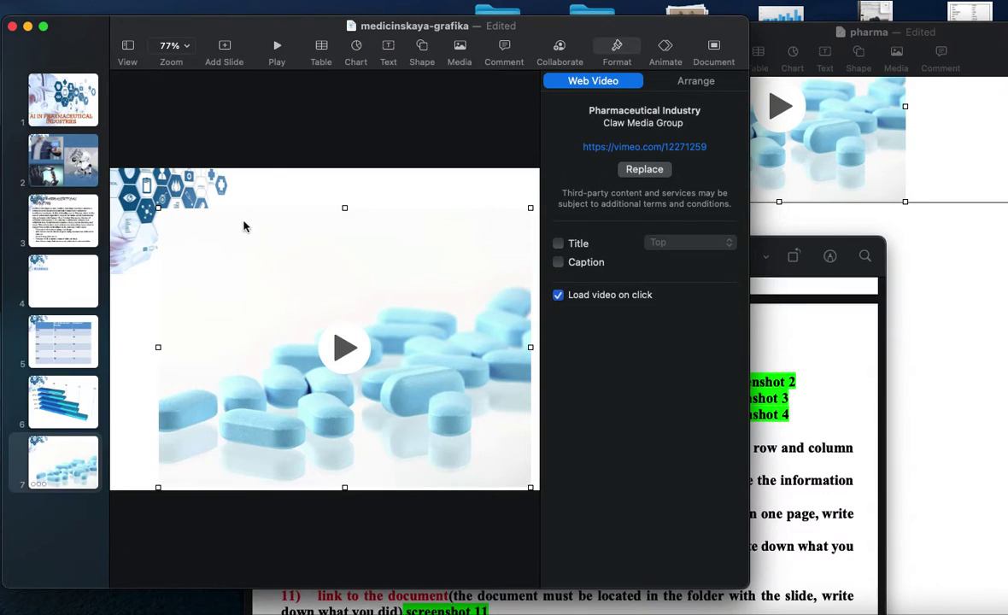
left_click(225, 49)
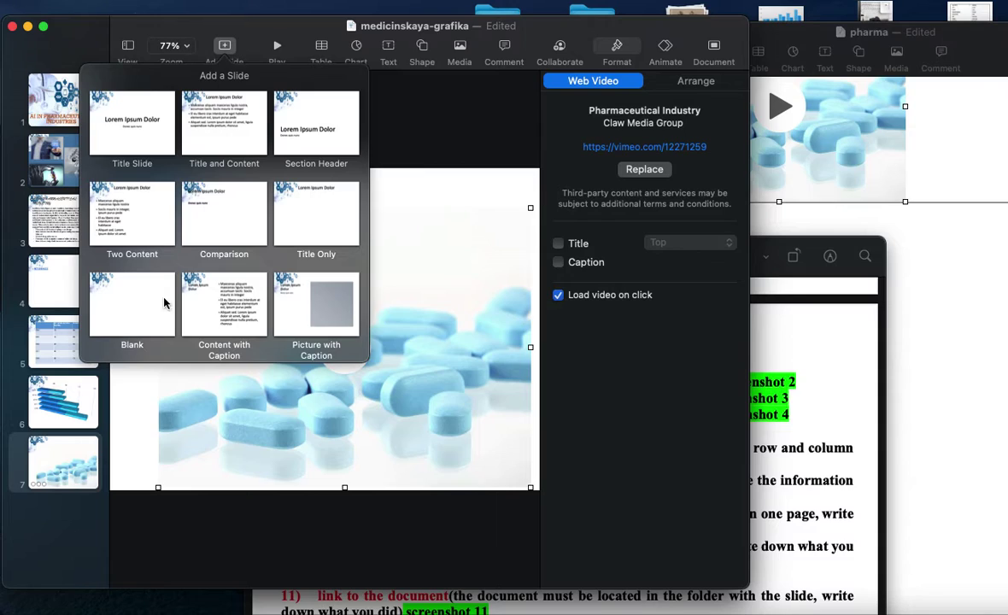
left_click(140, 291)
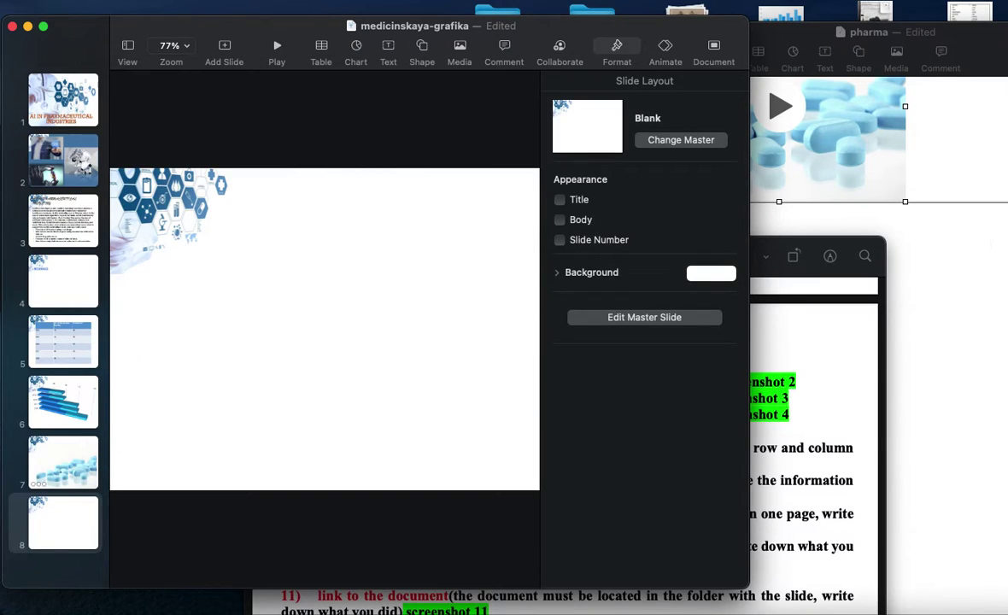
- Minimise the pharma document and insert the photo of a hand touching a tablet onto slide 8
left_click_drag(966, 46, 782, 106)
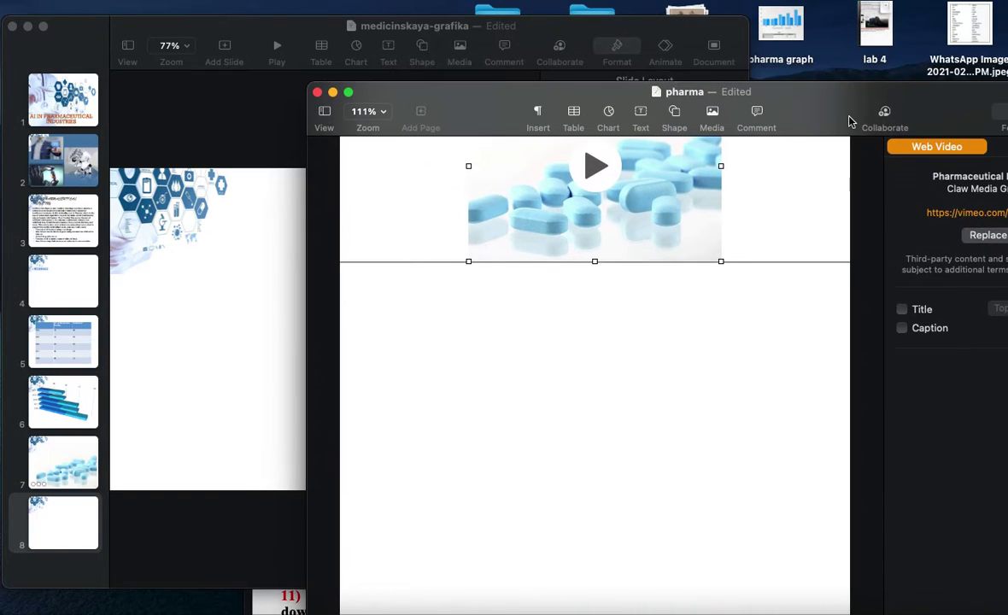
left_click(333, 93)
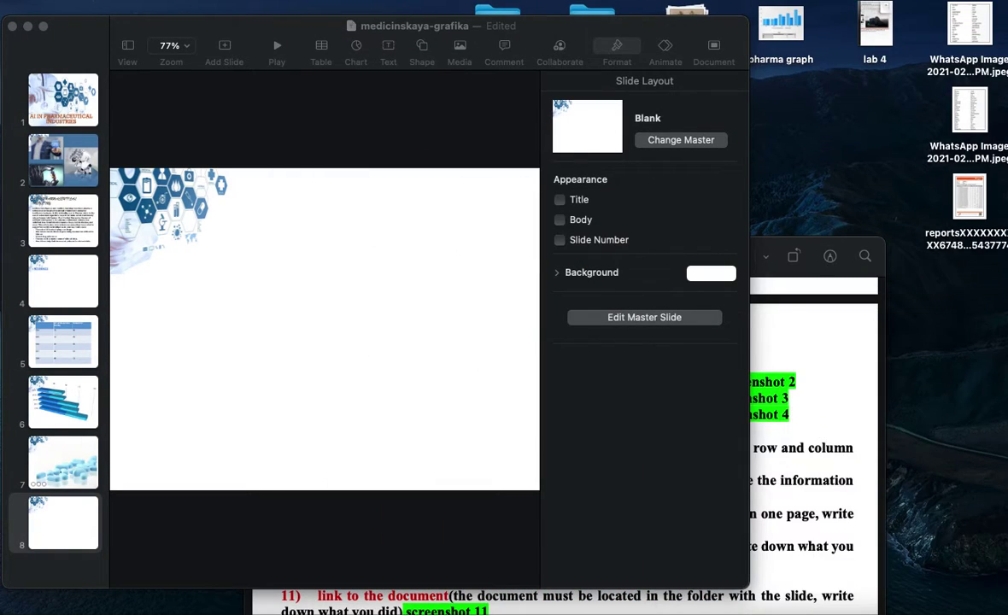
left_click_drag(921, 299, 231, 252)
- Shrink the tablet photo on slide 8 to about 524 by 290 pt and move it fully inside the slide
left_click(445, 250)
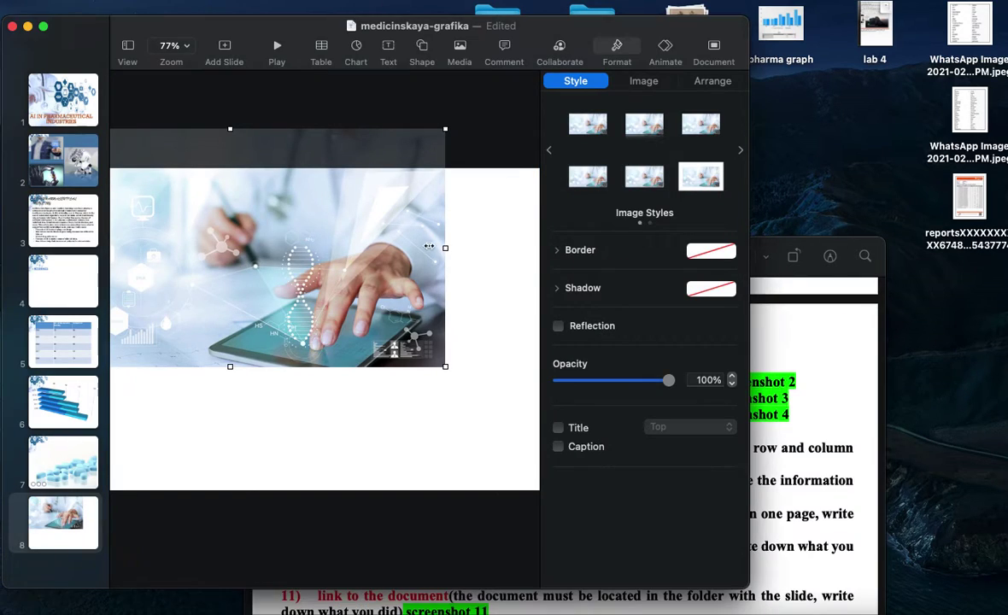
left_click_drag(435, 247, 329, 282)
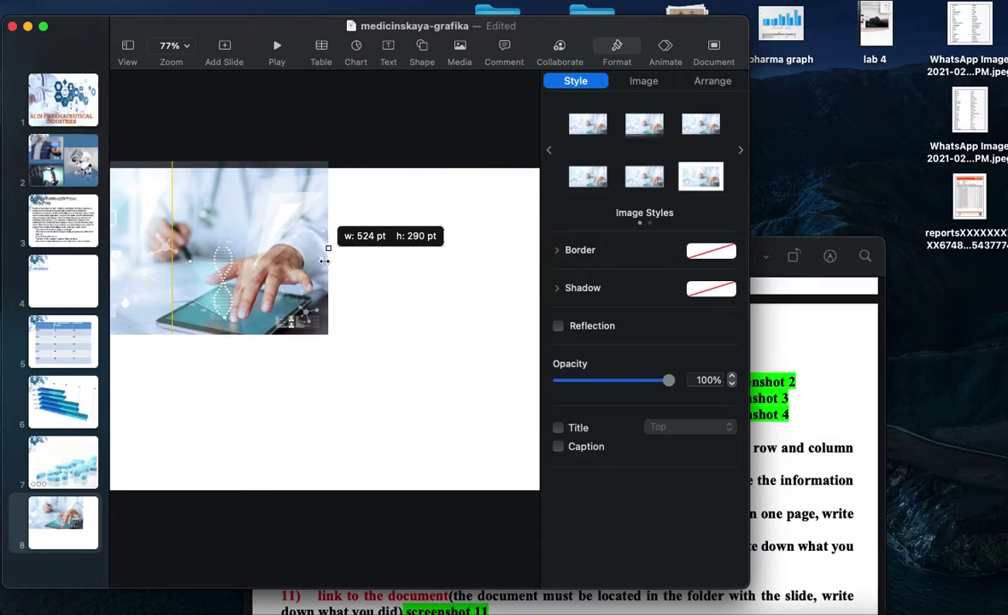
left_click_drag(218, 255, 329, 267)
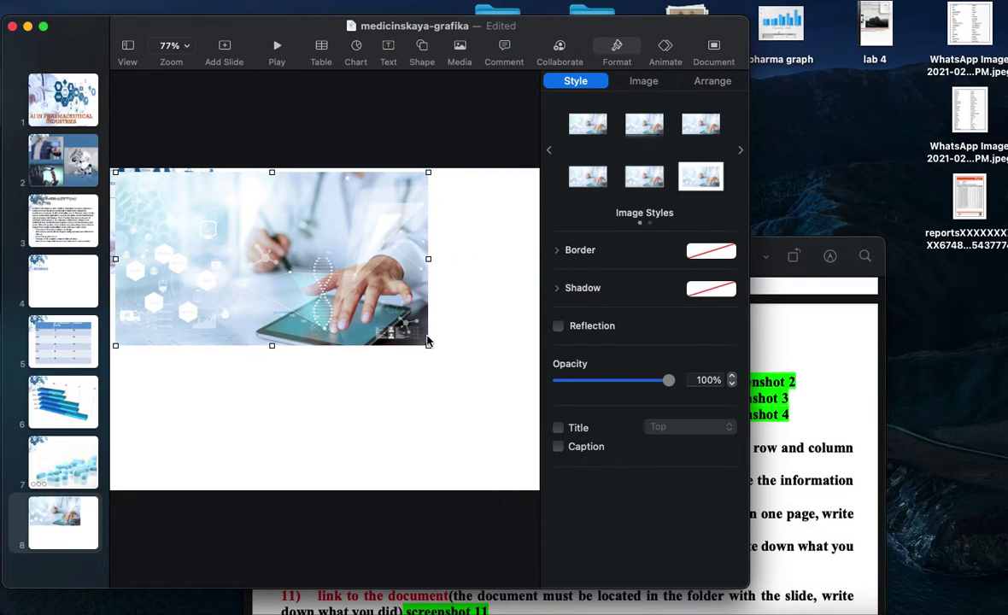
- Shrink the tablet photo further and insert the photo of a gloved hand holding a red capsule into slide 8's lower-right area
left_click_drag(428, 344, 359, 307)
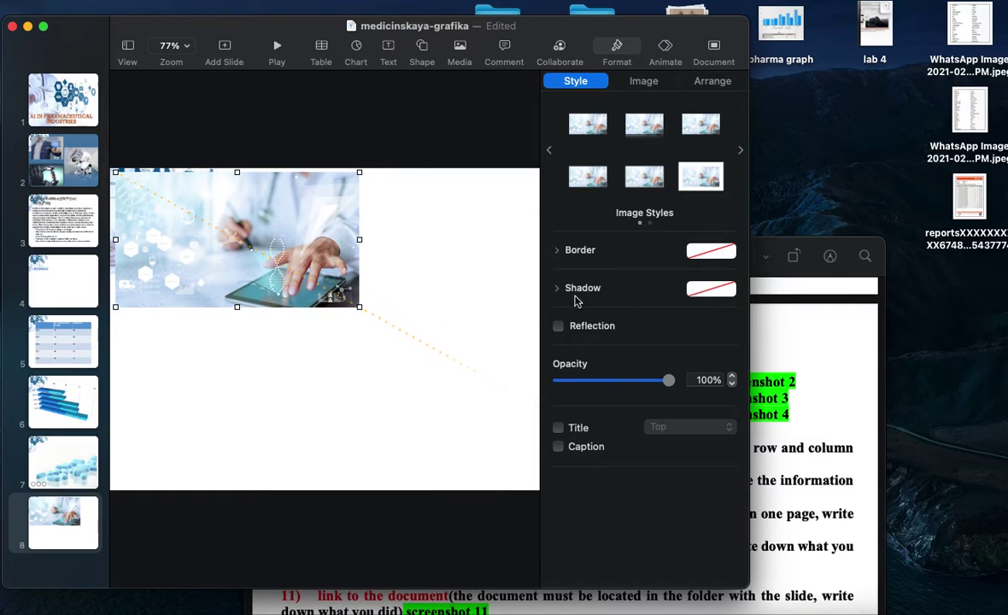
left_click_drag(908, 202, 377, 363)
left_click(501, 417)
mouse_move(460, 416)
left_mouse_down()
mouse_move(536, 466)
mouse_move(475, 418)
left_mouse_up()
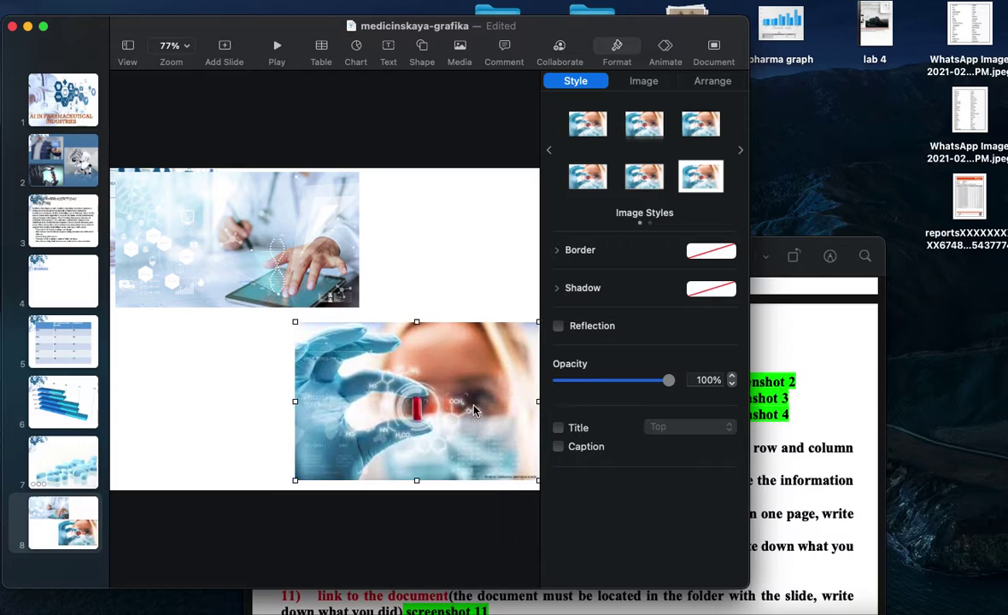
- Show the title placeholder on slide 8 and enter TEXT in it
left_click(449, 201)
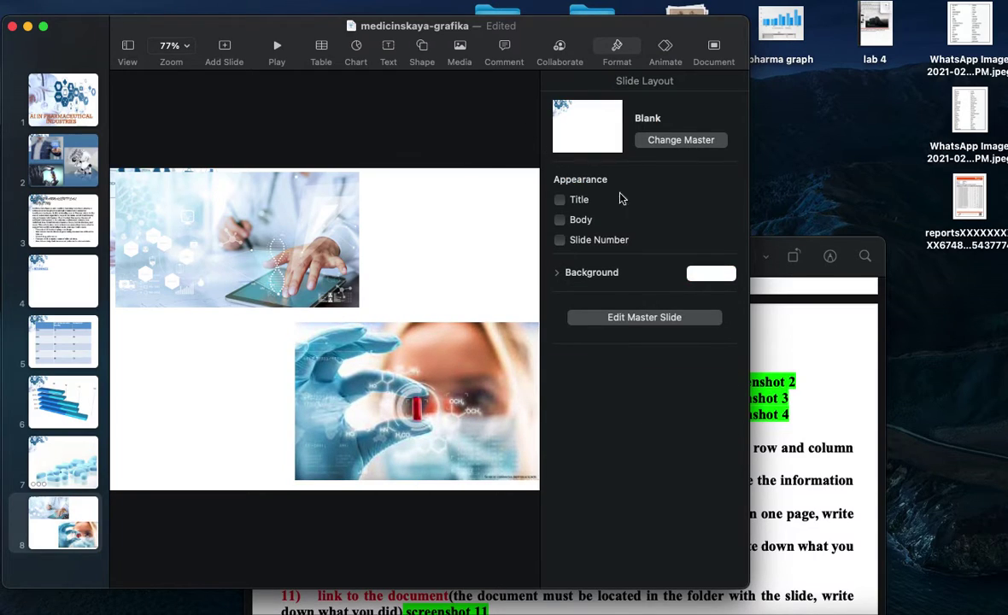
left_click(559, 200)
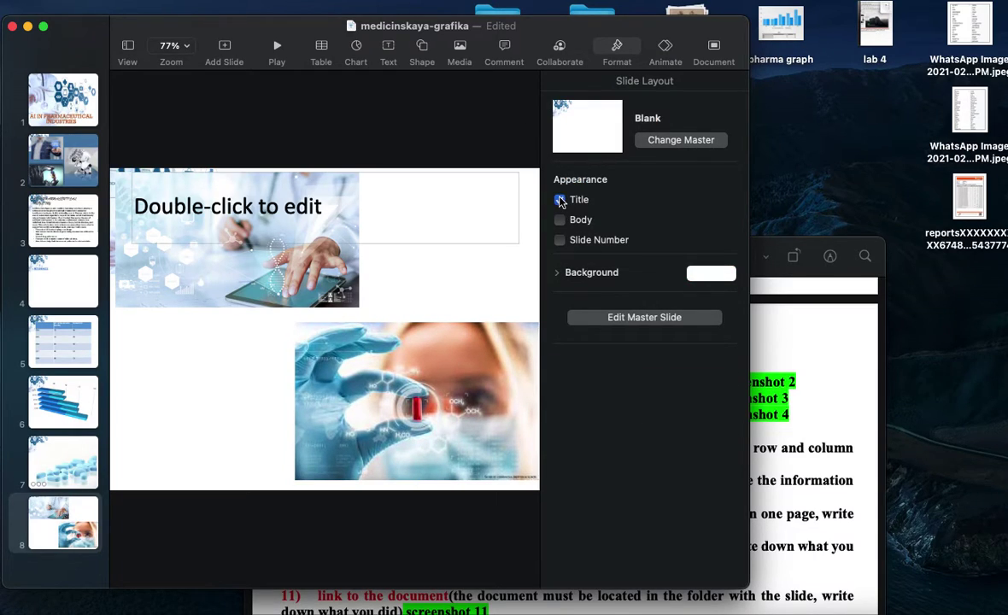
left_click(297, 220)
double_click(297, 219)
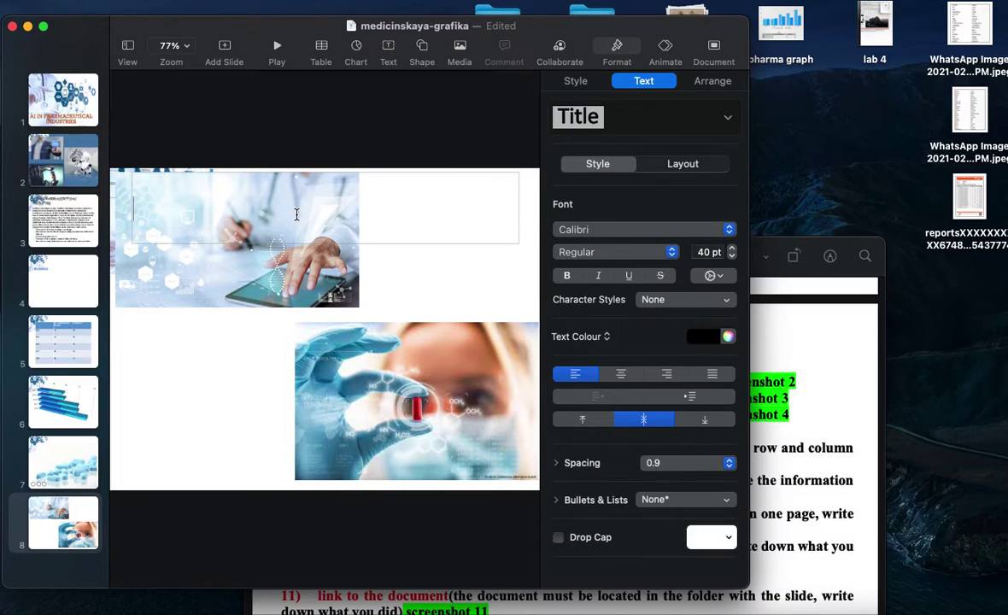
type("TEXT")
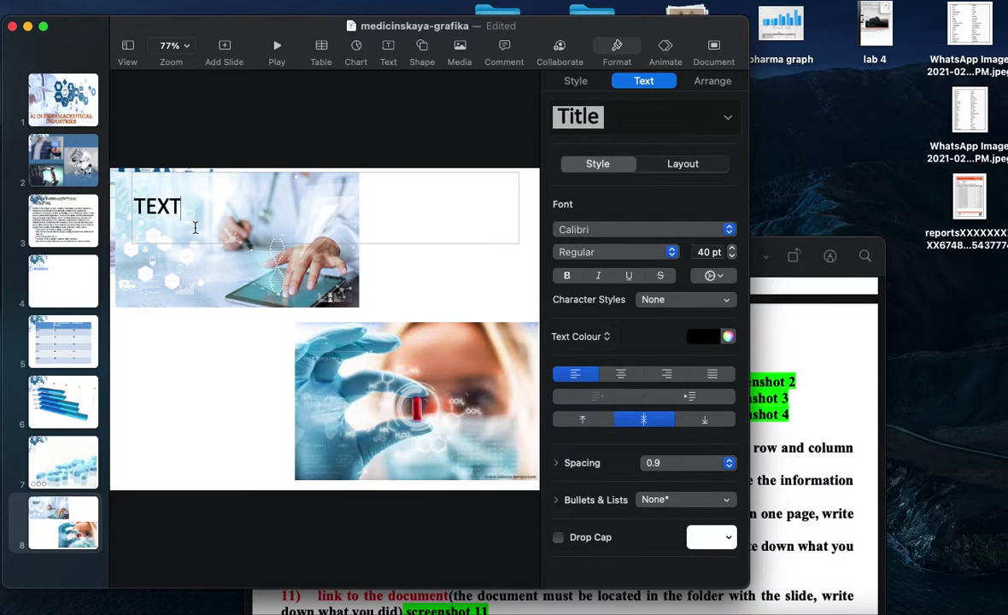
left_click(218, 279)
left_click(427, 267)
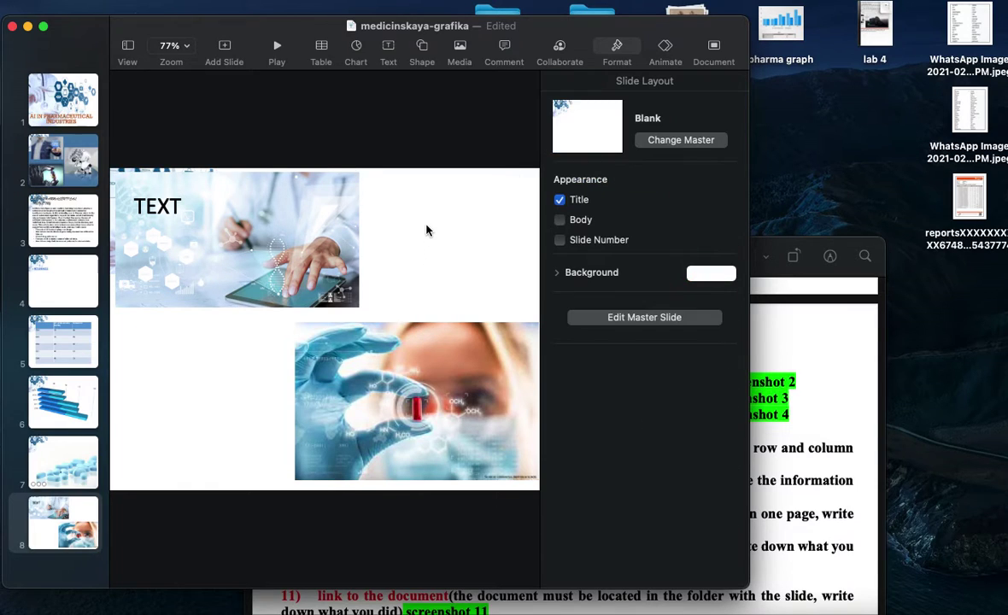
- Move the slide 8 title below the tablet photo and change its wording to TABLE
left_click_drag(427, 229, 417, 349)
left_click(202, 331)
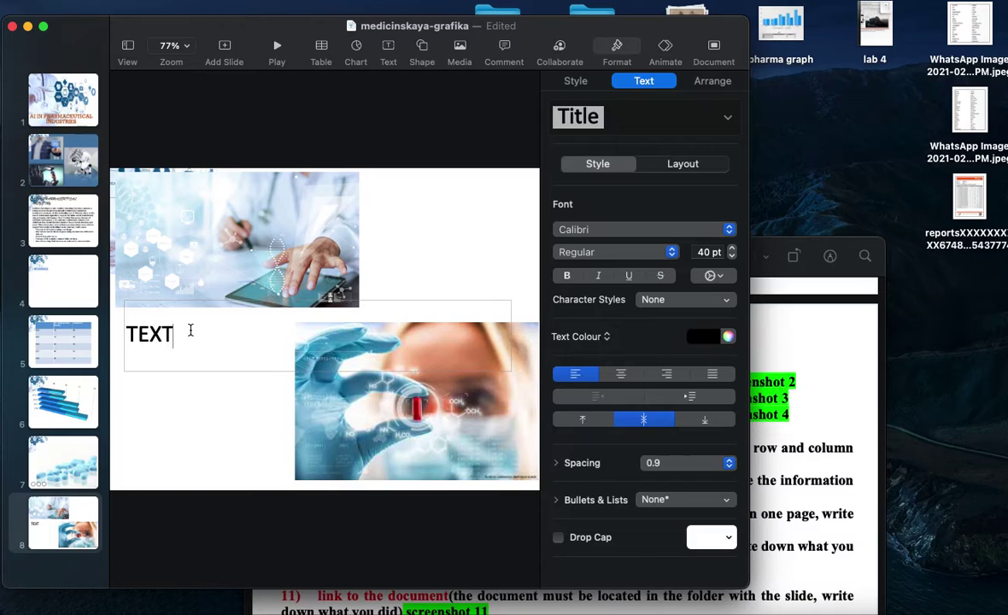
key("BackSpace")
key("BackSpace")
key("BackSpace")
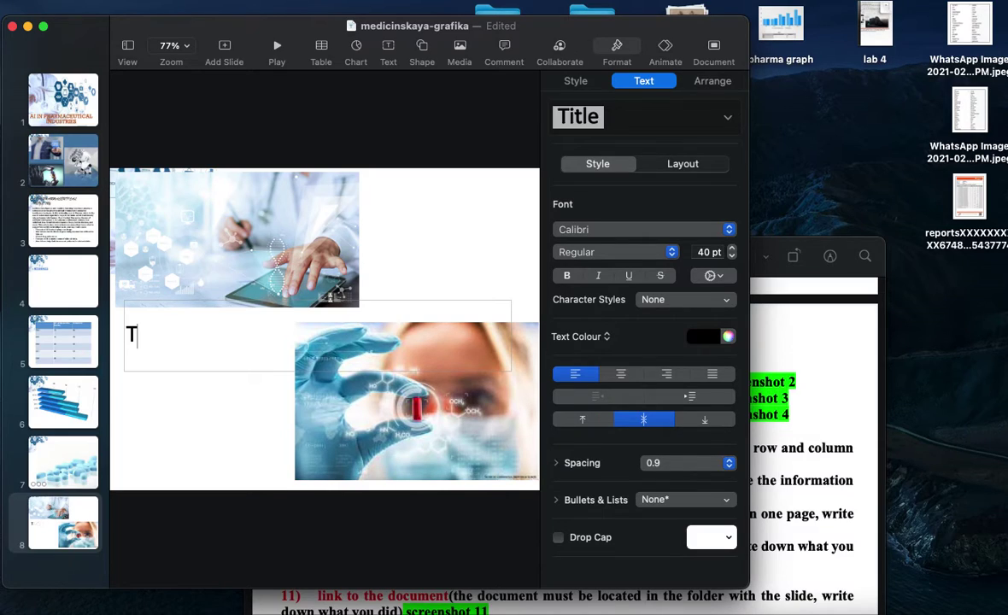
type("ABLE")
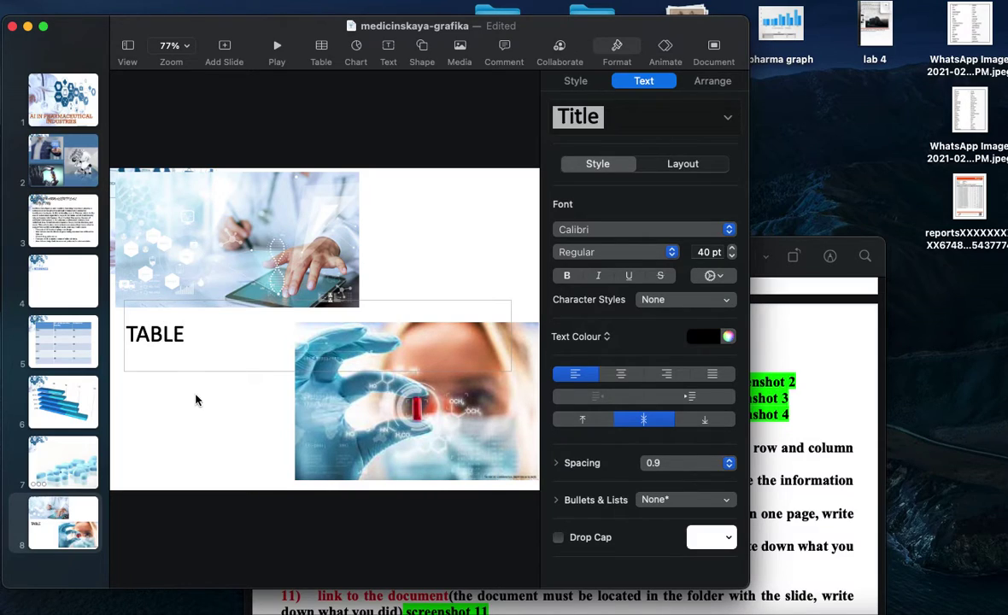
left_click(195, 400)
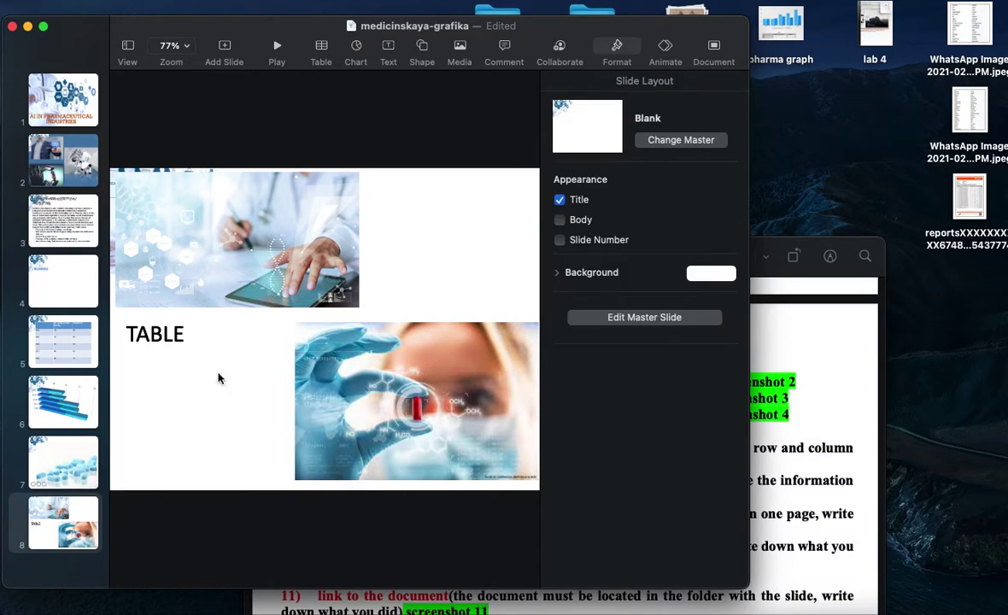
- Show the body placeholder on slide 8 and enter CHARTS as its bullet text
left_click(562, 202)
left_click(562, 201)
left_click(561, 222)
double_click(236, 270)
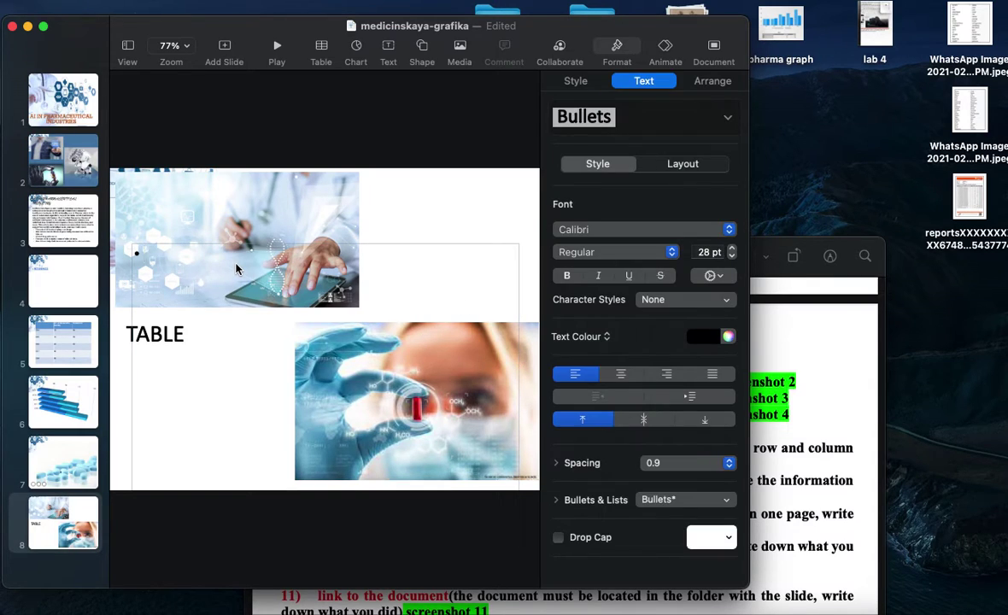
type("CHARTS")
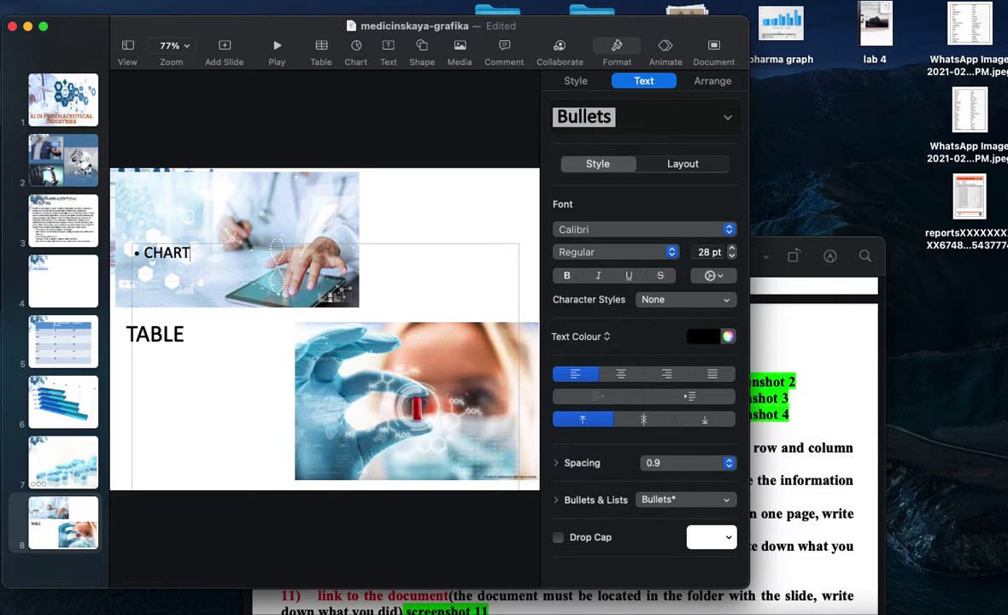
left_click(434, 215)
- Move the body text box so that the CHARTS bullet sits just above the capsule photo
left_click(218, 247)
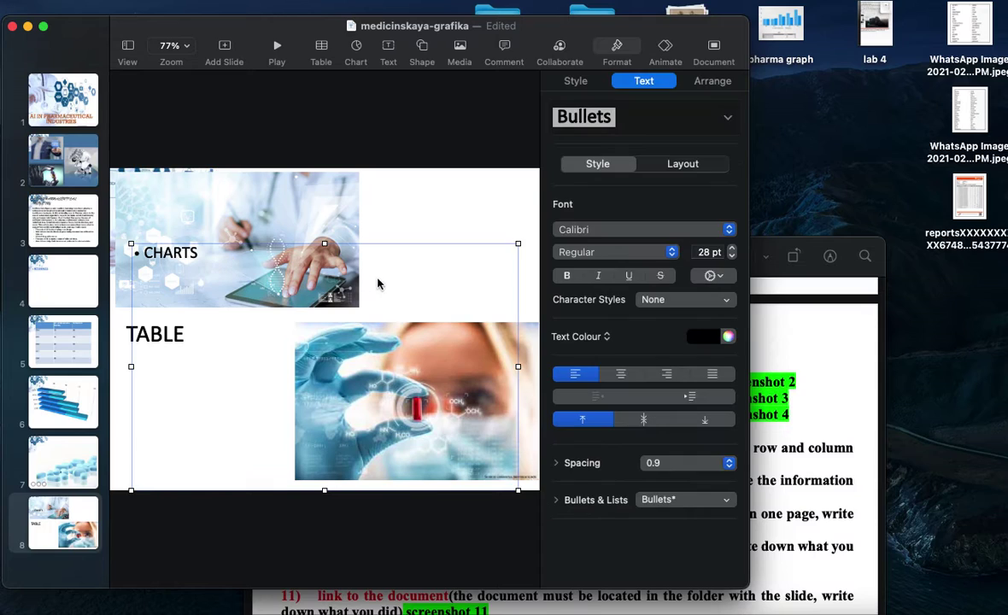
left_click_drag(382, 280, 642, 326)
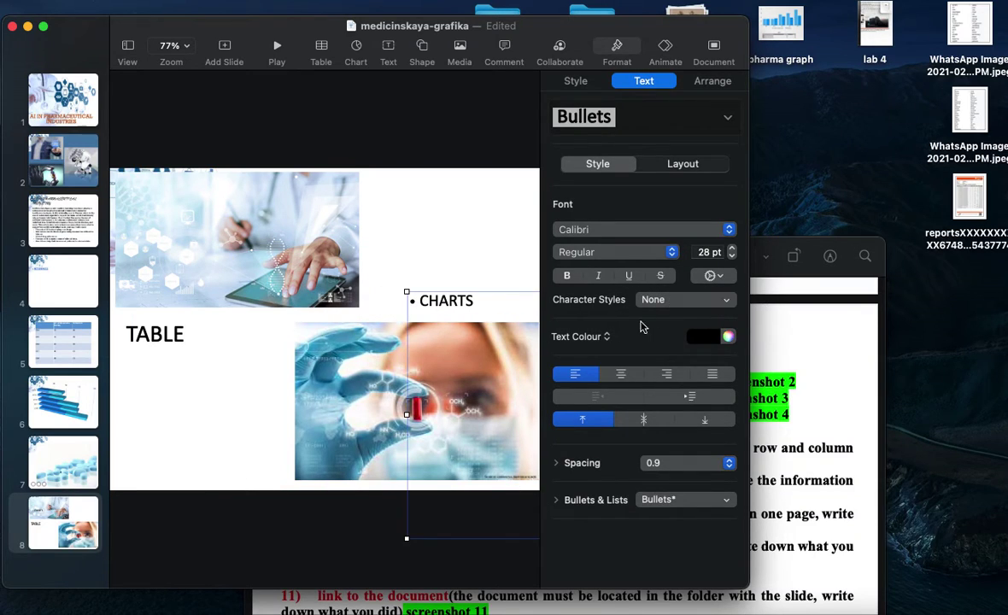
left_click(411, 239)
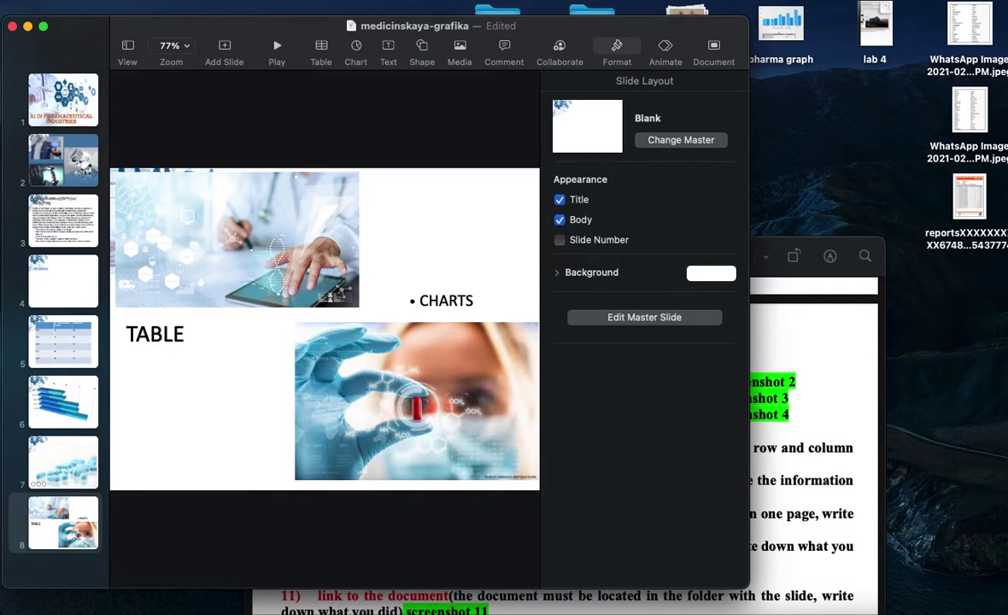
left_click(309, 1)
mouse_move(263, 1)
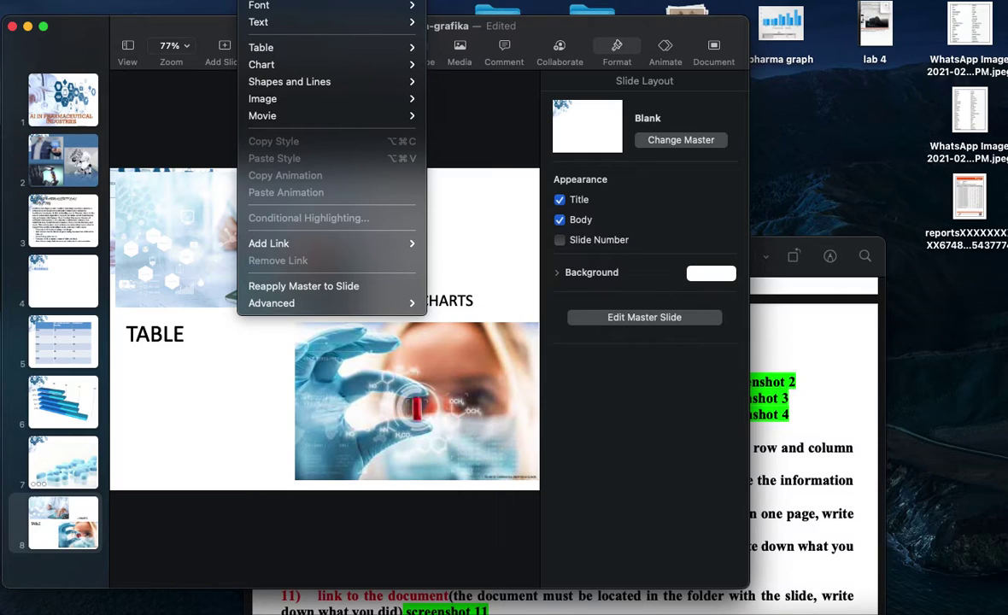
mouse_move(336, 246)
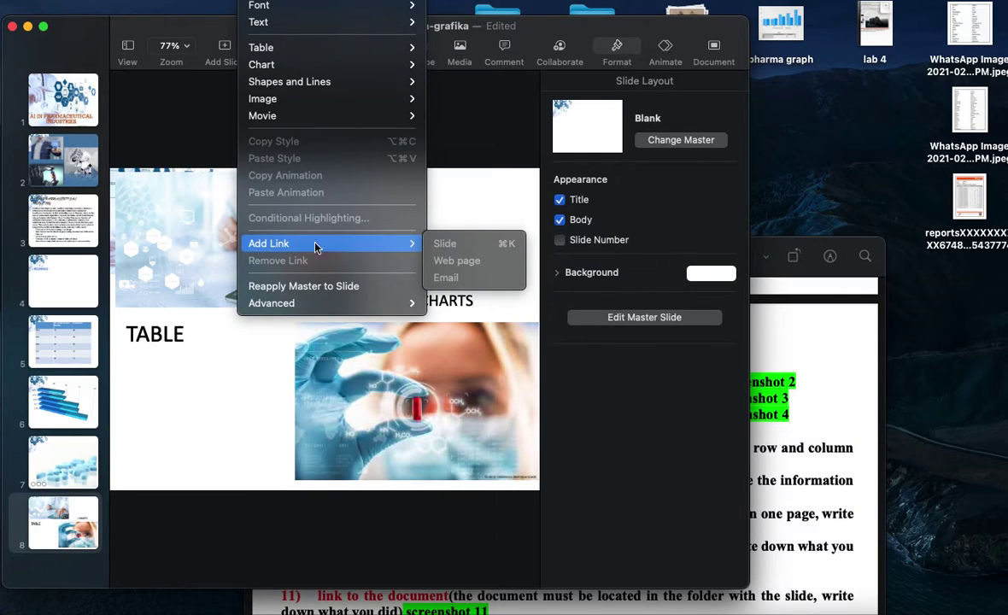
key("Escape")
left_click(196, 283)
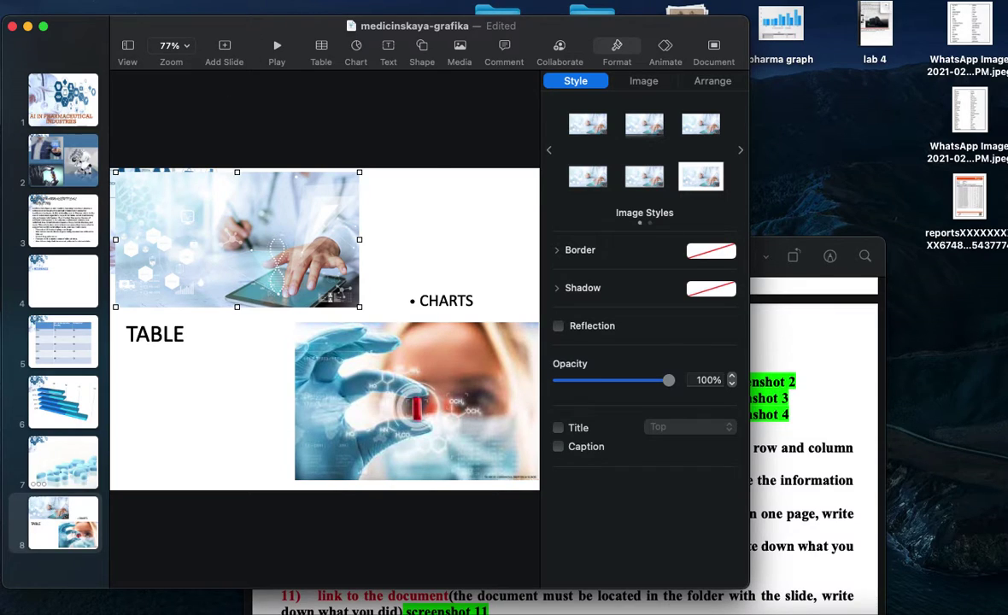
left_click(256, 0)
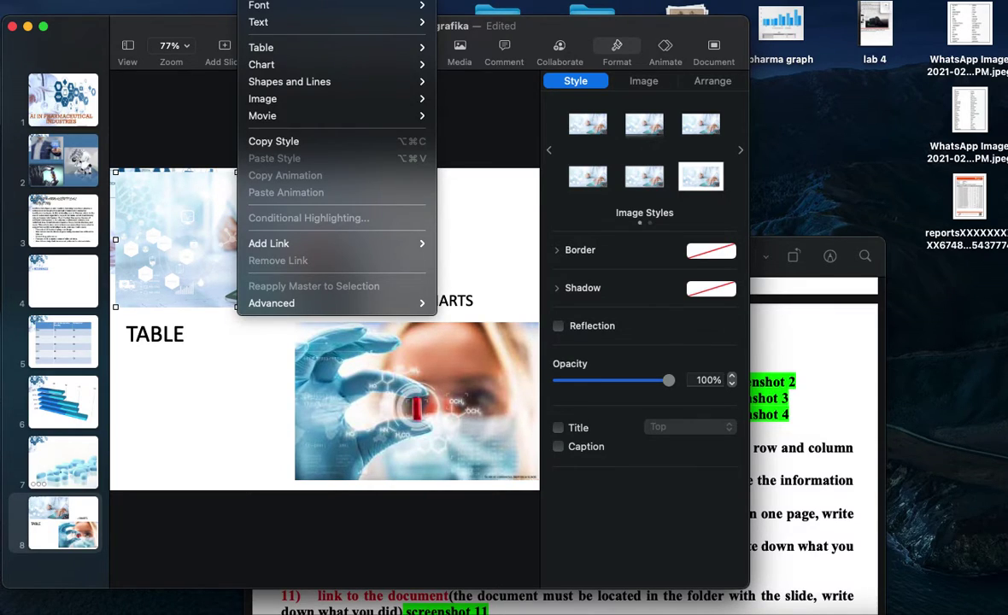
left_click(389, 342)
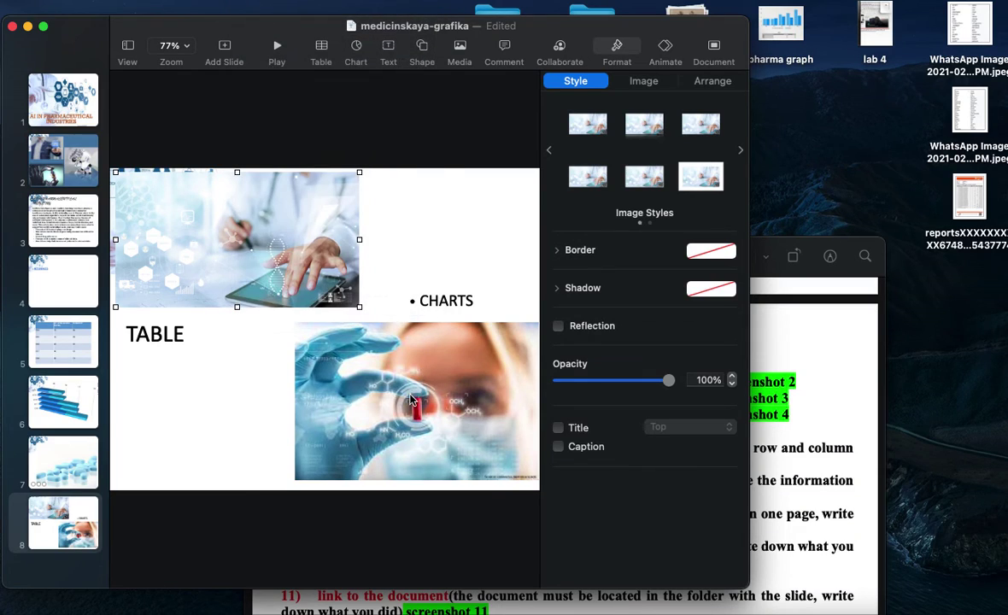
left_click(387, 380)
left_click(353, 384)
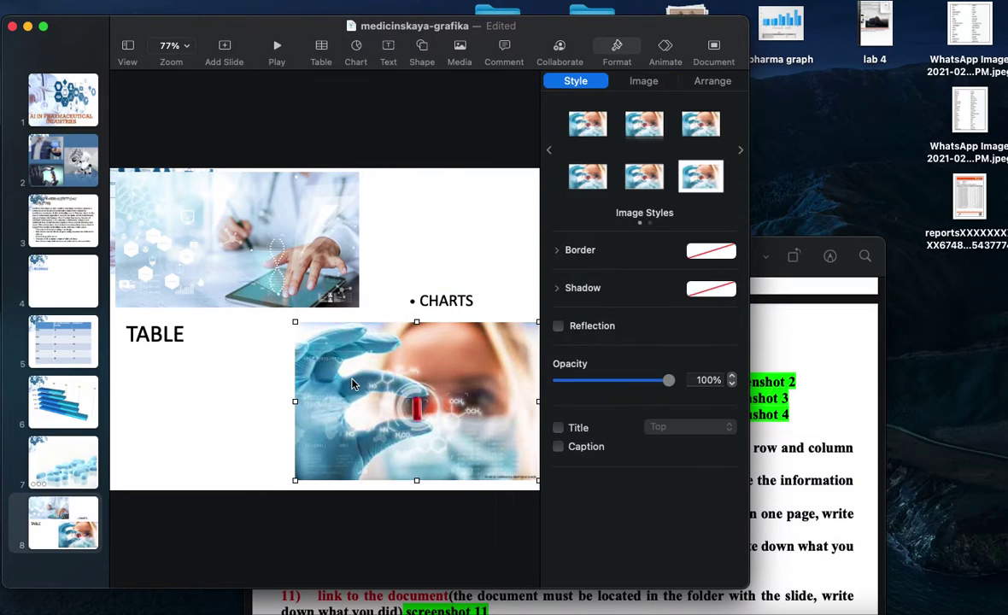
- Nudge the tablet photo into the slide's upper-left corner and link it to slide 5
left_click(248, 222)
left_click_drag(261, 227, 256, 221)
left_click(308, 0)
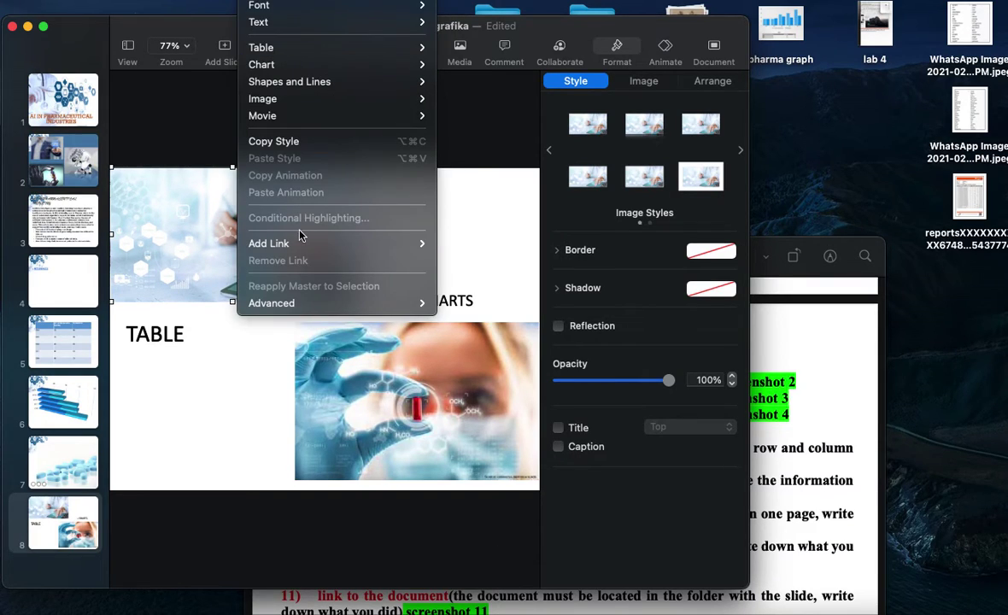
mouse_move(282, 244)
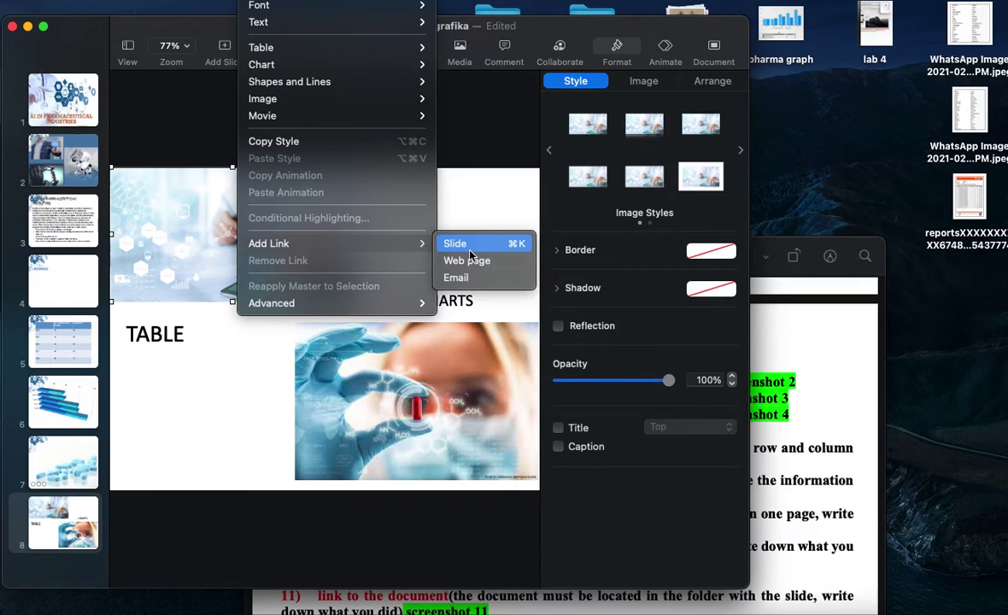
left_click(522, 246)
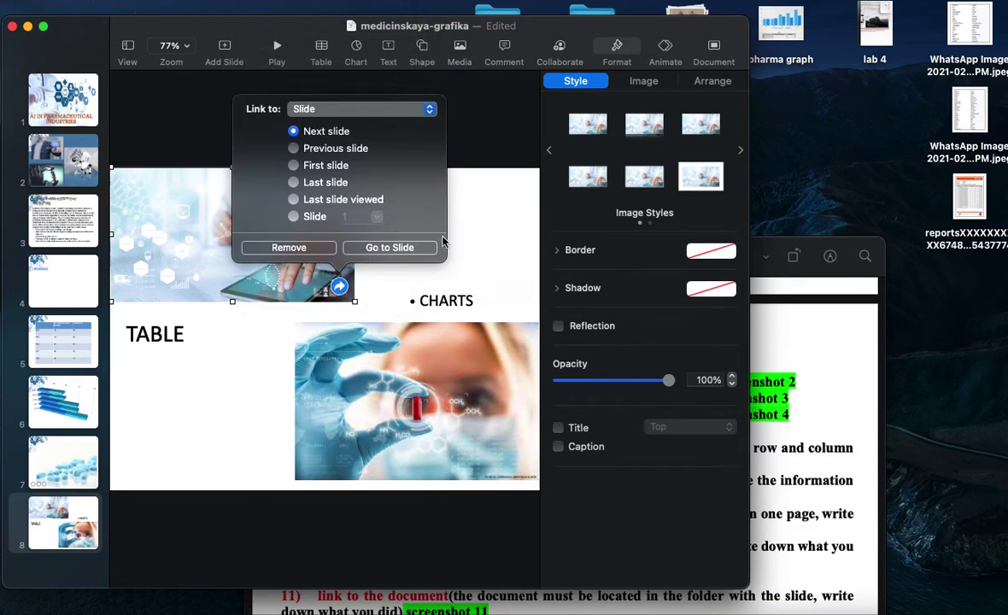
left_click(294, 218)
left_click(376, 220)
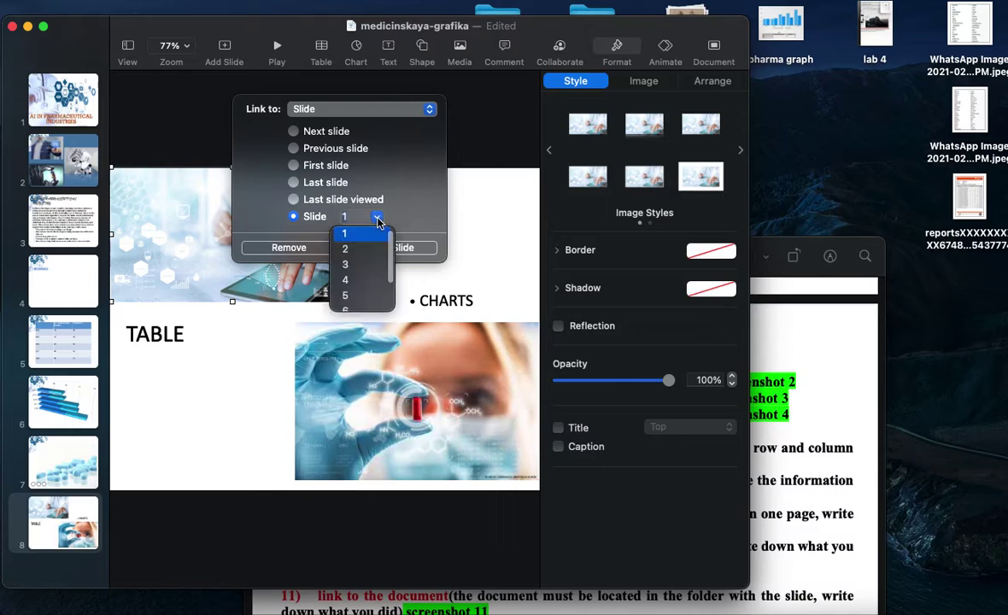
left_click(359, 301)
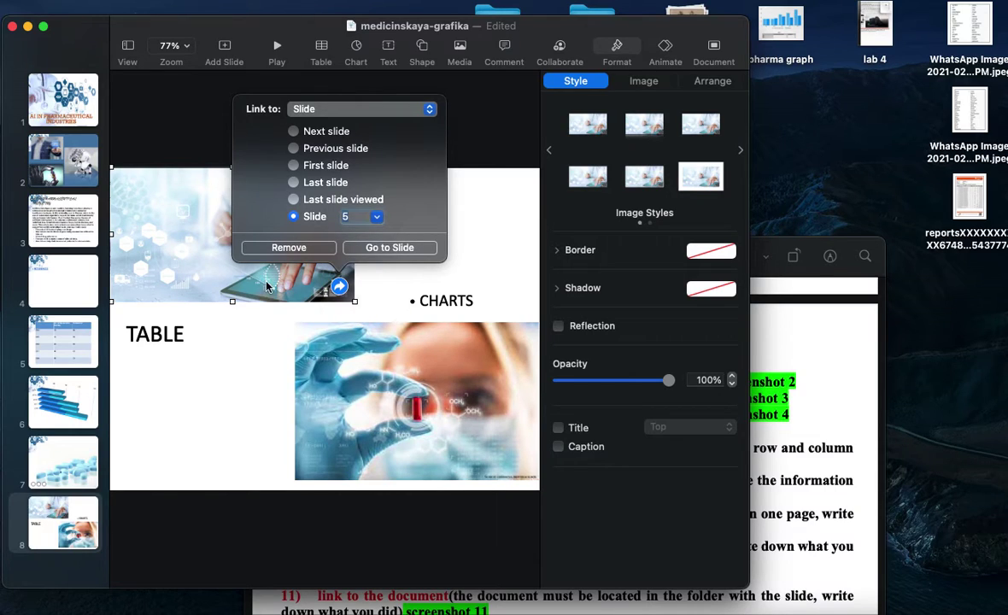
left_click(248, 361)
- Add a slide link to the capsule photo on slide 8 with slide 6 as its target
left_click(360, 381)
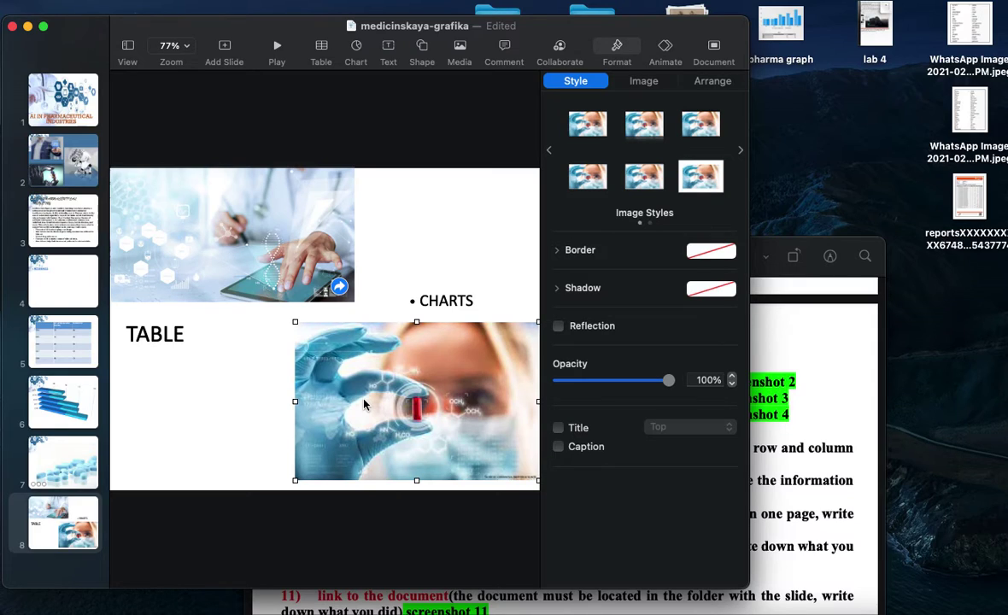
key("super+k")
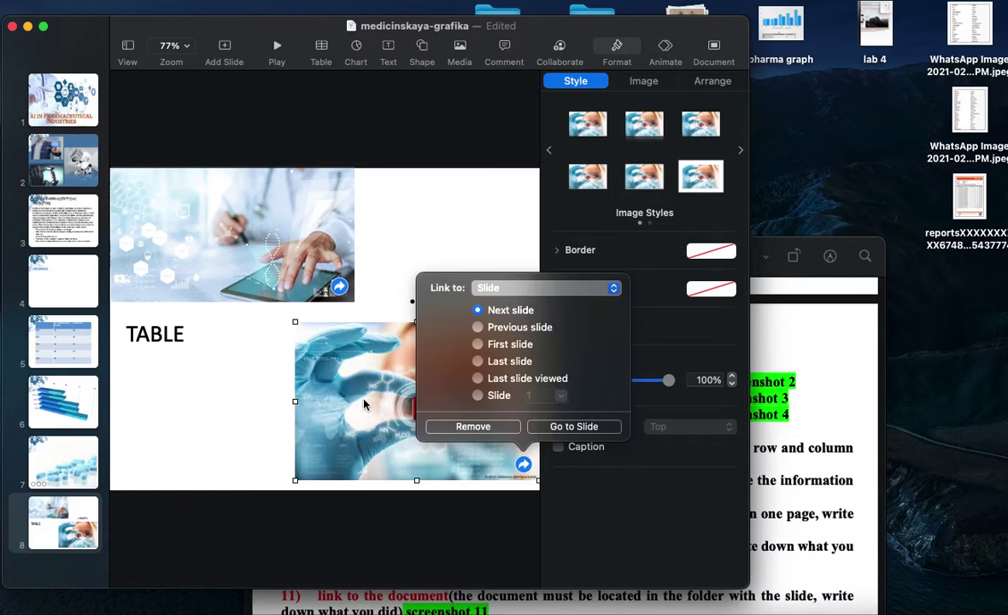
left_click(478, 395)
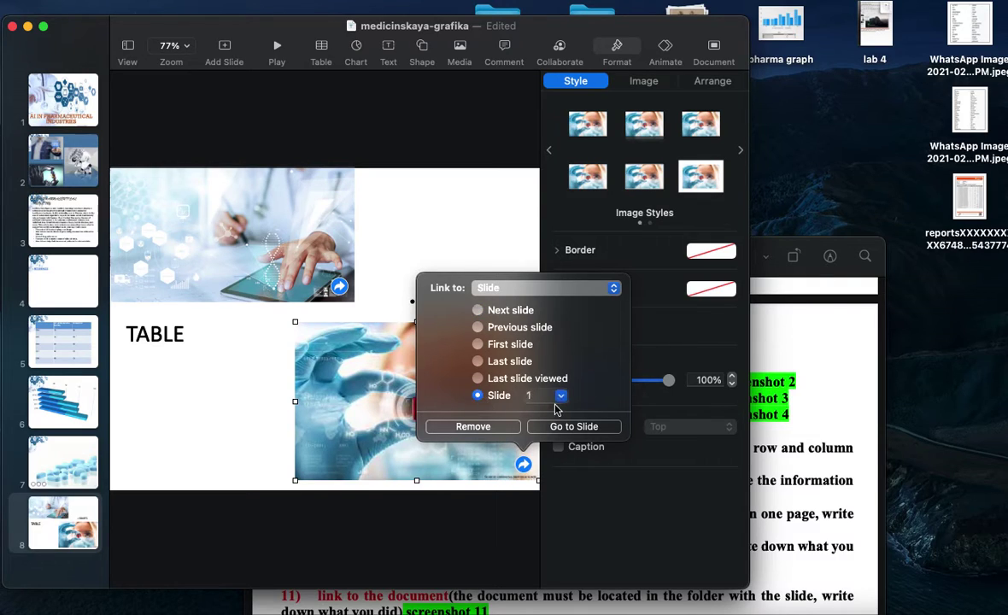
left_click(561, 396)
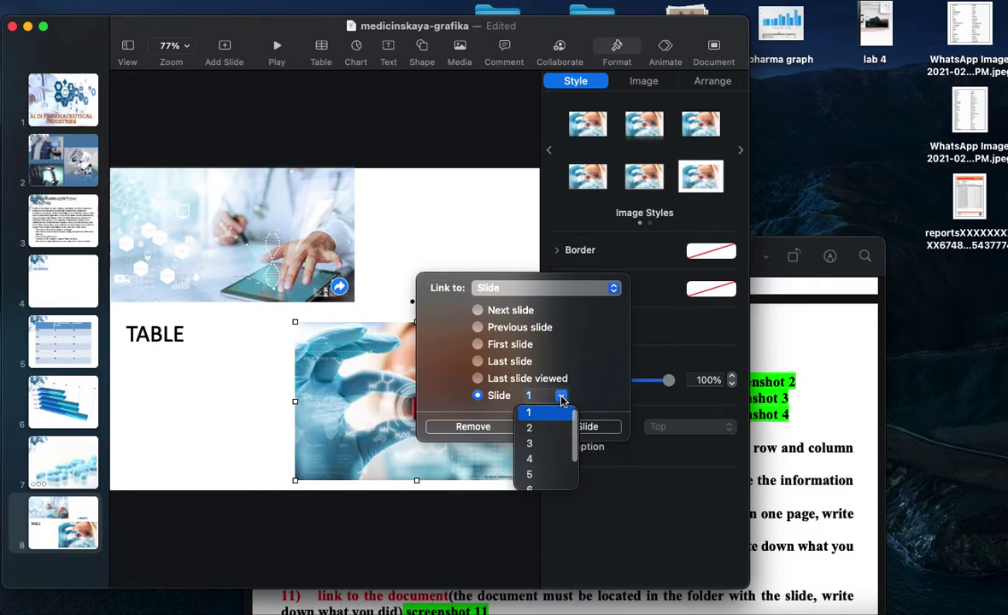
left_click(536, 488)
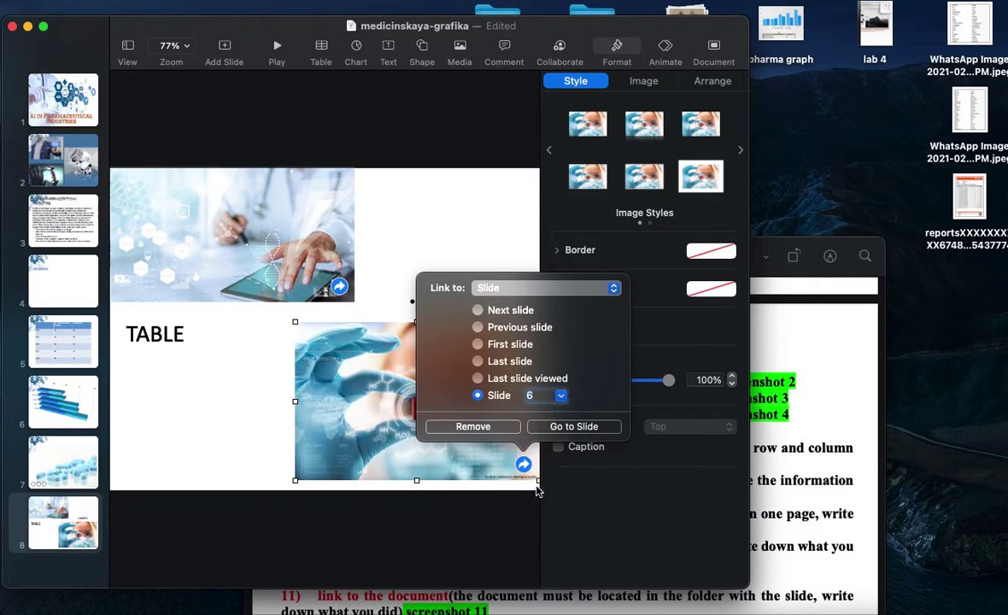
- Follow the capsule photo's link to check its target slide, and return to slide 8
left_click(549, 427)
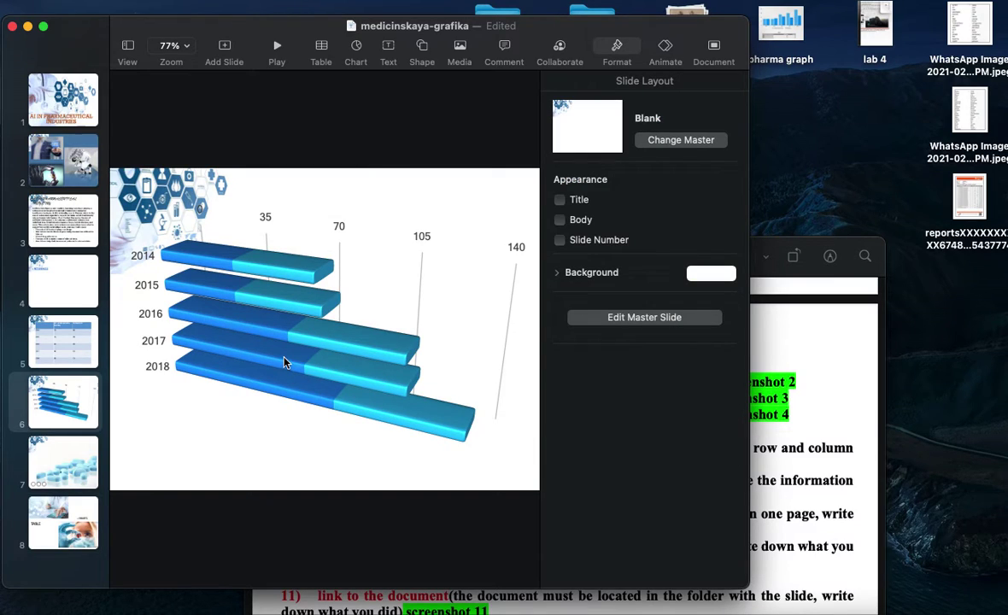
left_click(65, 504)
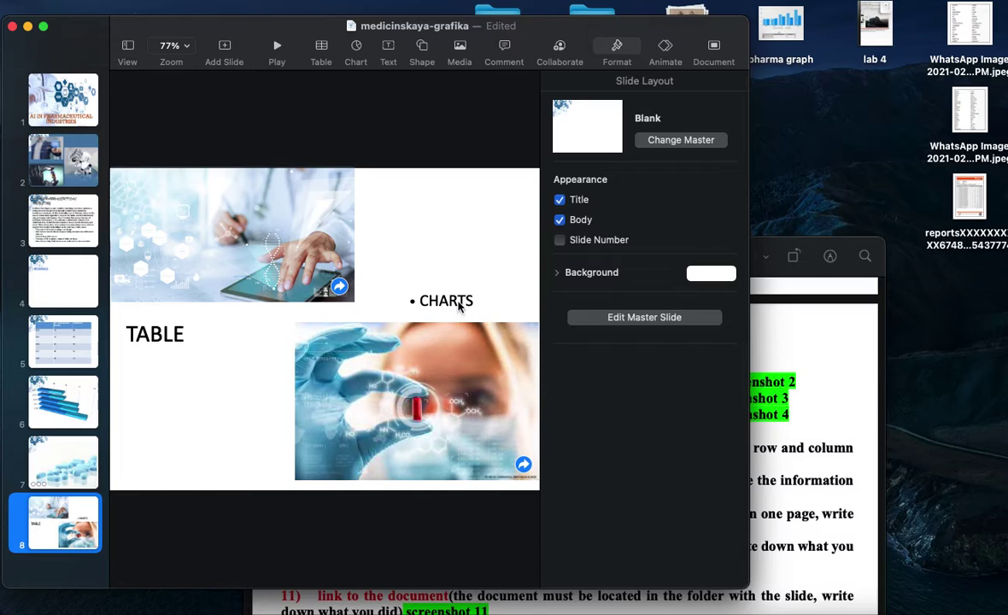
left_click(216, 428)
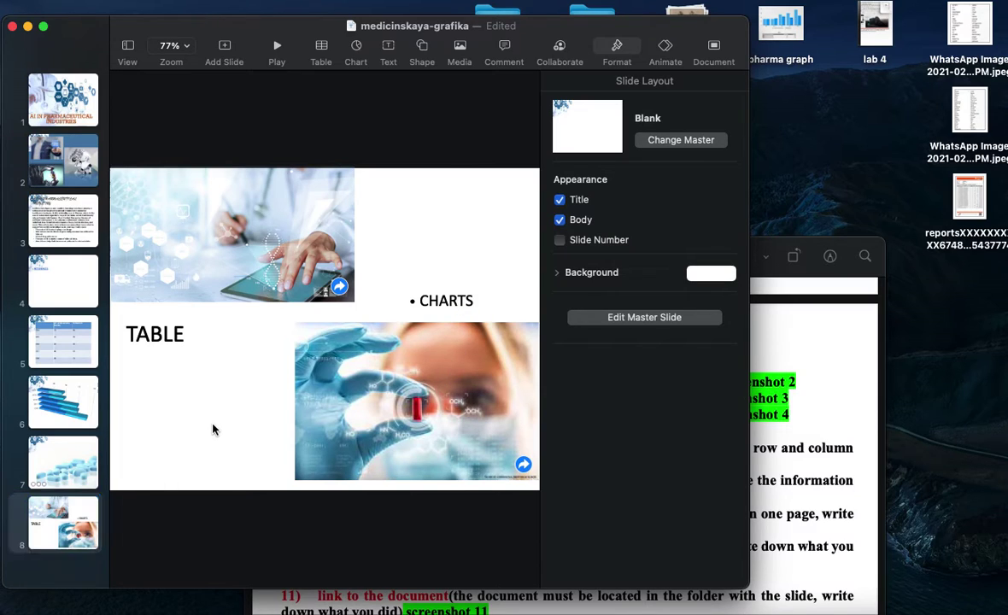
- Check the lab 4 task list, move its window clear of the slide area, and return to the presentation
left_click(827, 450)
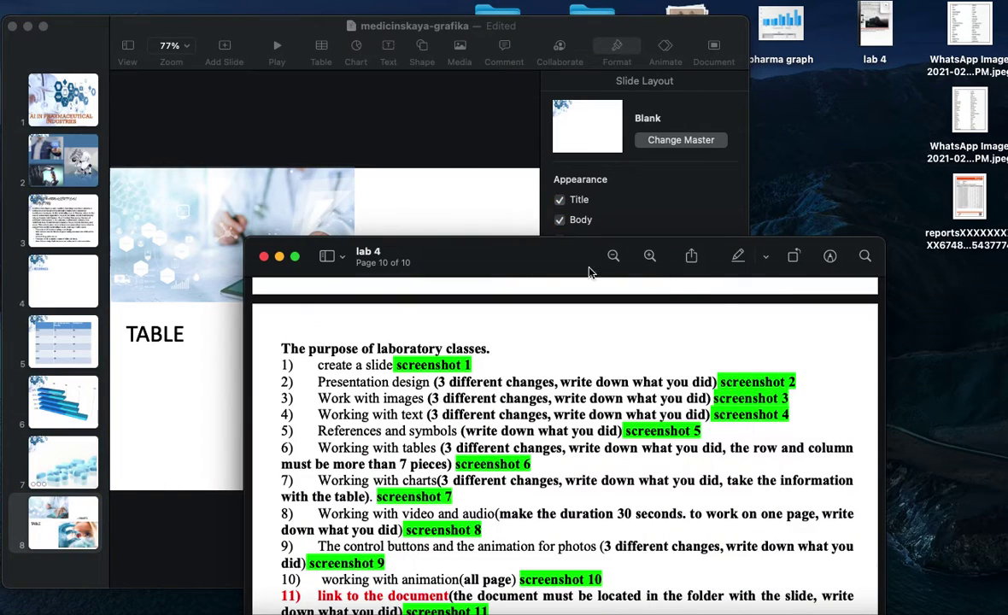
left_click_drag(515, 257, 683, 13)
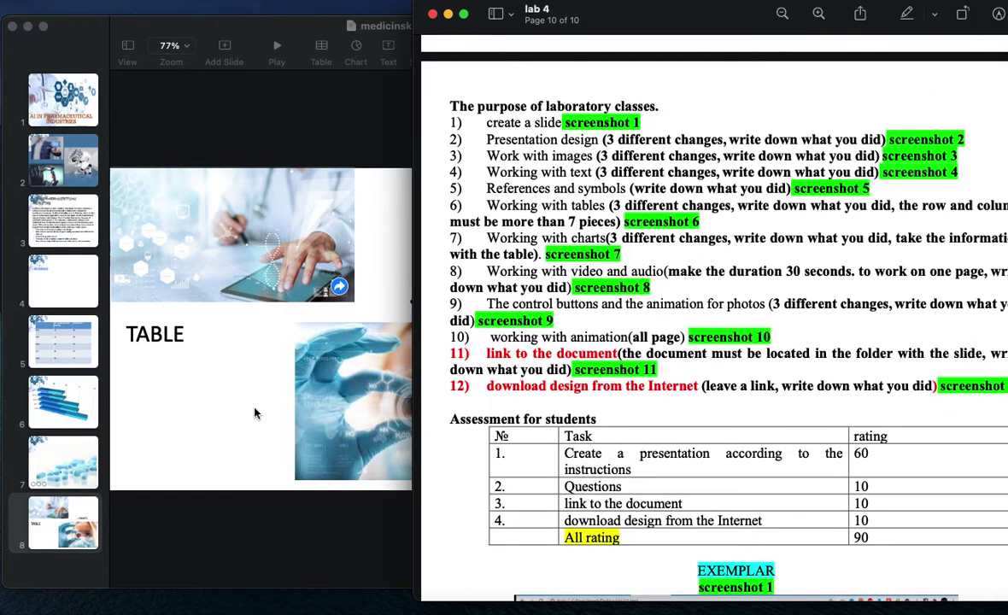
left_click(235, 380)
- Widen the presentation window and give the tablet photo on slide 8 a Sparkle build-in effect
left_click(278, 259)
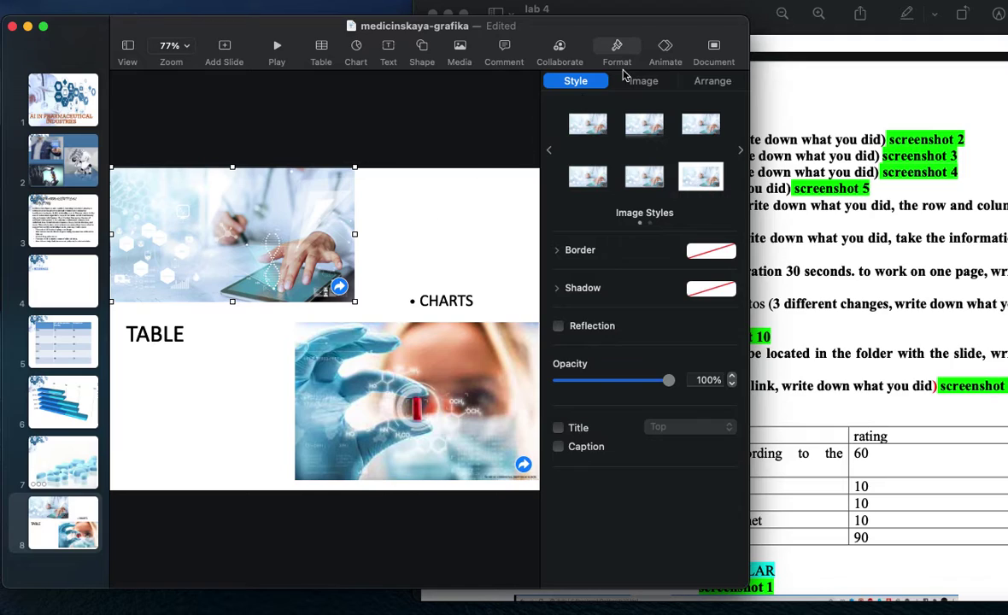
left_click(666, 49)
left_click(669, 135)
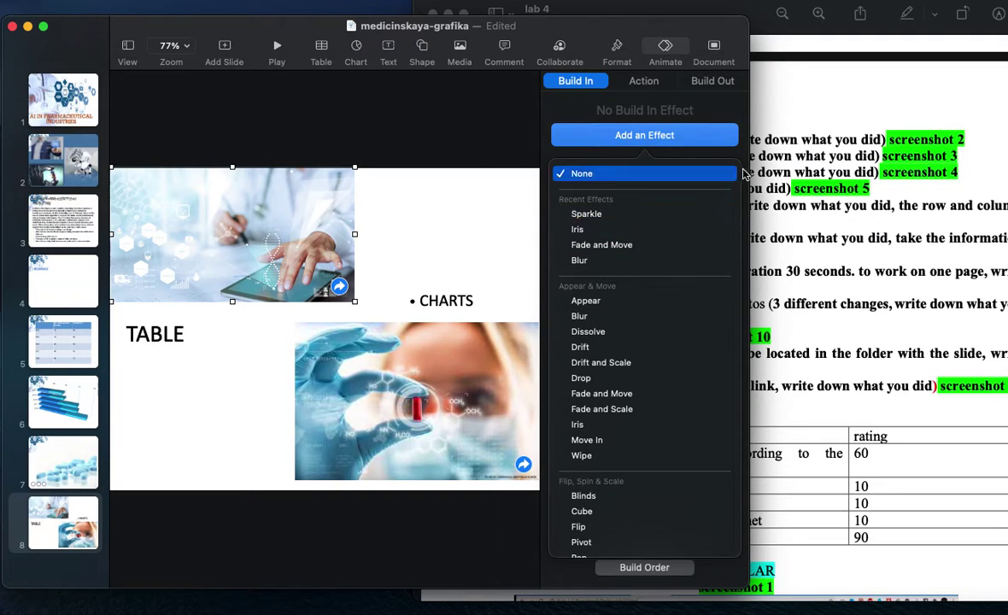
left_click(589, 174)
left_click_drag(749, 185, 990, 185)
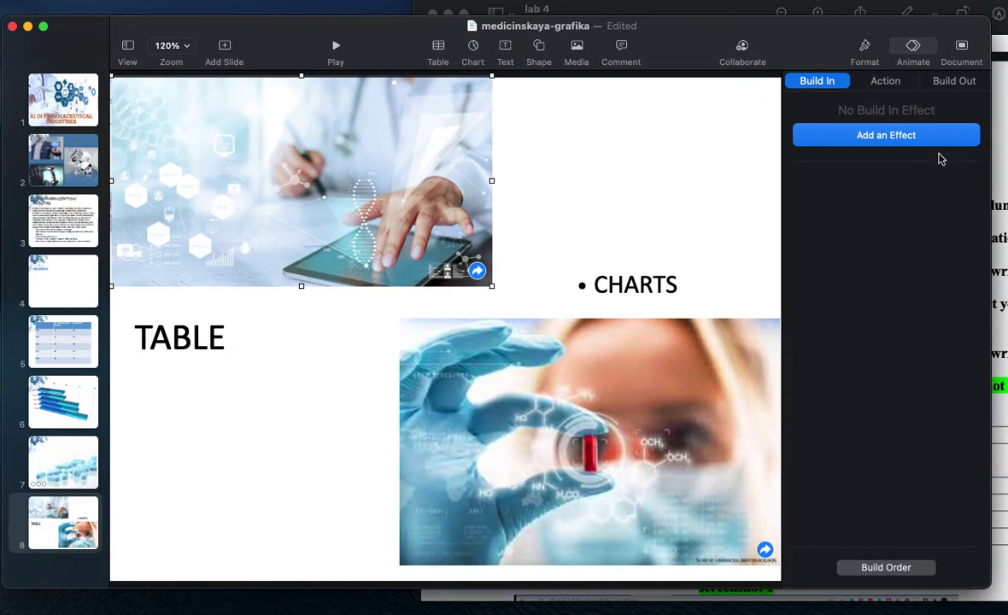
left_click(867, 136)
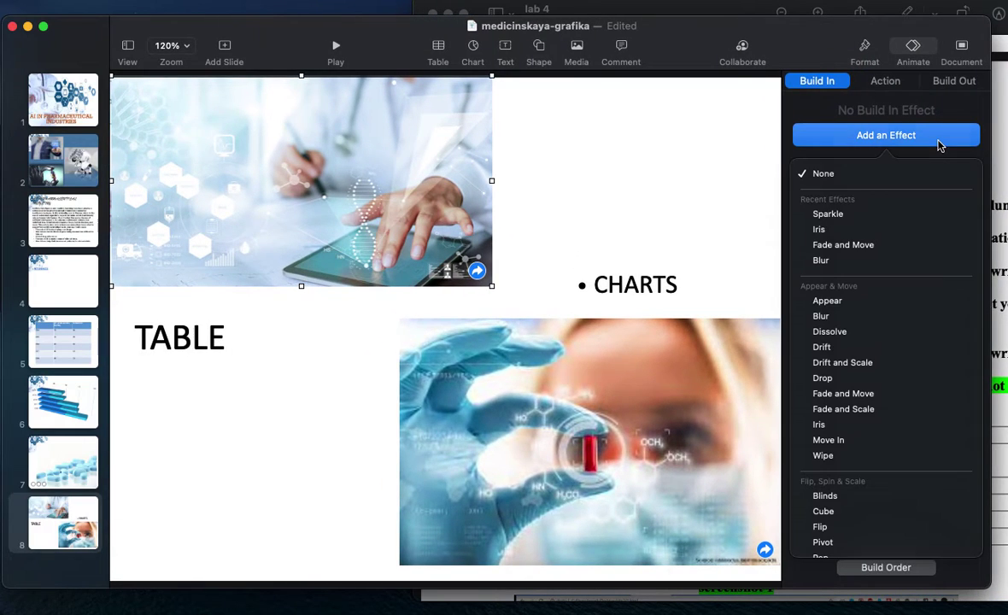
left_click(882, 222)
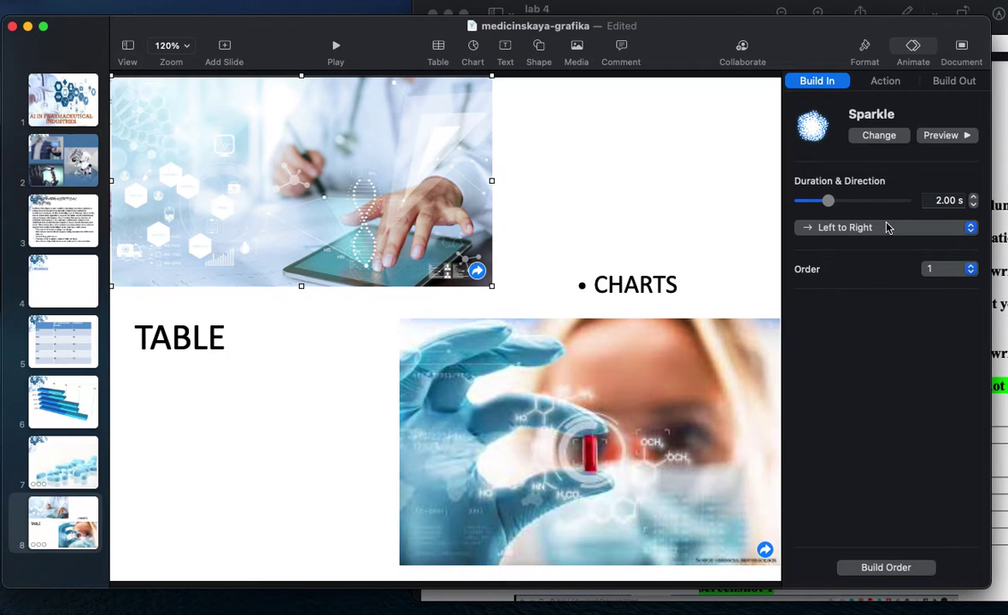
- Set the tablet photo's Sparkle direction to Top to Bottom and preview the animation
left_click(886, 228)
left_click(885, 269)
left_click(944, 137)
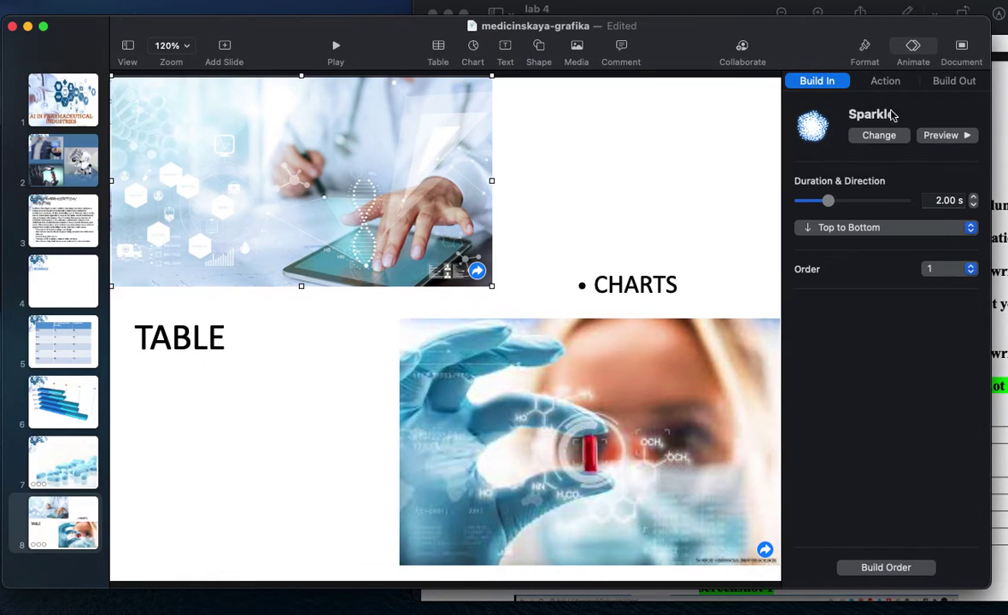
- Add a Wipe build-in effect to the capsule photo on slide 8
left_click(675, 427)
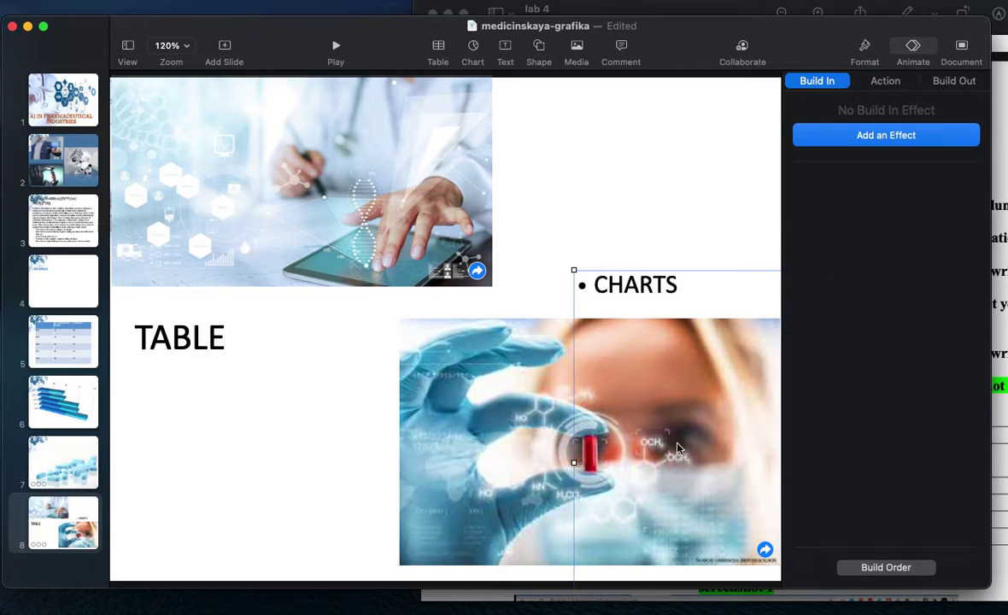
left_click(466, 434)
left_click(933, 136)
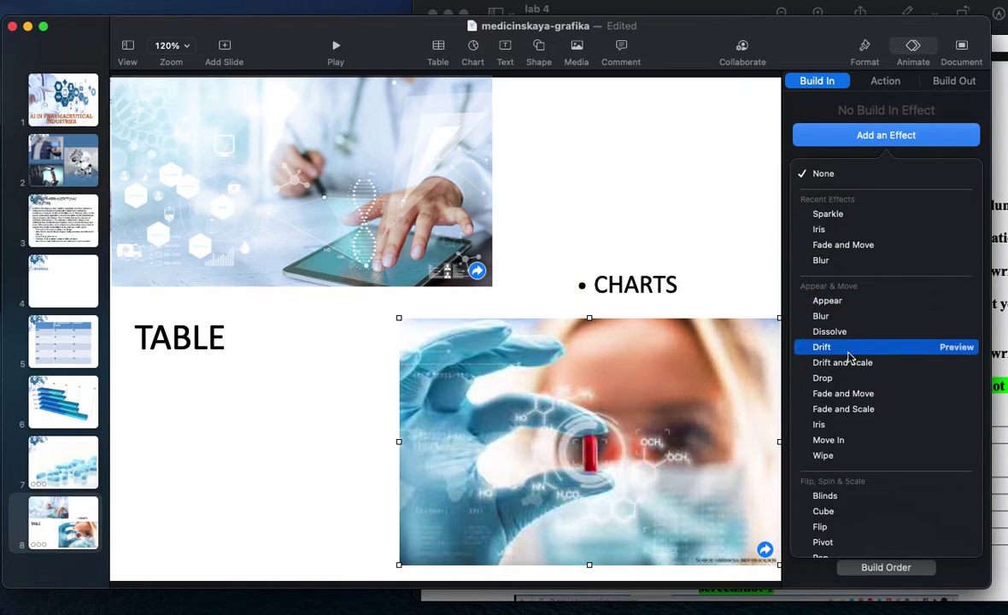
scroll(850, 434, "down", 3)
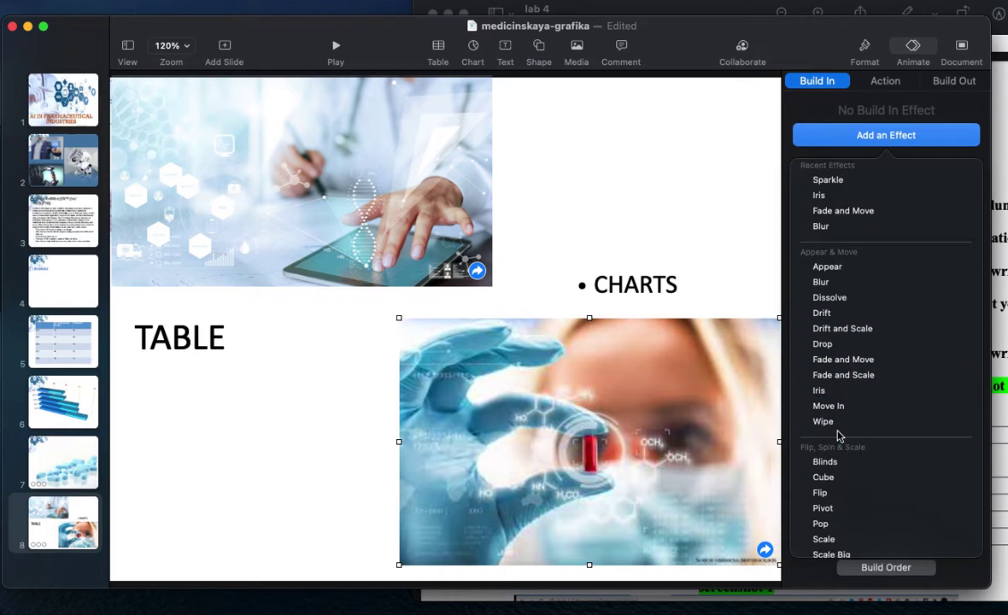
left_click(868, 388)
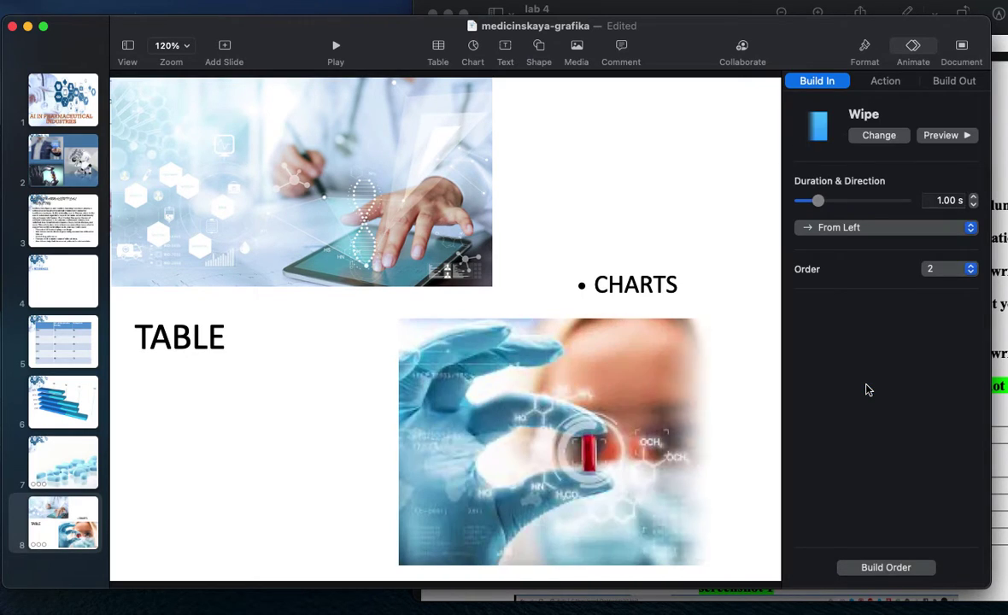
- Deselect the capsule photo, read the animation task in the lab 4 instructions, and return to the presentation
left_click(330, 473)
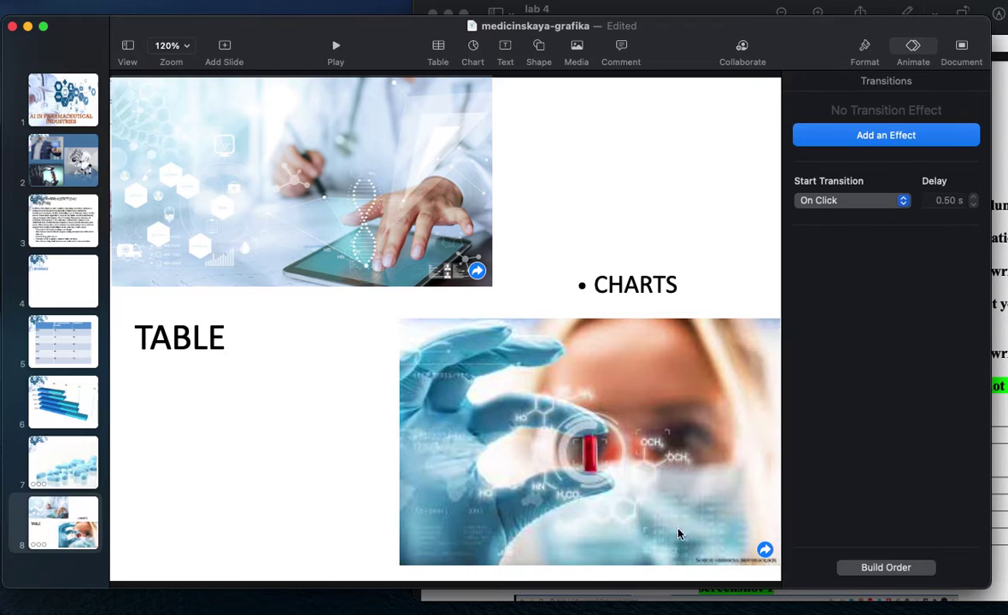
left_click(675, 594)
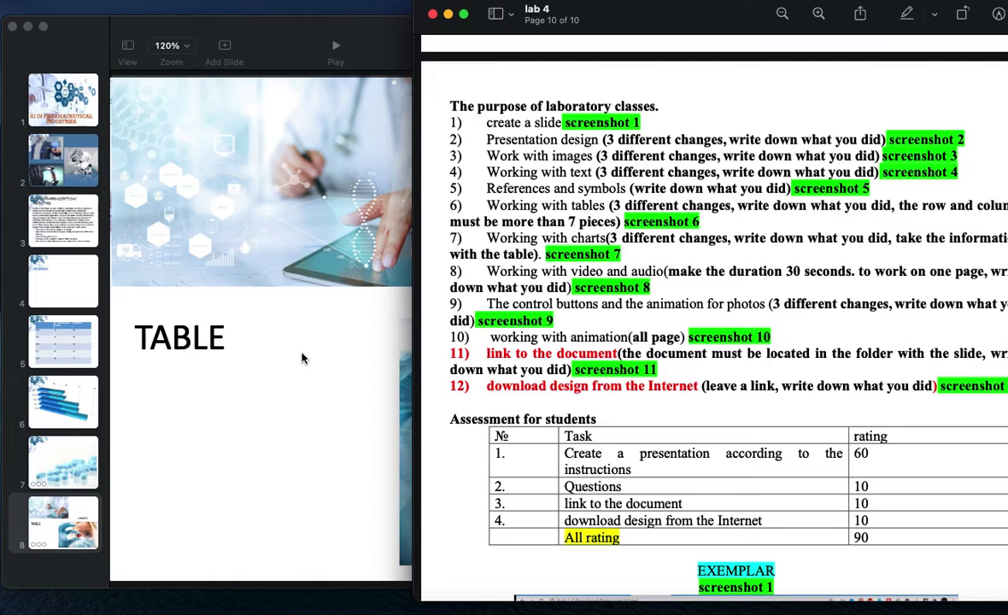
left_click(295, 398)
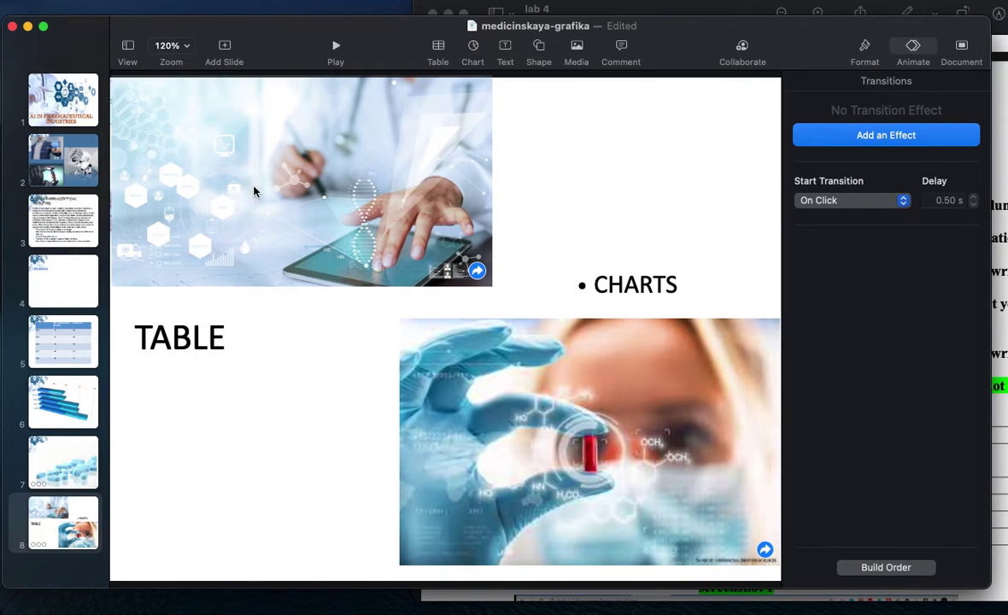
- Add an Iris build-in effect to the title text box on slide 1
left_click(65, 99)
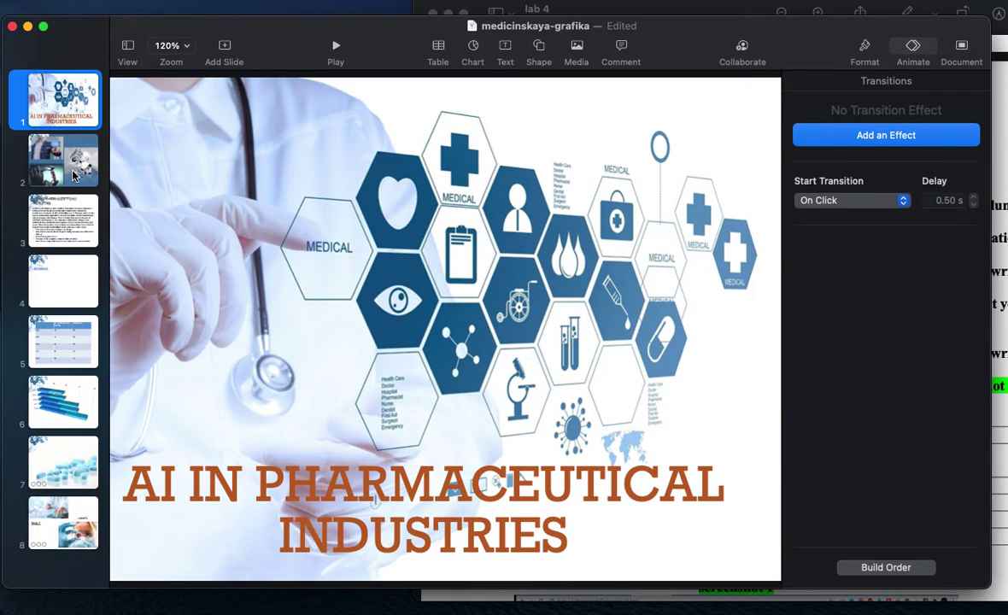
left_click(361, 497)
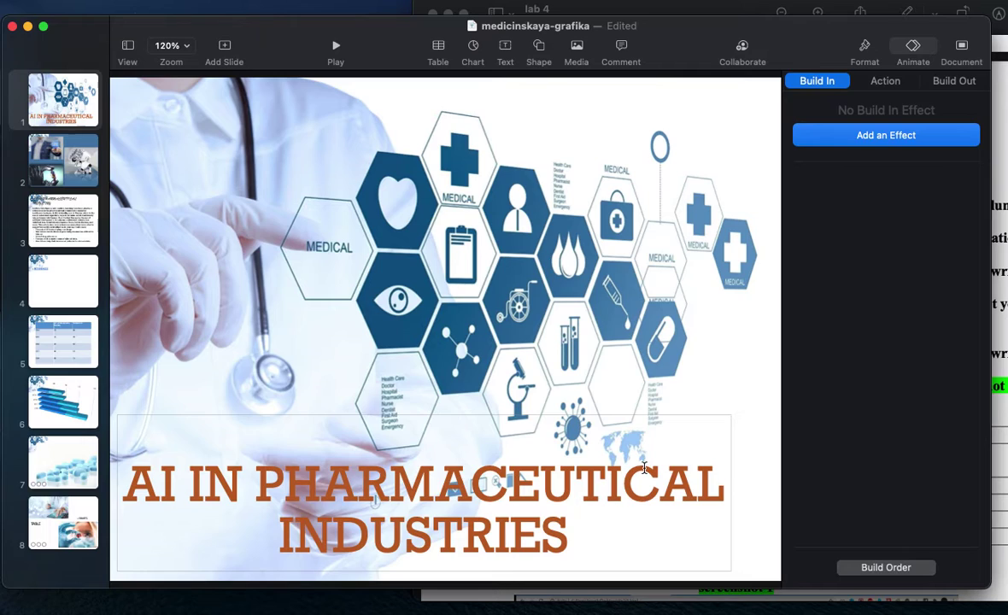
key("Escape")
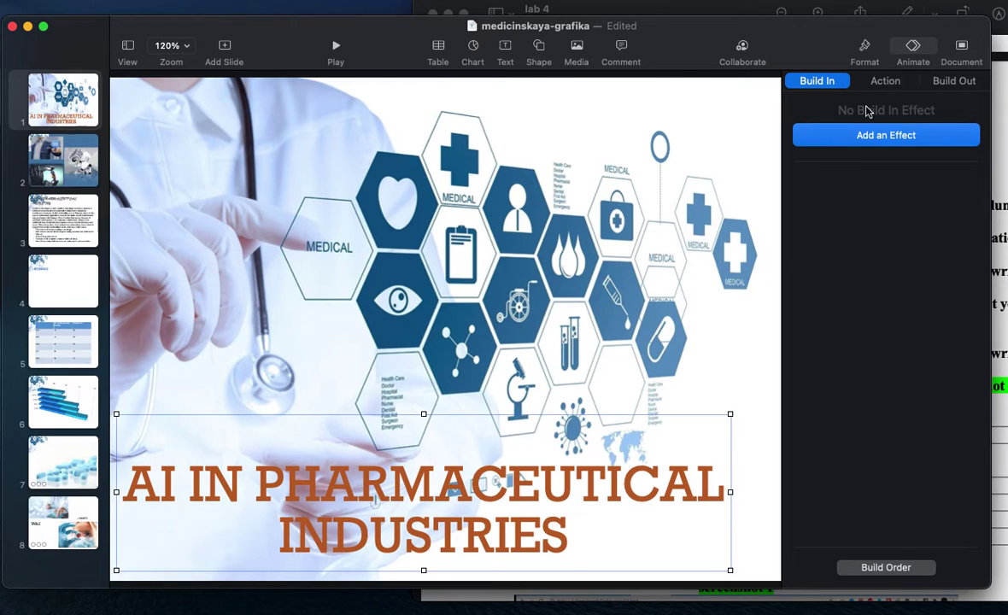
left_click(873, 135)
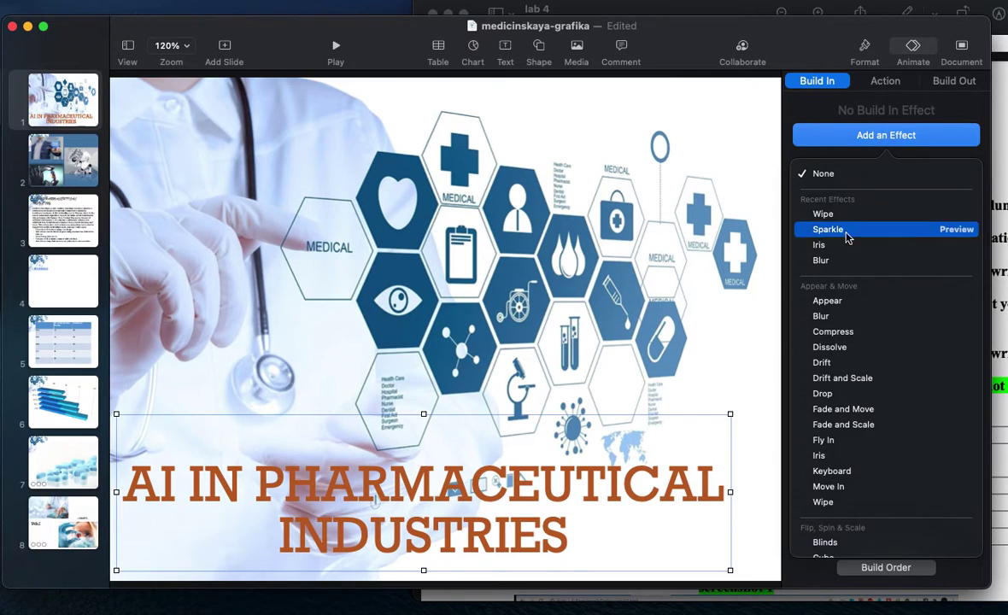
left_click(846, 254)
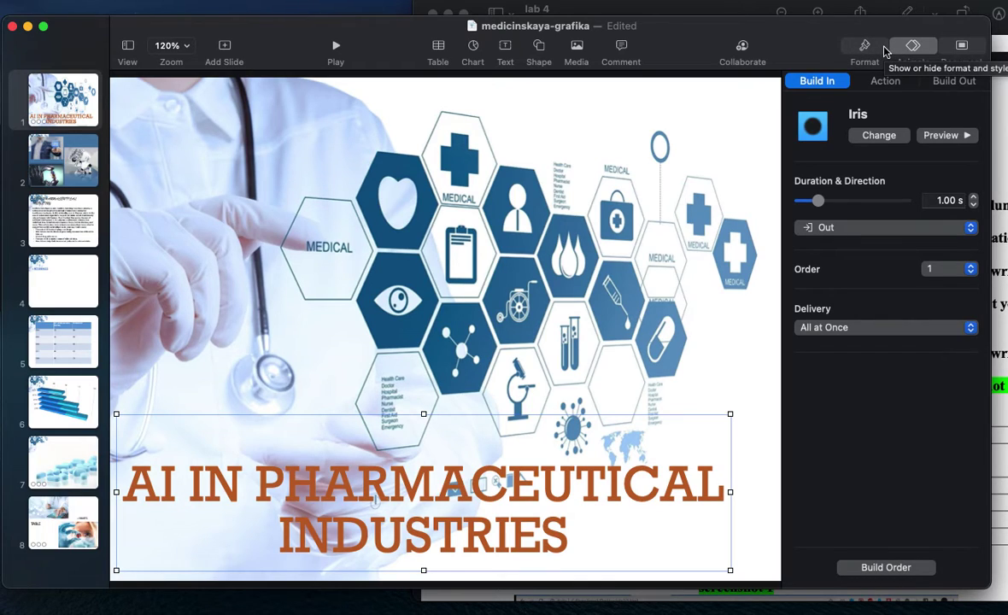
- Select the medical background picture on slide 1 for animation
left_click(653, 273)
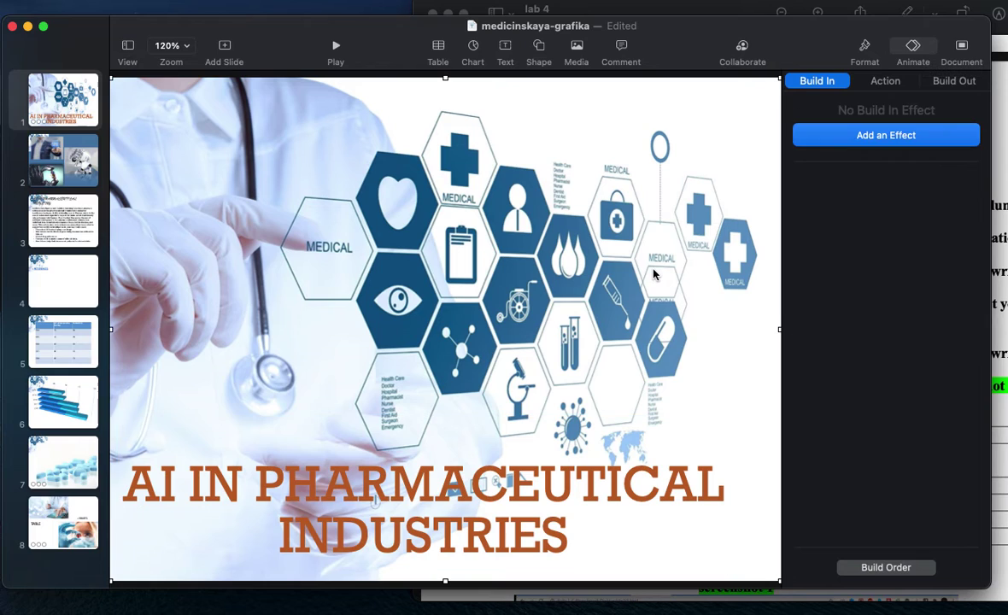